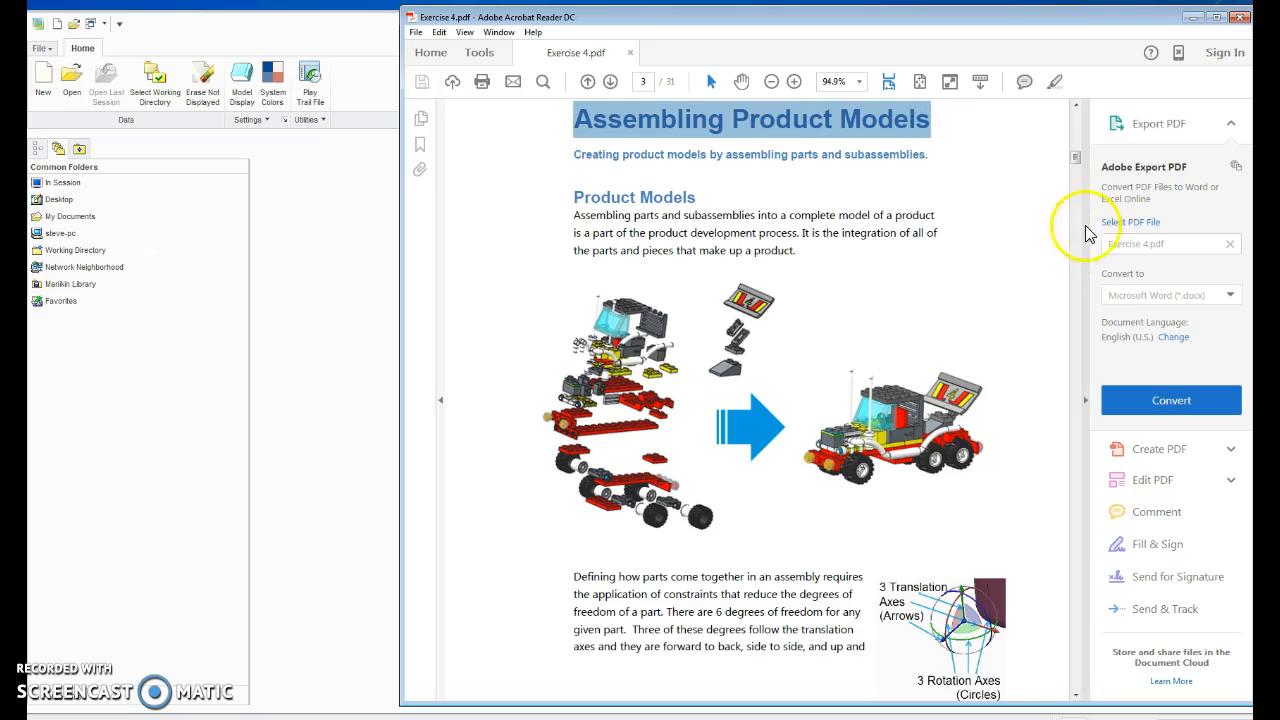
Consult the Exercise 4 instructions, switch to Creo Parametric and set the Peg_Block_Assembly folder in How_to_model_almost_anything as the working directory.
{"action": "left_click_drag", "start_coordinate": [1077, 160], "coordinate": [1080, 199]}
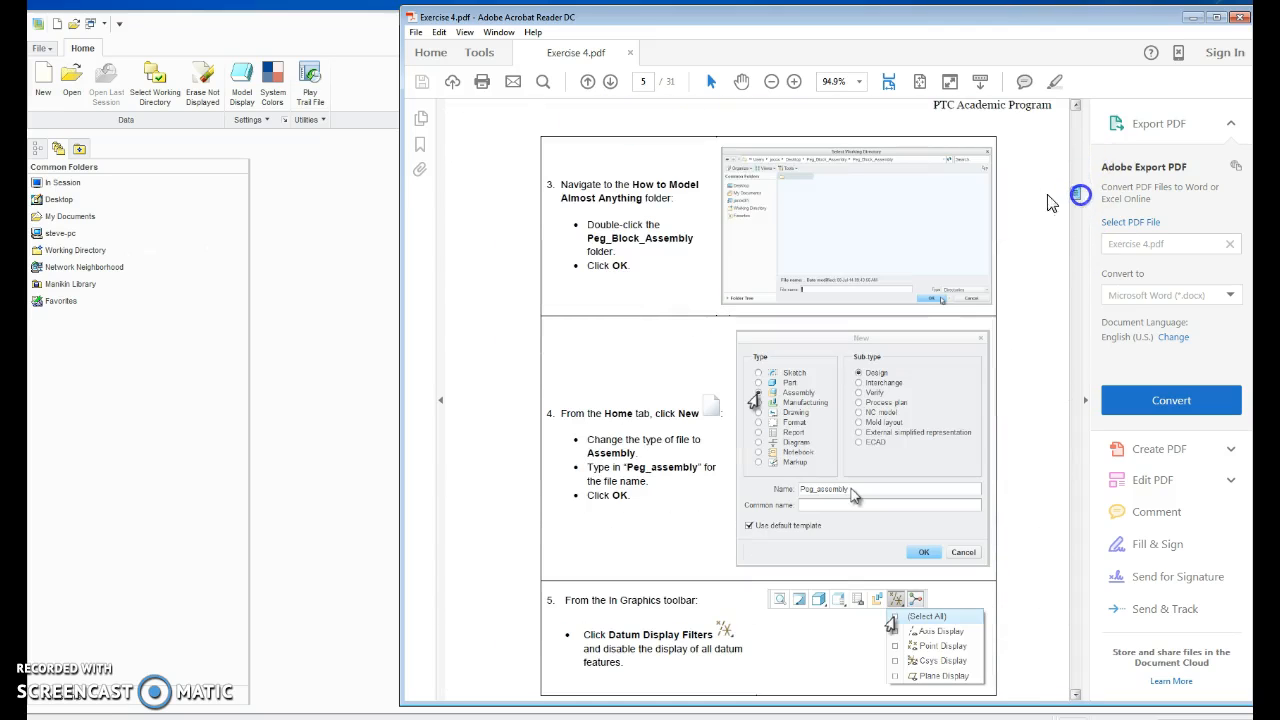
{"action": "left_click", "coordinate": [337, 249]}
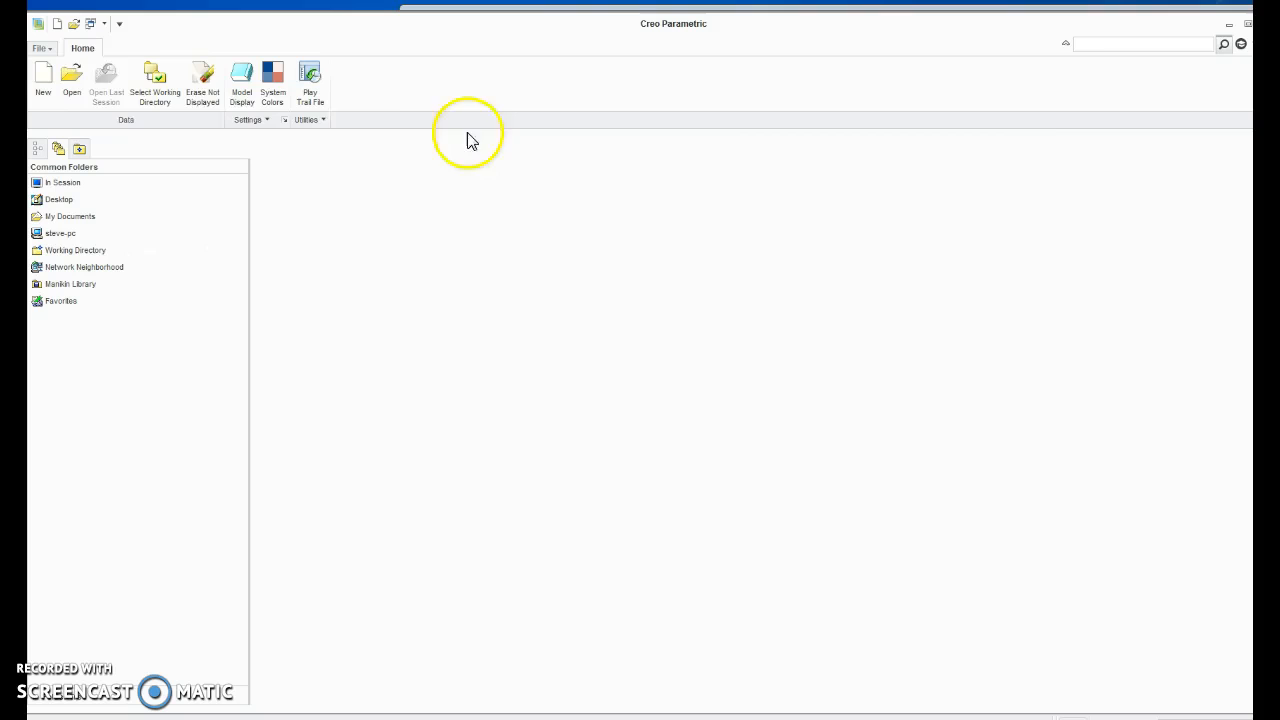
{"action": "left_click", "coordinate": [150, 88]}
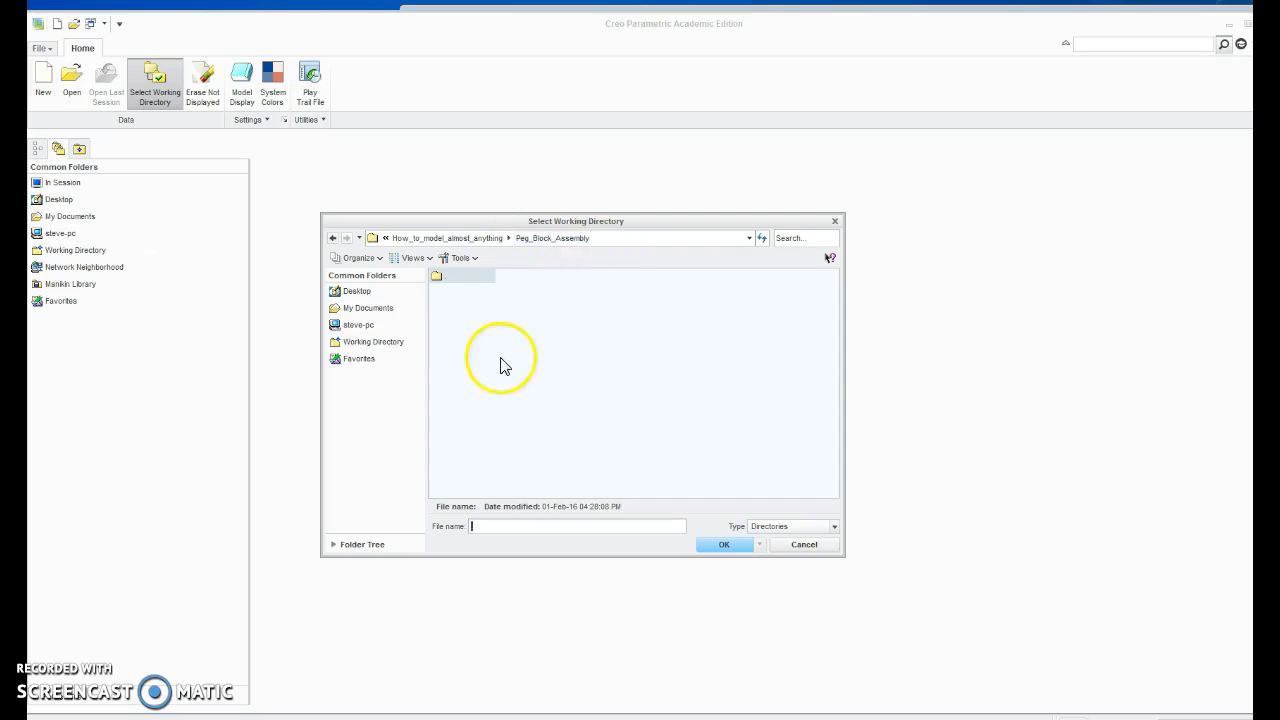
{"action": "left_click", "coordinate": [478, 239]}
{"action": "double_click", "coordinate": [568, 361]}
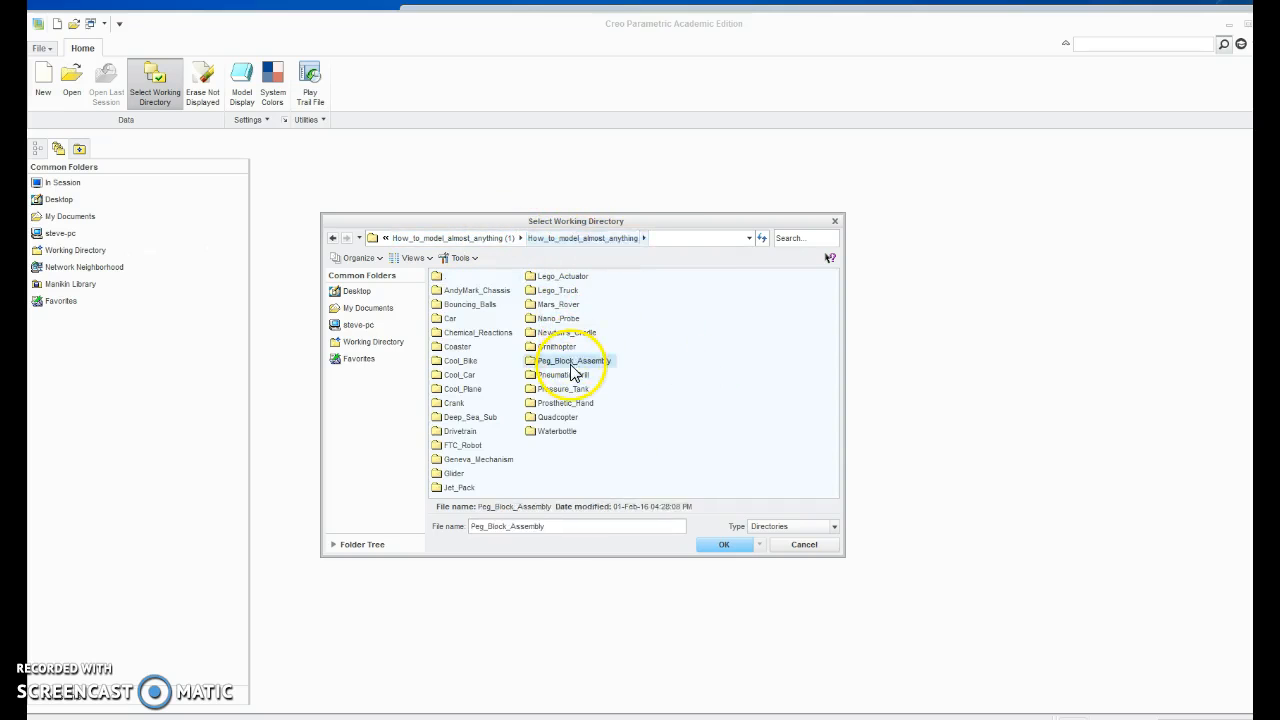
{"action": "left_click", "coordinate": [724, 547]}
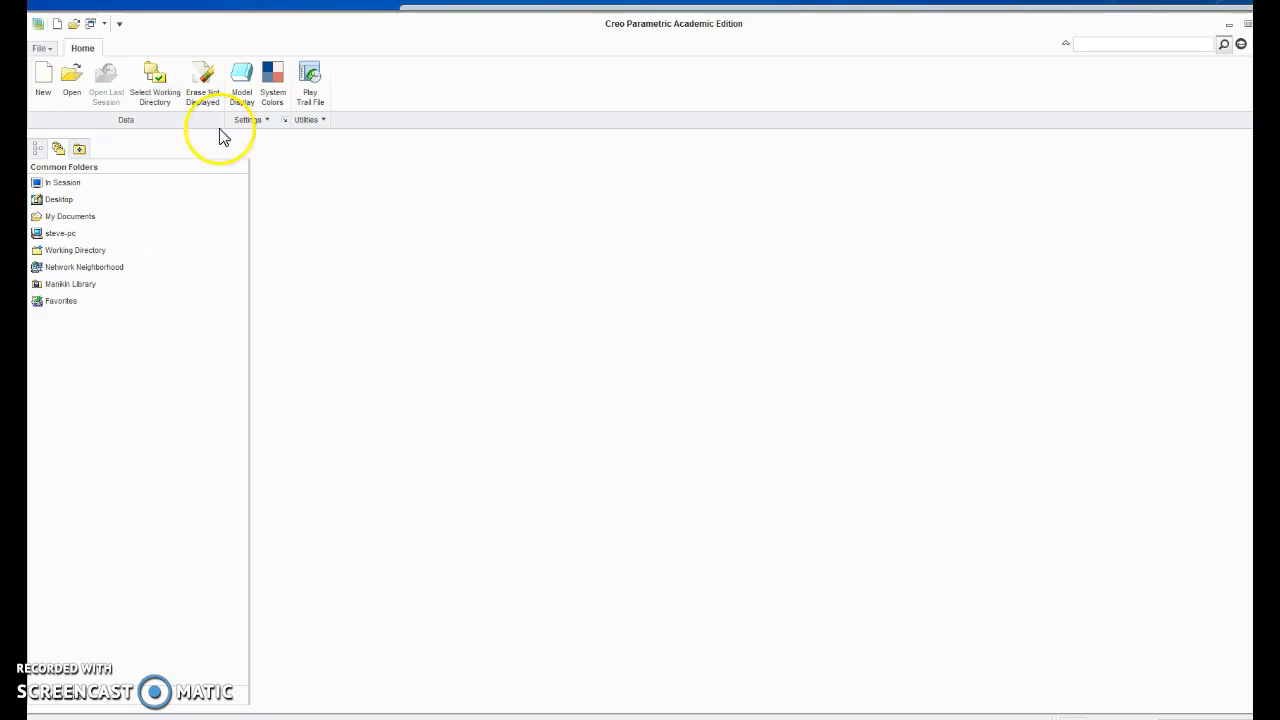
Create a new Design assembly using the default name asm0001 and the default template.
{"action": "left_click", "coordinate": [45, 80]}
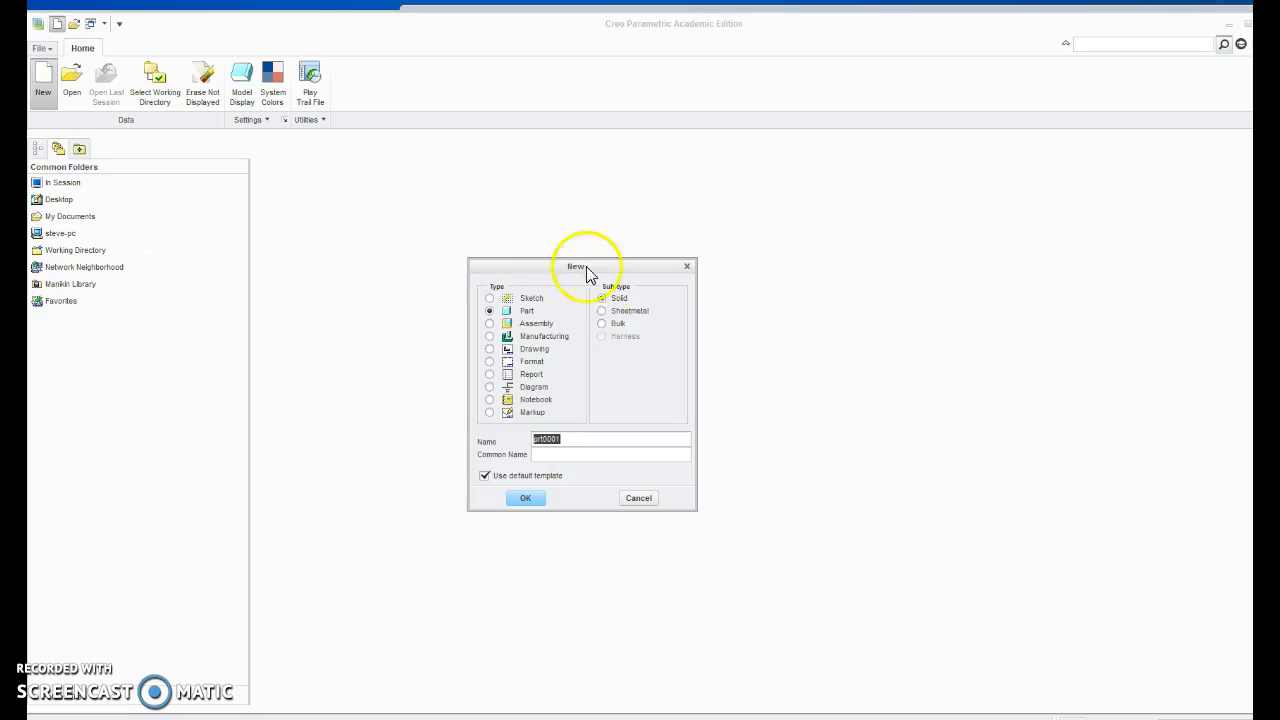
{"action": "left_click", "coordinate": [489, 325]}
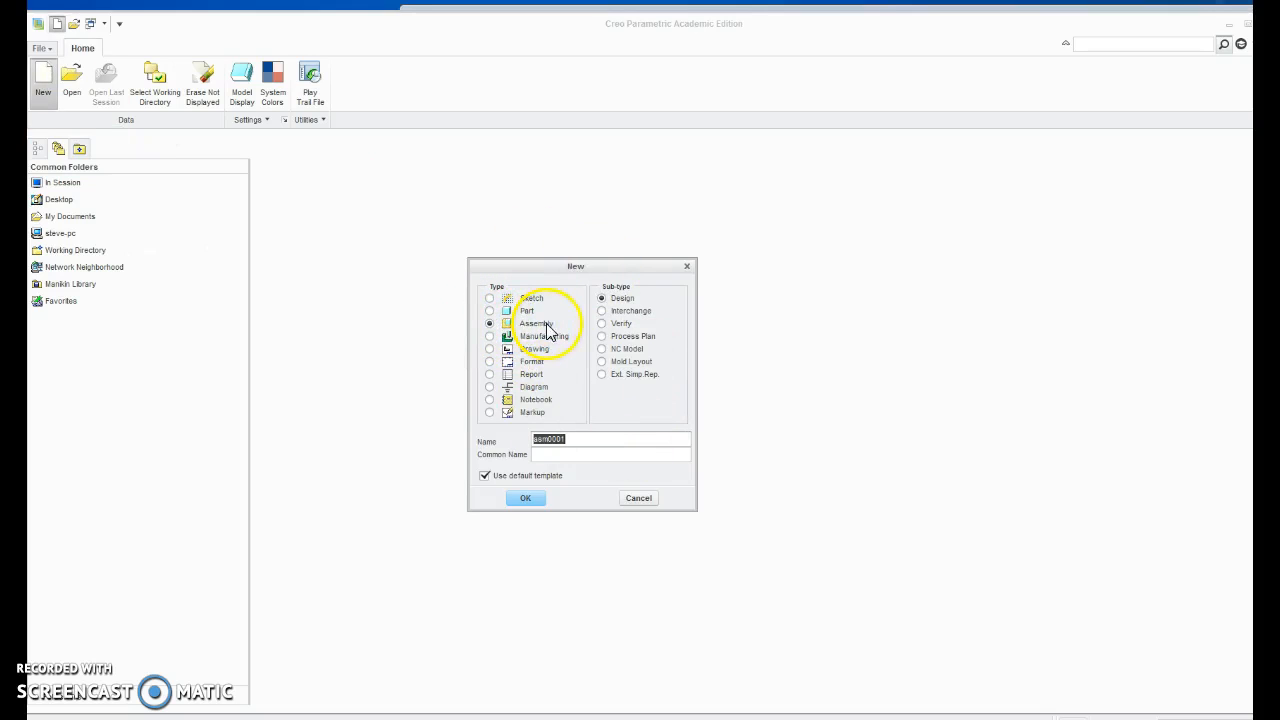
{"action": "left_click", "coordinate": [534, 500]}
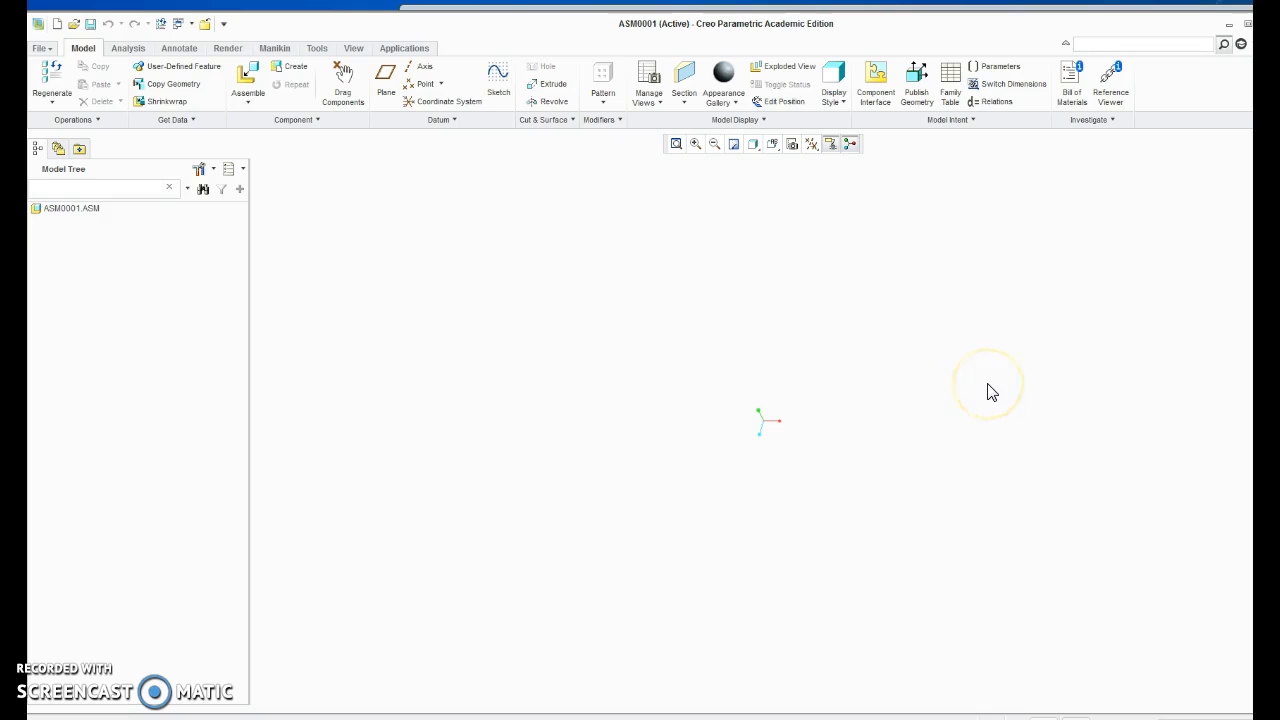
Assemble assembly_block.prt into the empty assembly and fix it with the Default constraint.
{"action": "left_click", "coordinate": [247, 82]}
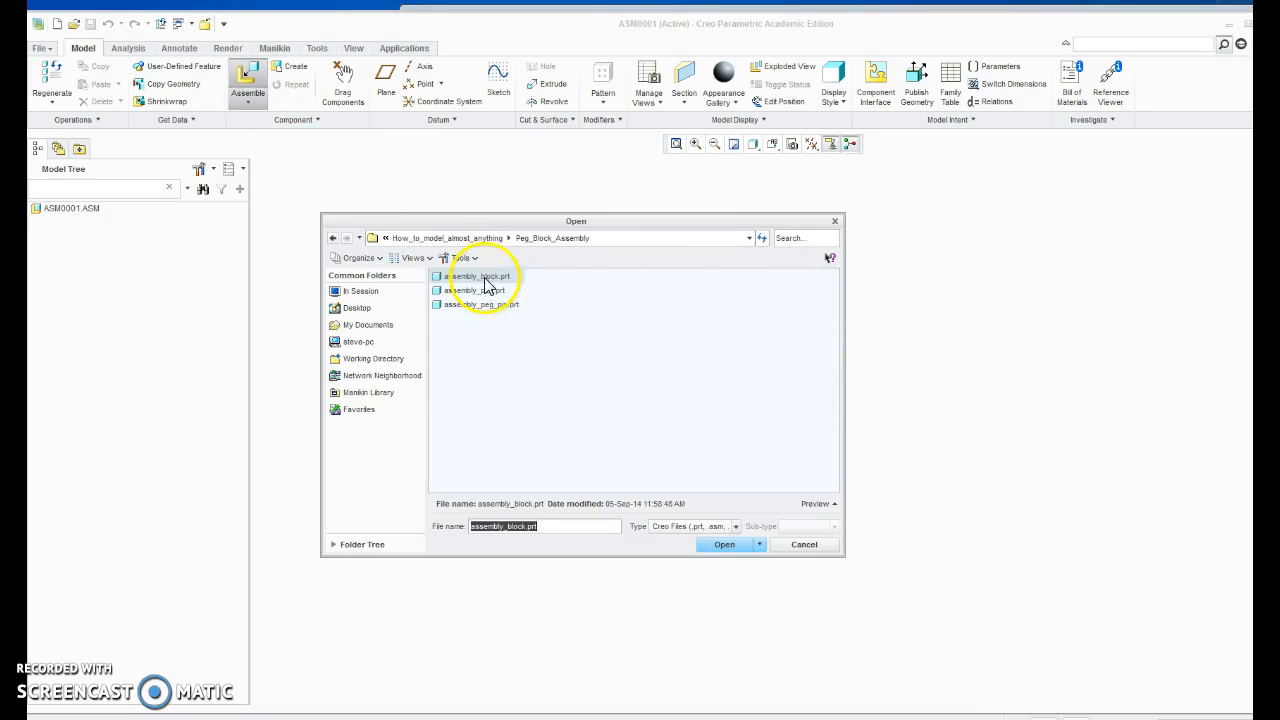
{"action": "left_click", "coordinate": [724, 545]}
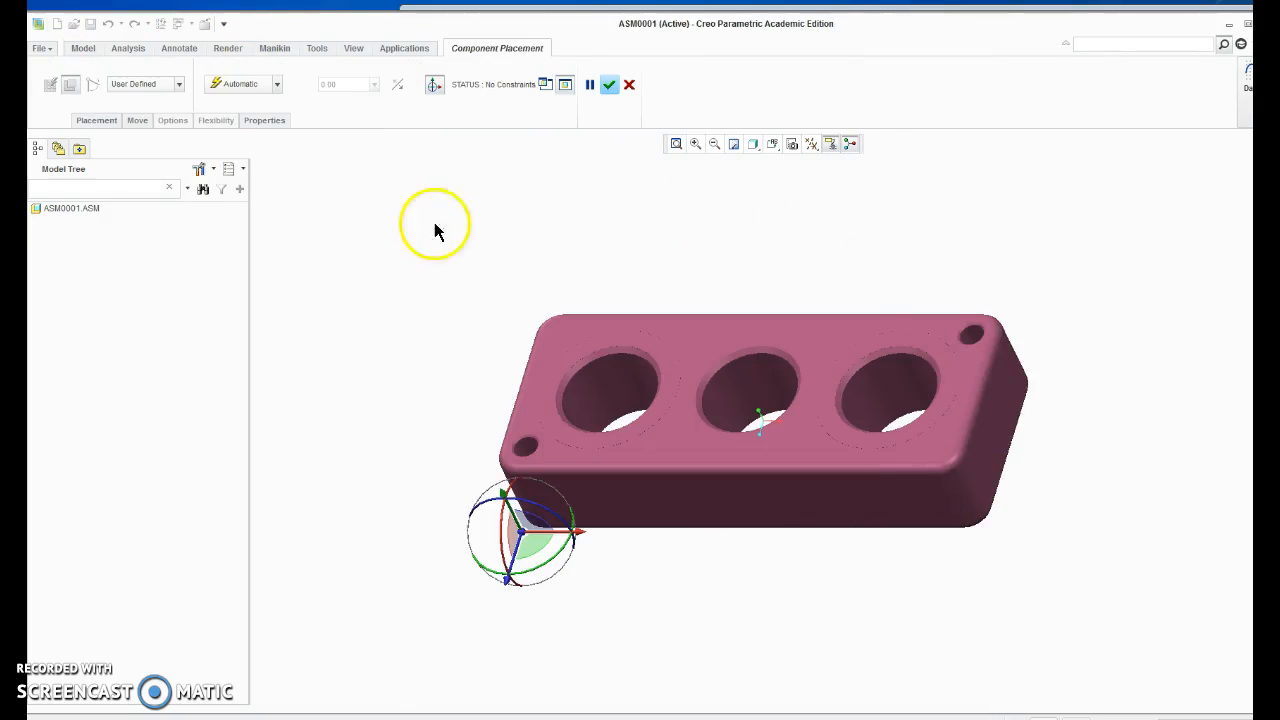
{"action": "left_click", "coordinate": [277, 84]}
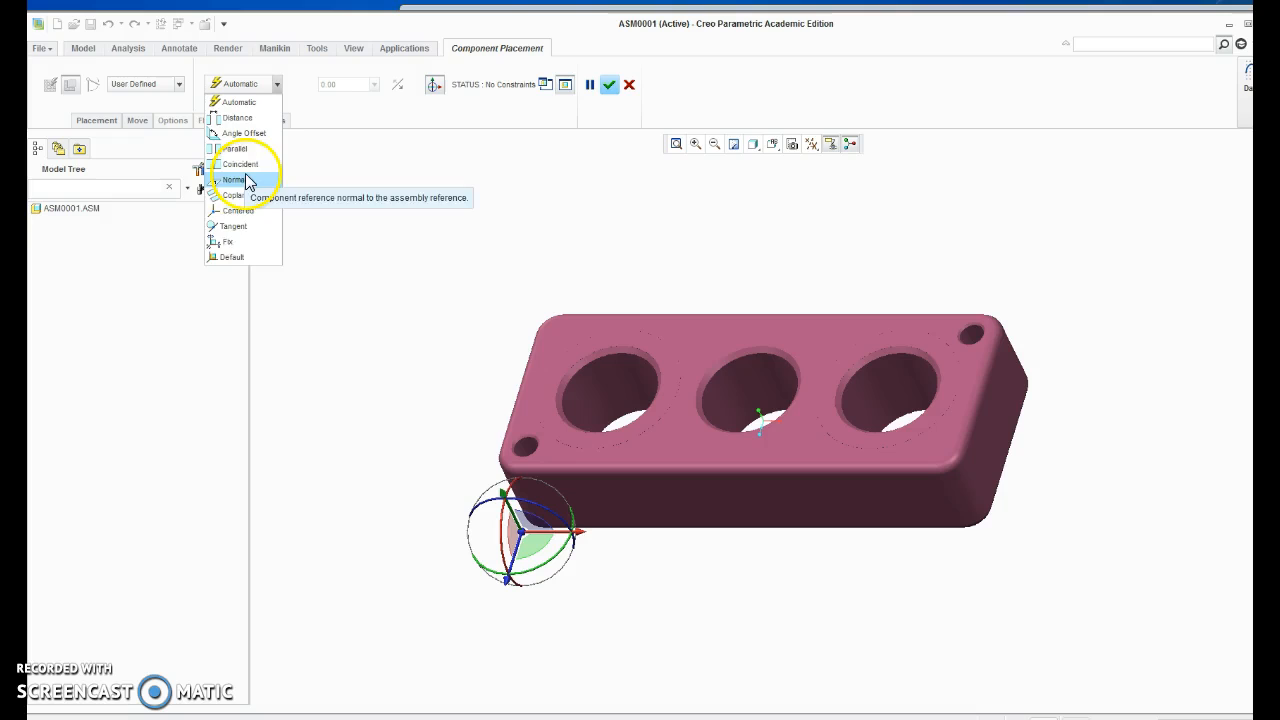
{"action": "left_click", "coordinate": [227, 256]}
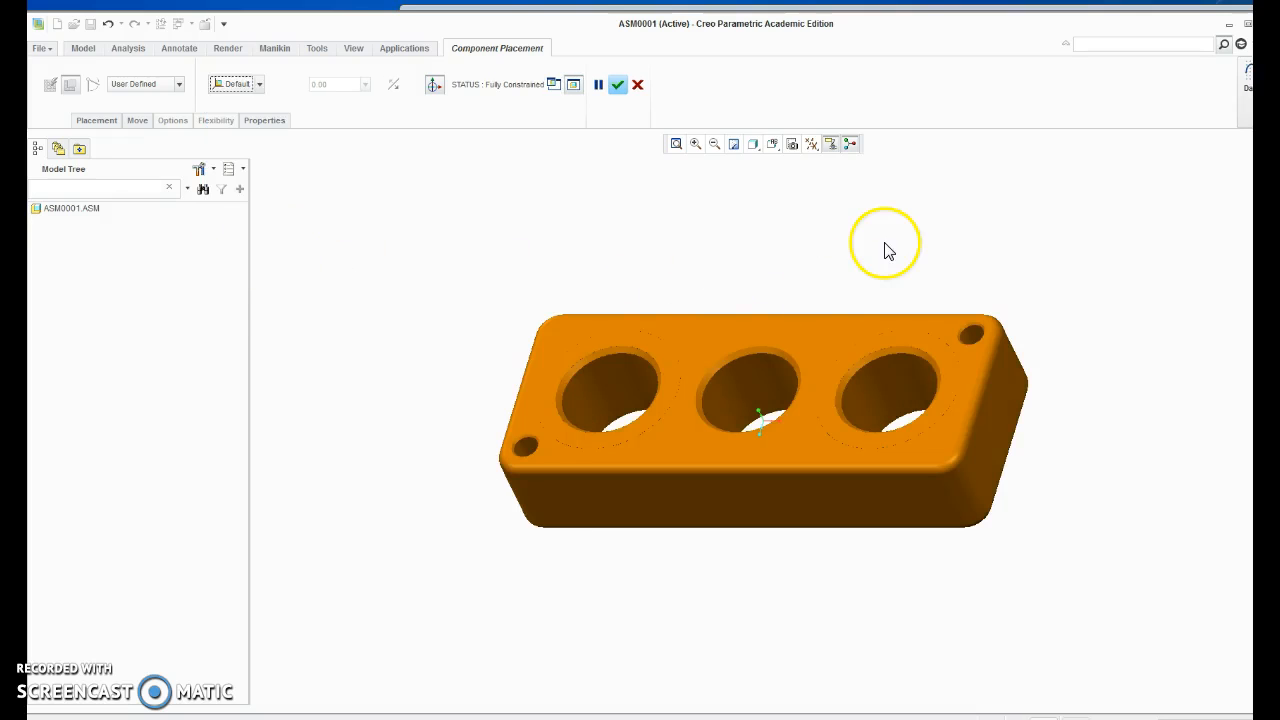
{"action": "left_click", "coordinate": [618, 85]}
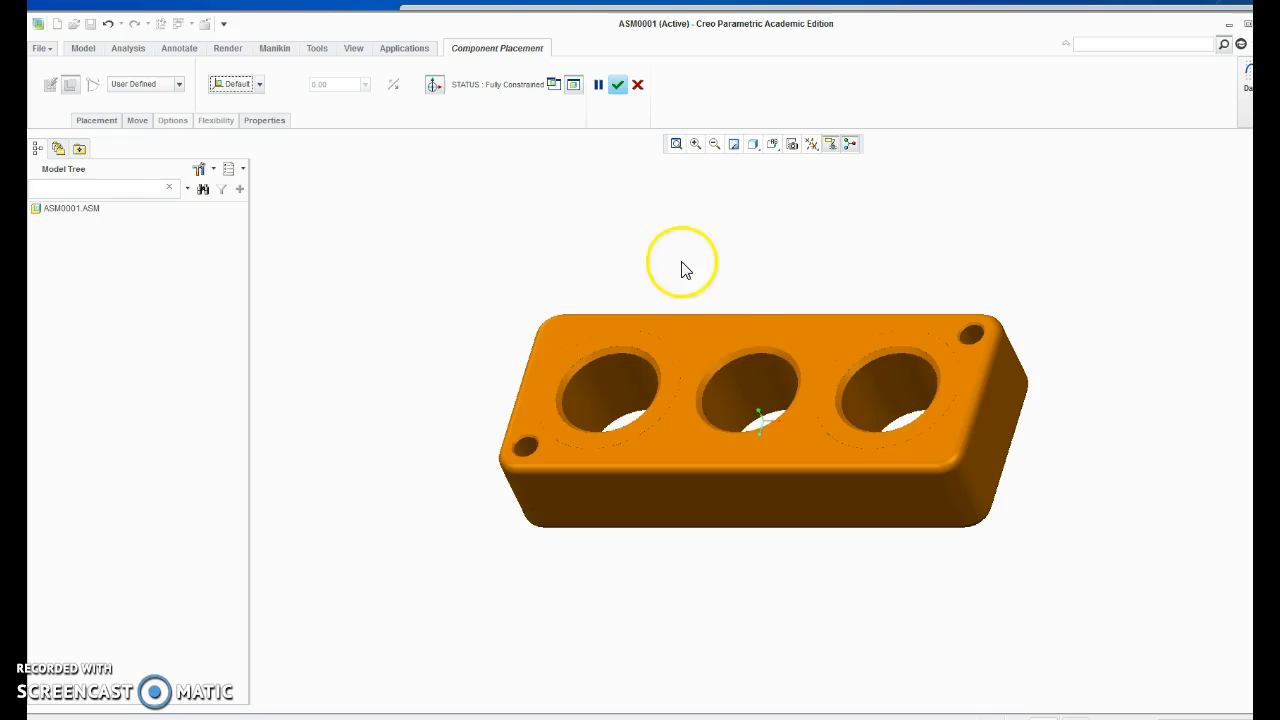
{"action": "left_click", "coordinate": [618, 85]}
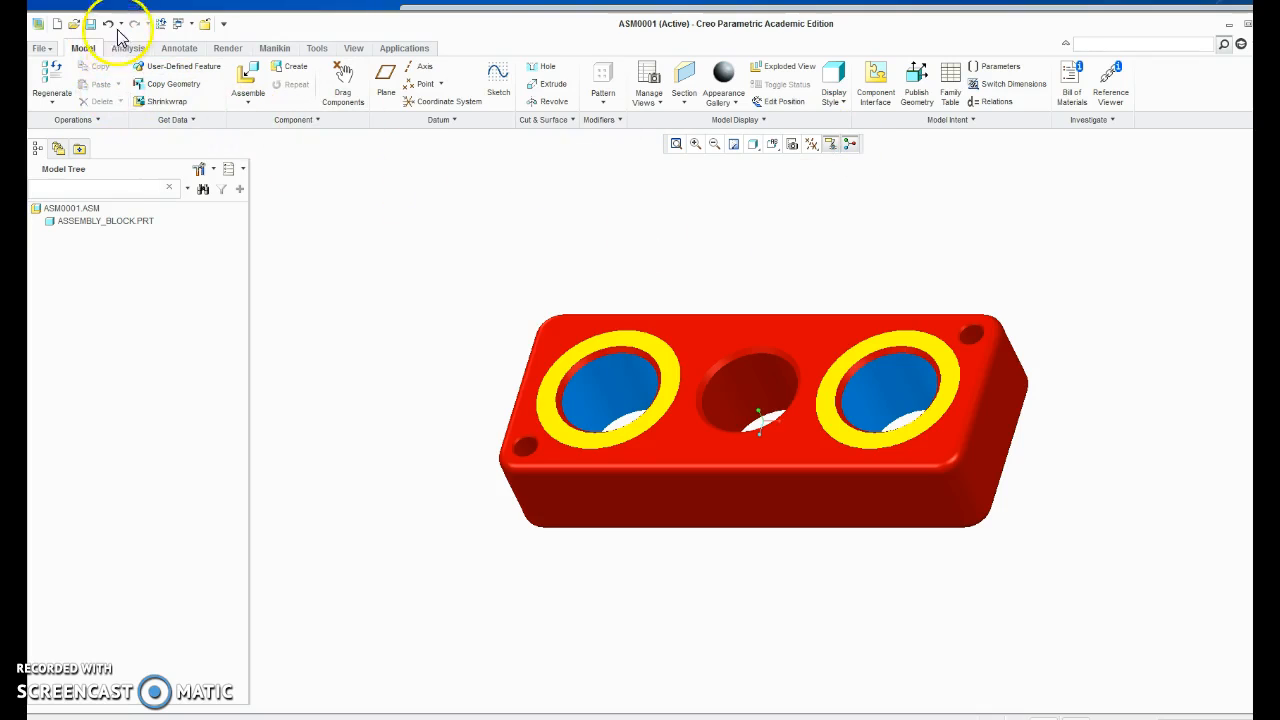
Bring assembly_peg.prt into the assembly and reposition it upright above the block with its shaft pointing down.
{"action": "left_click", "coordinate": [248, 90]}
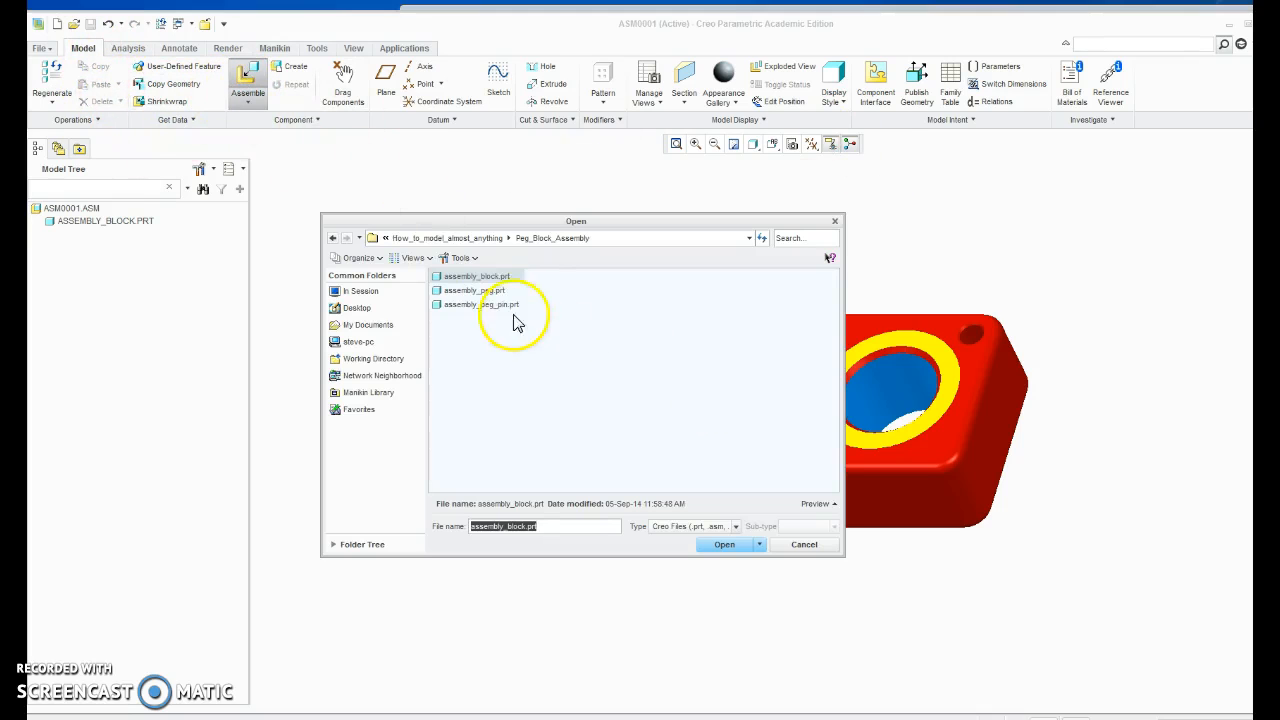
{"action": "left_click", "coordinate": [477, 291]}
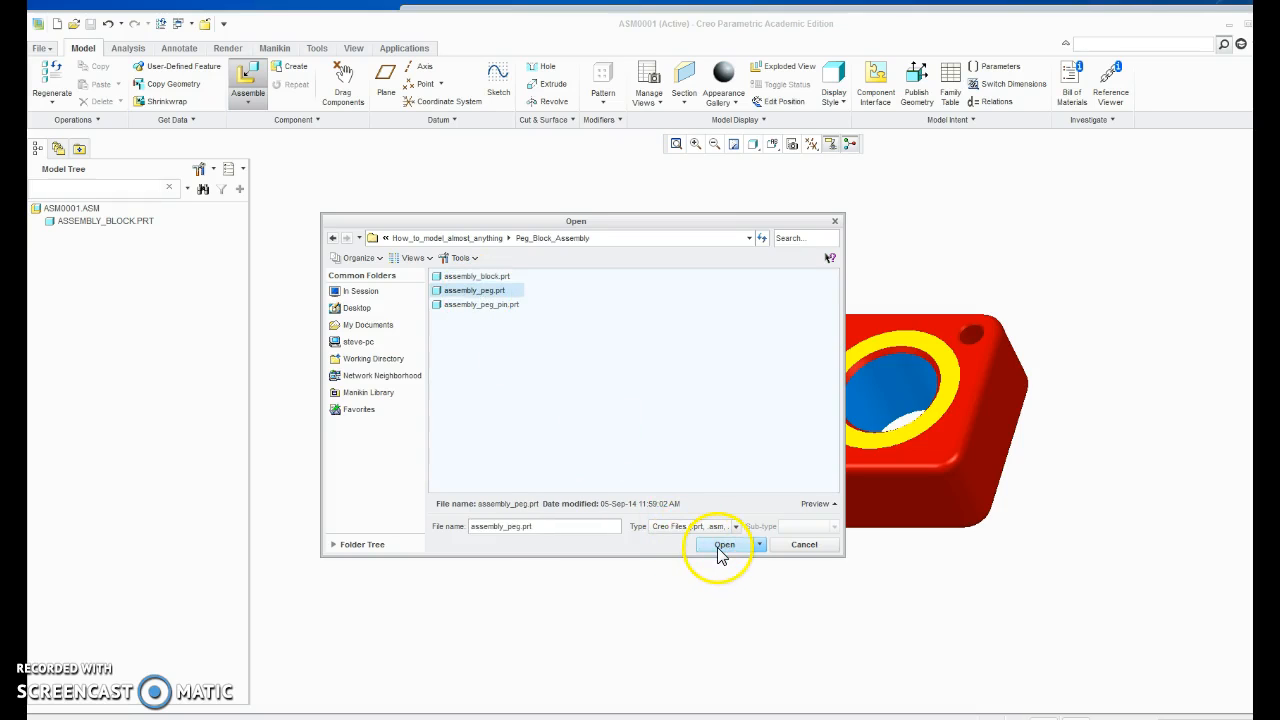
{"action": "left_click", "coordinate": [718, 546]}
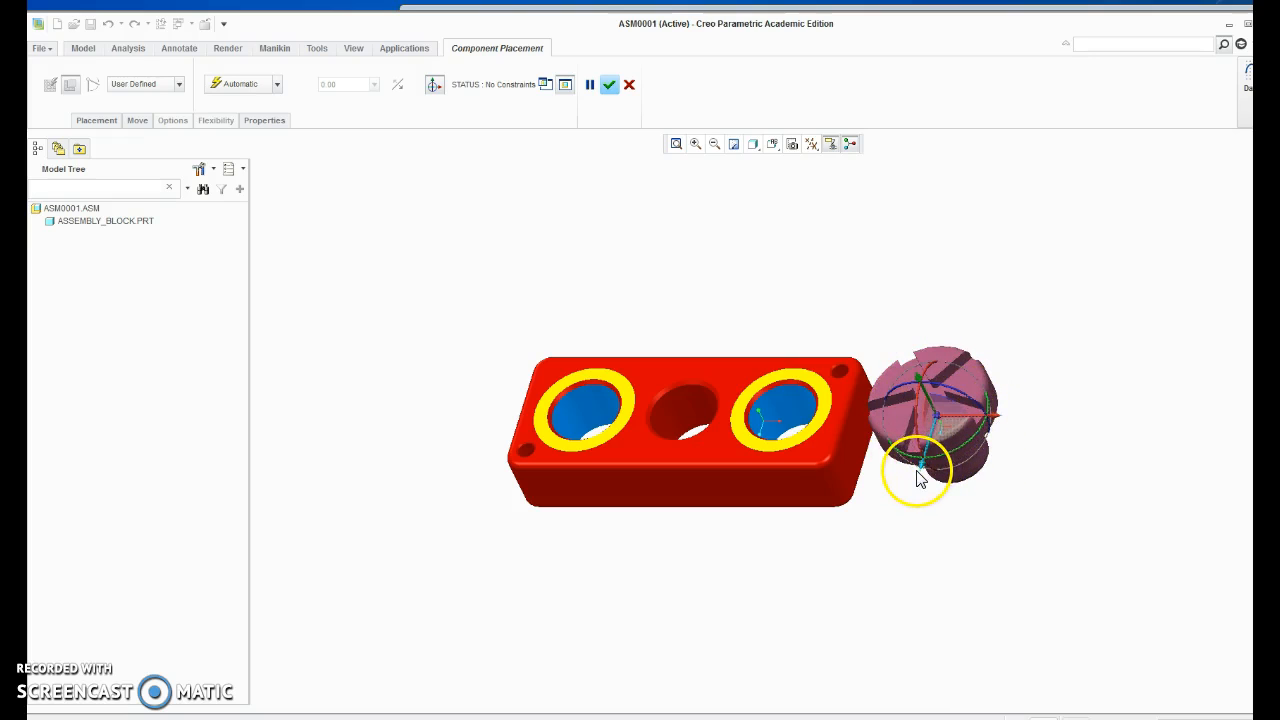
{"action": "left_click_drag", "start_coordinate": [916, 478], "coordinate": [810, 189]}
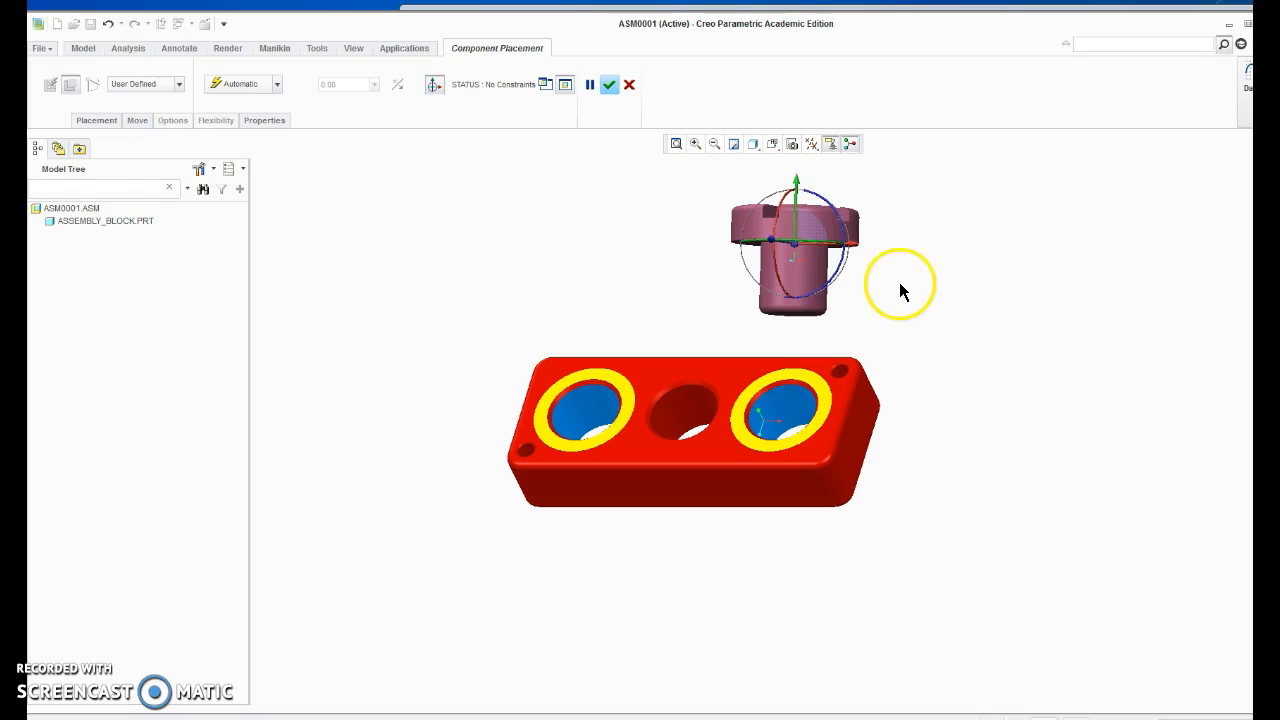
Constrain the peg's cylindrical shaft surface coincident with the inner surface of the block's left blue hole.
{"action": "left_click", "coordinate": [812, 269]}
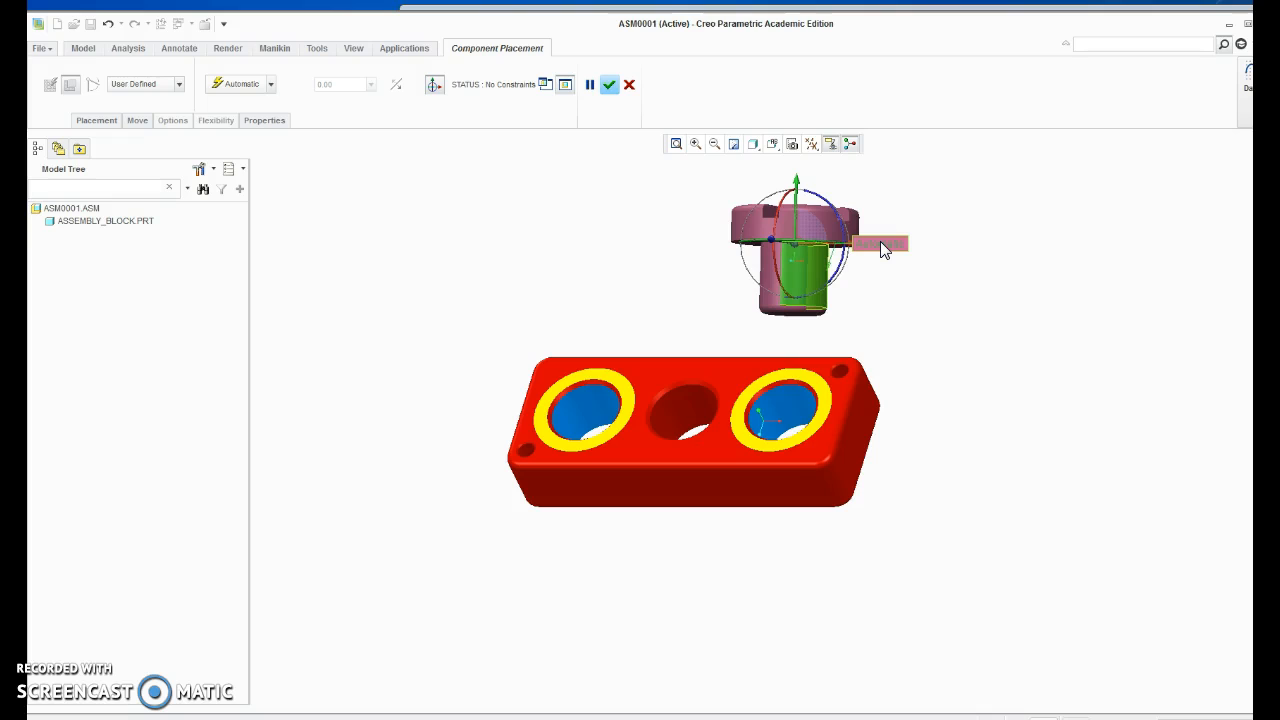
{"action": "left_click", "coordinate": [820, 270]}
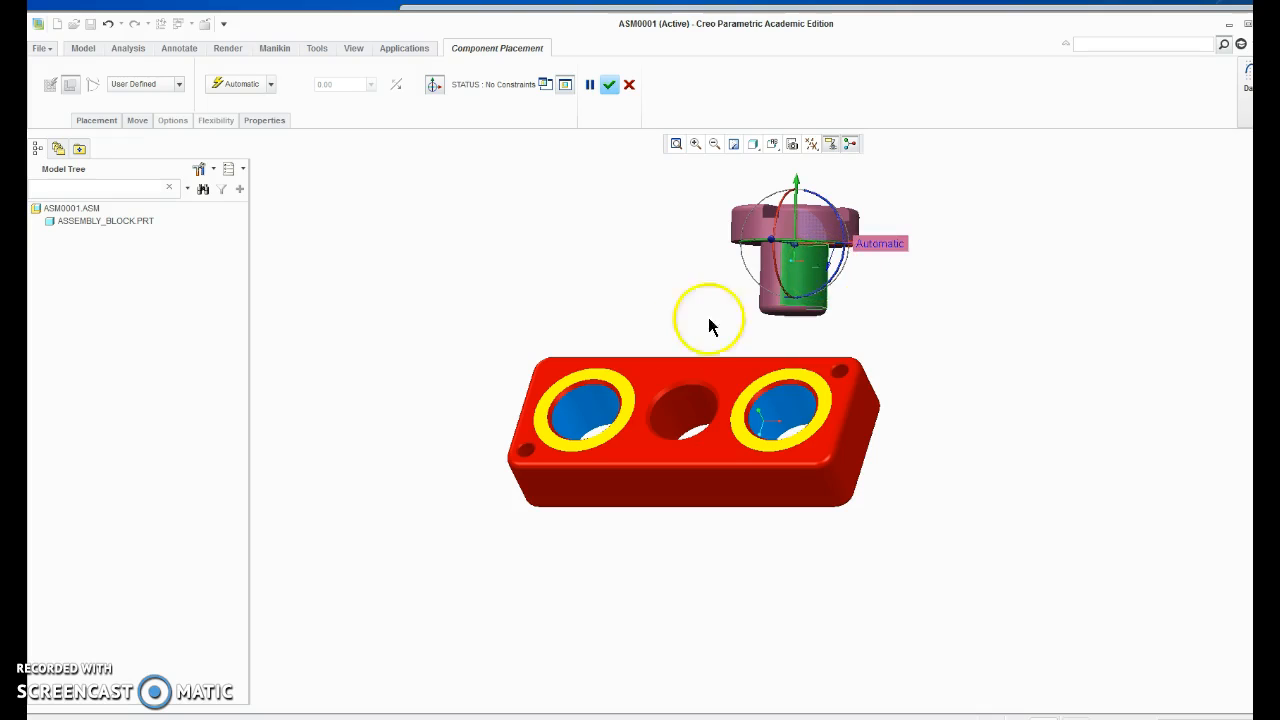
{"action": "left_click", "coordinate": [604, 418]}
{"action": "left_click", "coordinate": [375, 188]}
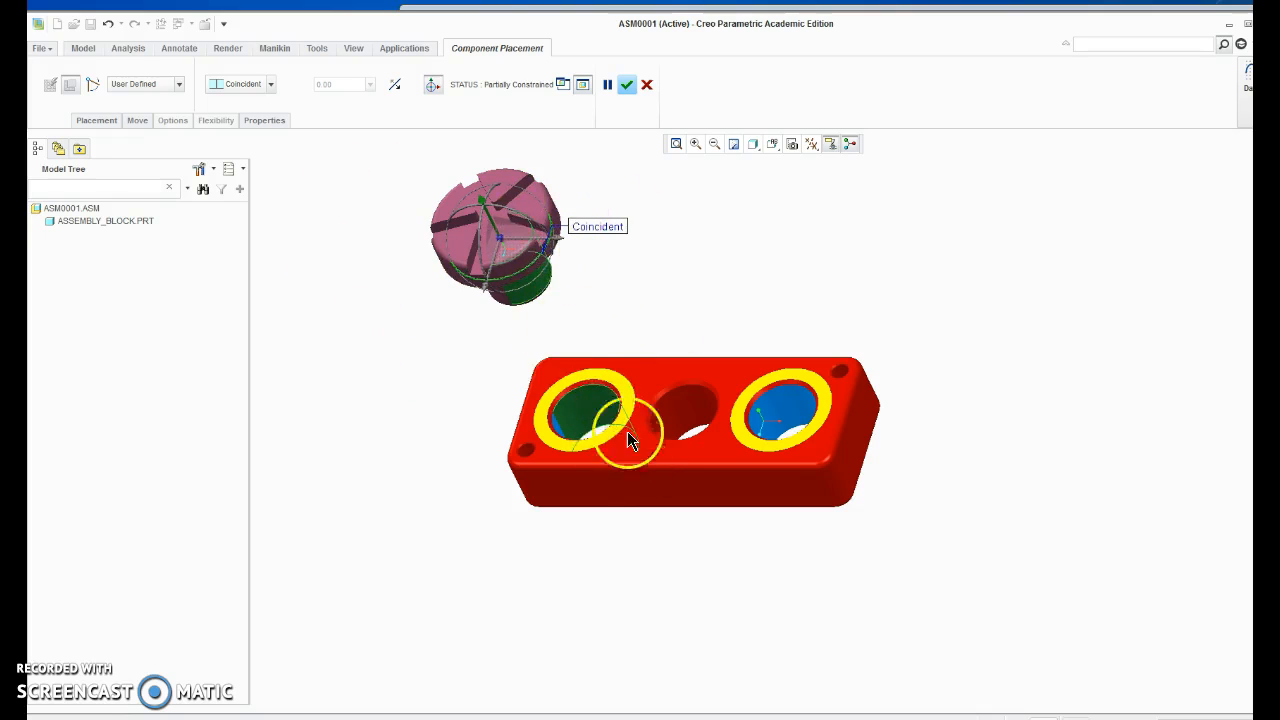
Add a second constraint between the underside of the peg's head and the yellow ring around the left hole.
{"action": "middle_click_drag", "start_coordinate": [578, 291], "coordinate": [566, 217]}
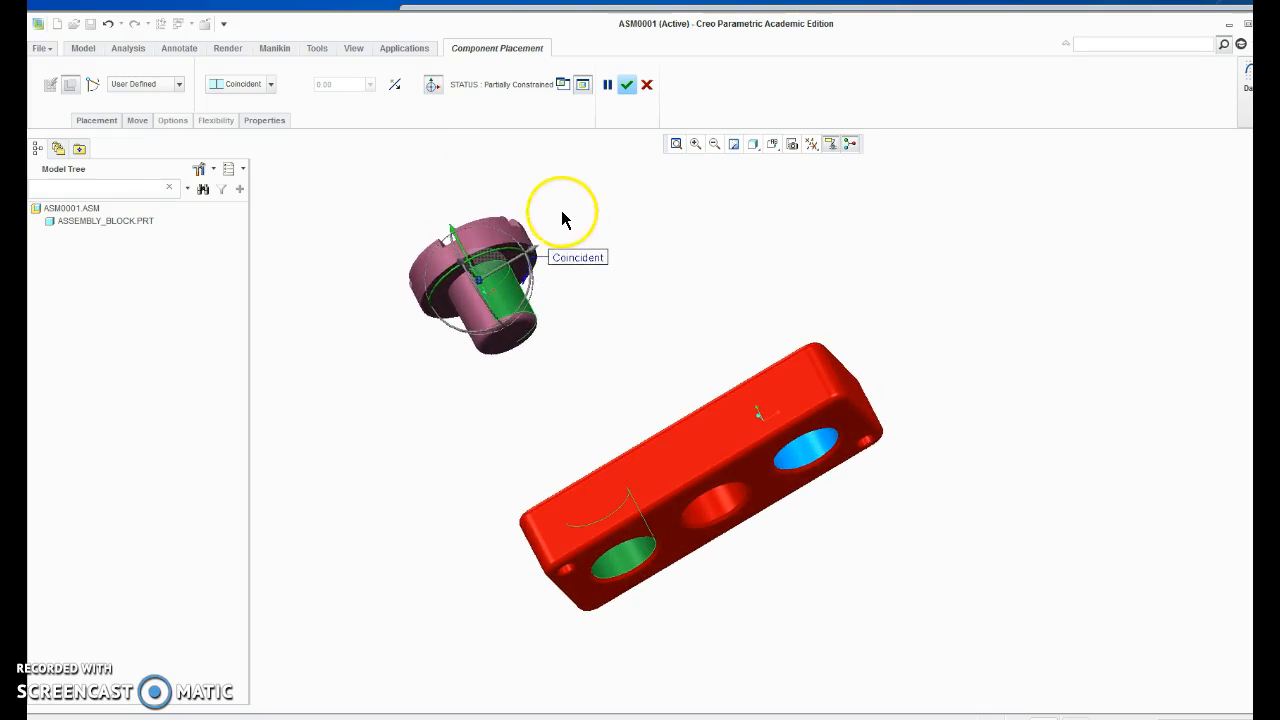
{"action": "left_click", "coordinate": [508, 259]}
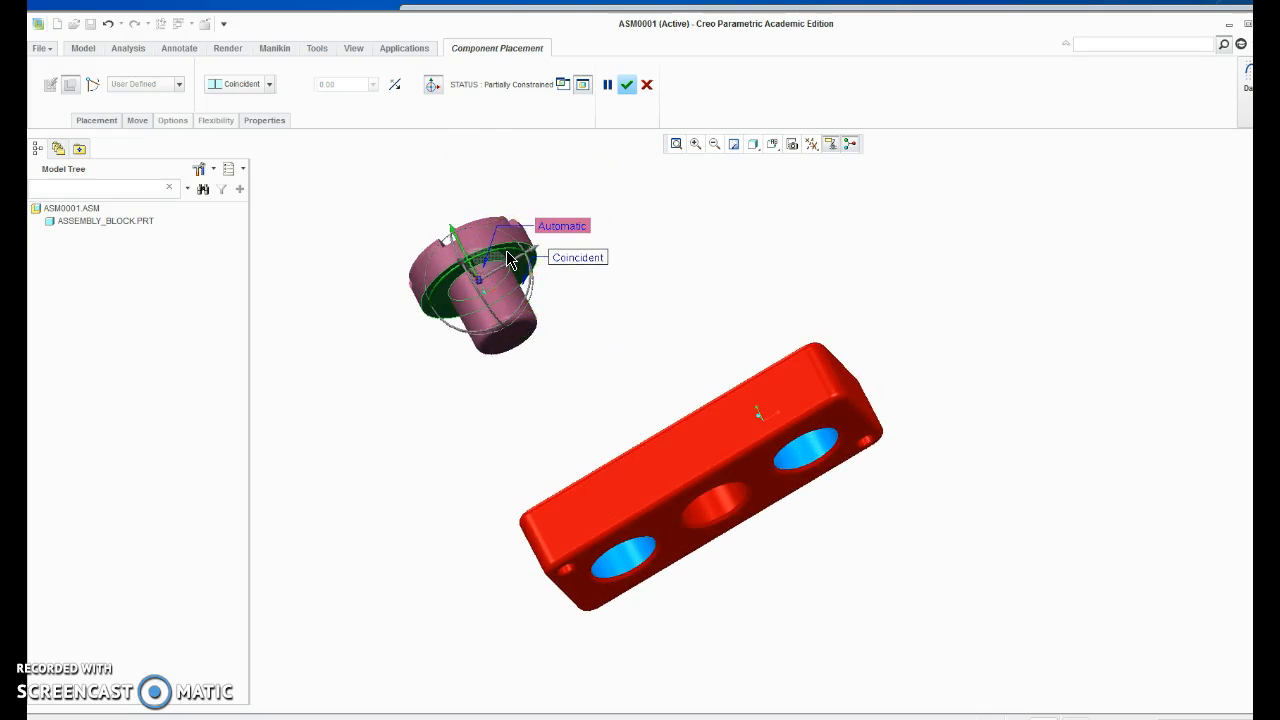
{"action": "middle_click_drag", "start_coordinate": [593, 322], "coordinate": [612, 430]}
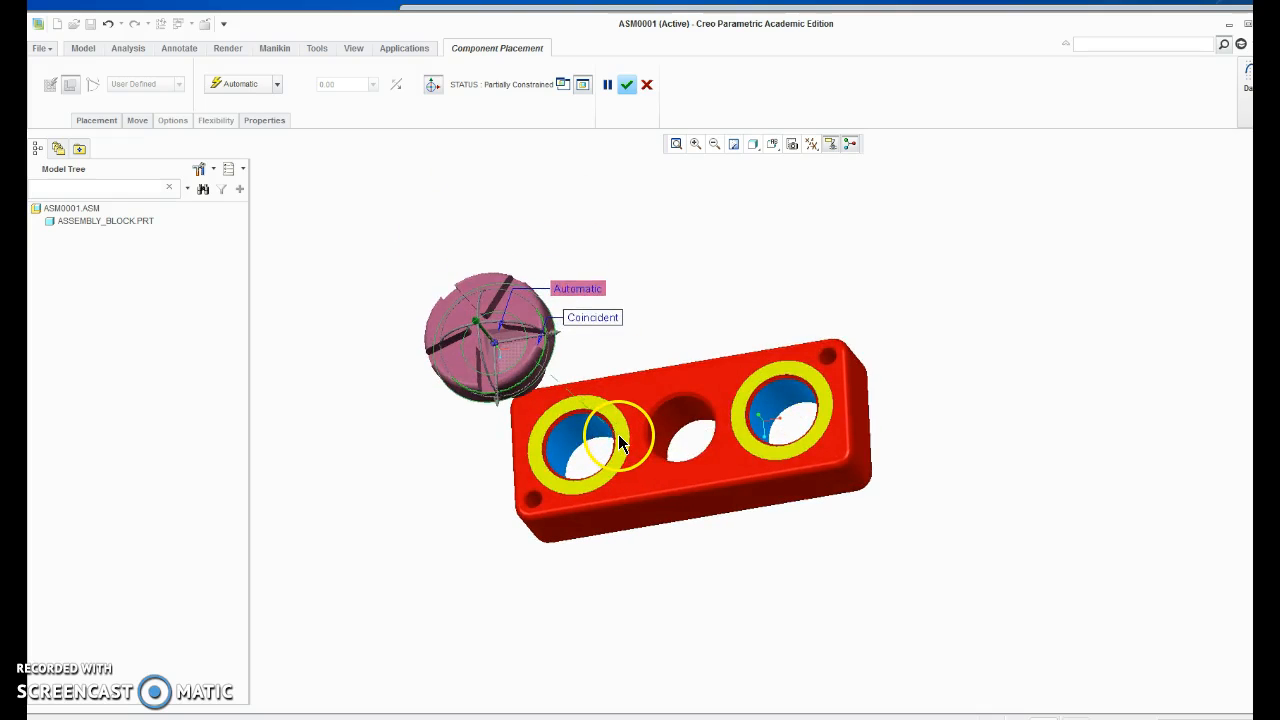
{"action": "left_click", "coordinate": [618, 434]}
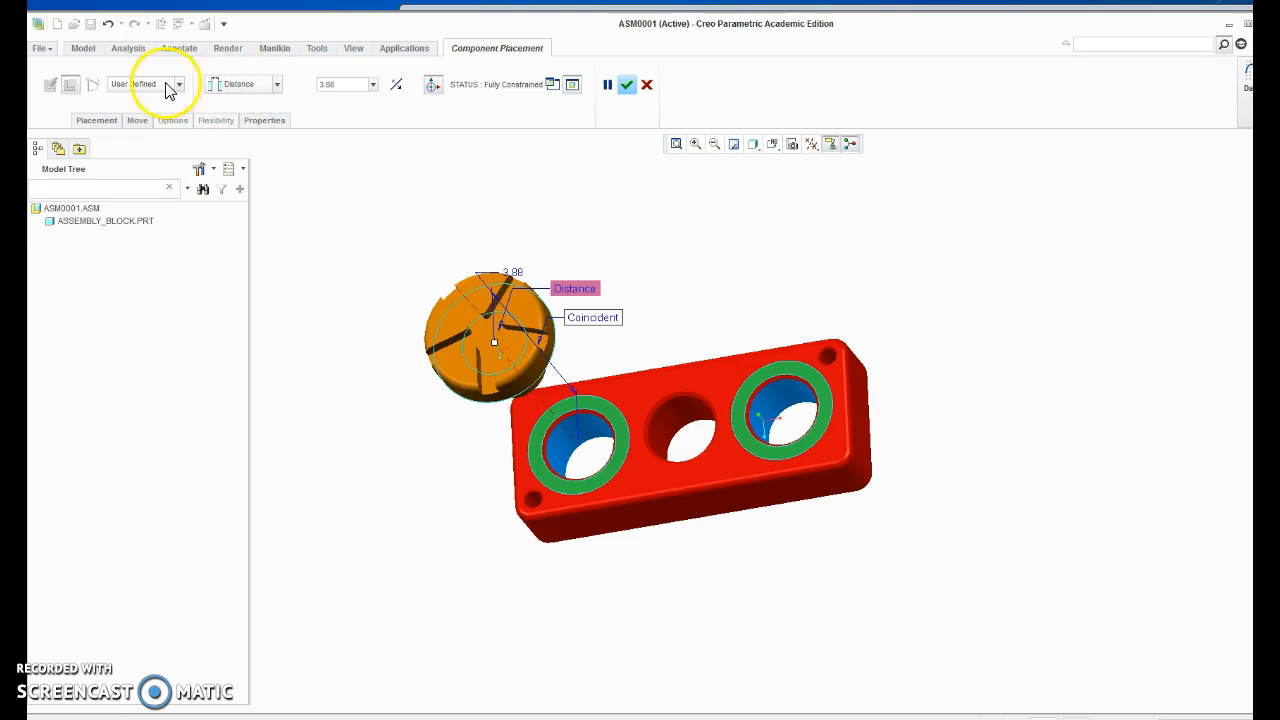
Change the constraint between the peg's head and the yellow ring to Coincident and accept the peg's placement.
{"action": "left_click", "coordinate": [240, 85]}
{"action": "left_click", "coordinate": [238, 88]}
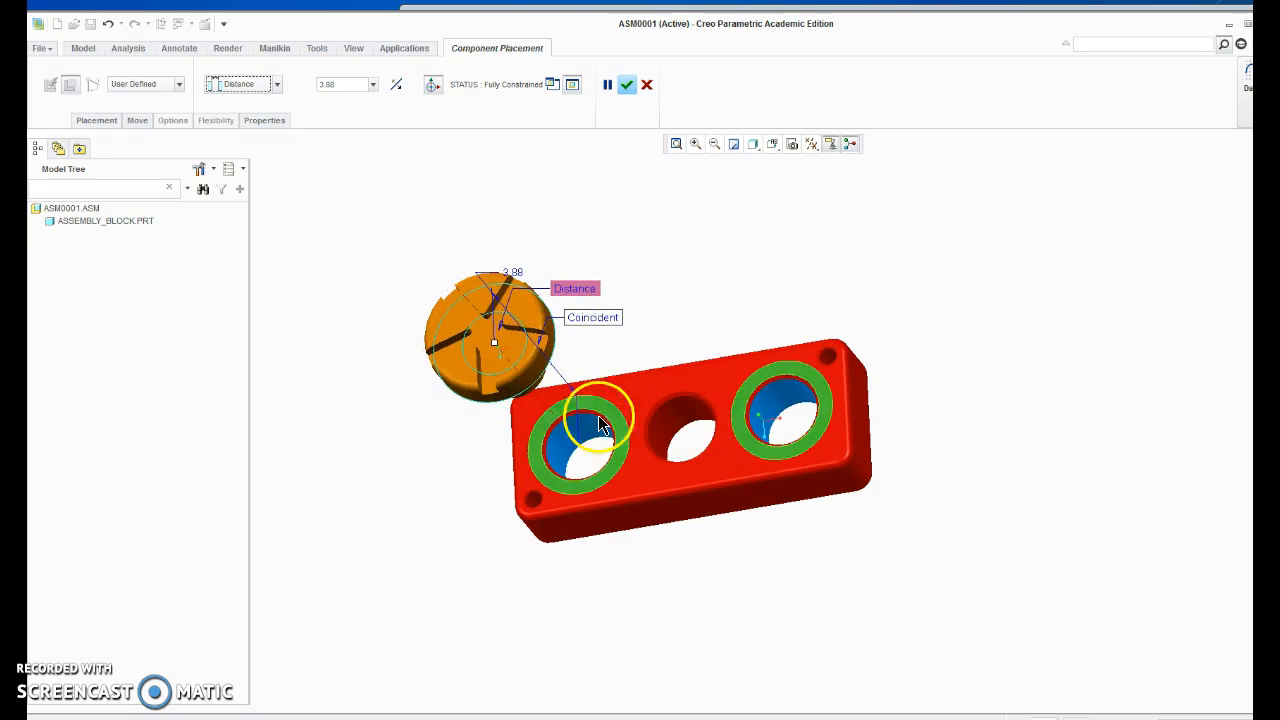
{"action": "left_click", "coordinate": [277, 85]}
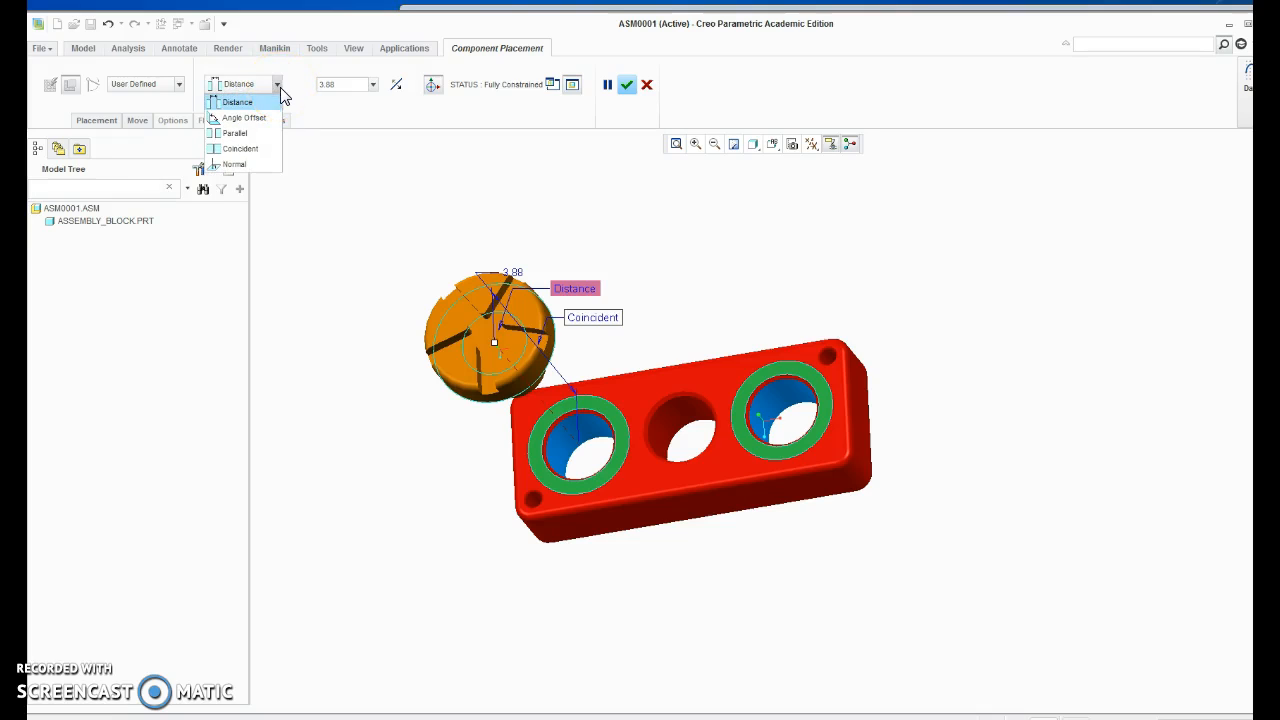
{"action": "left_click", "coordinate": [254, 134]}
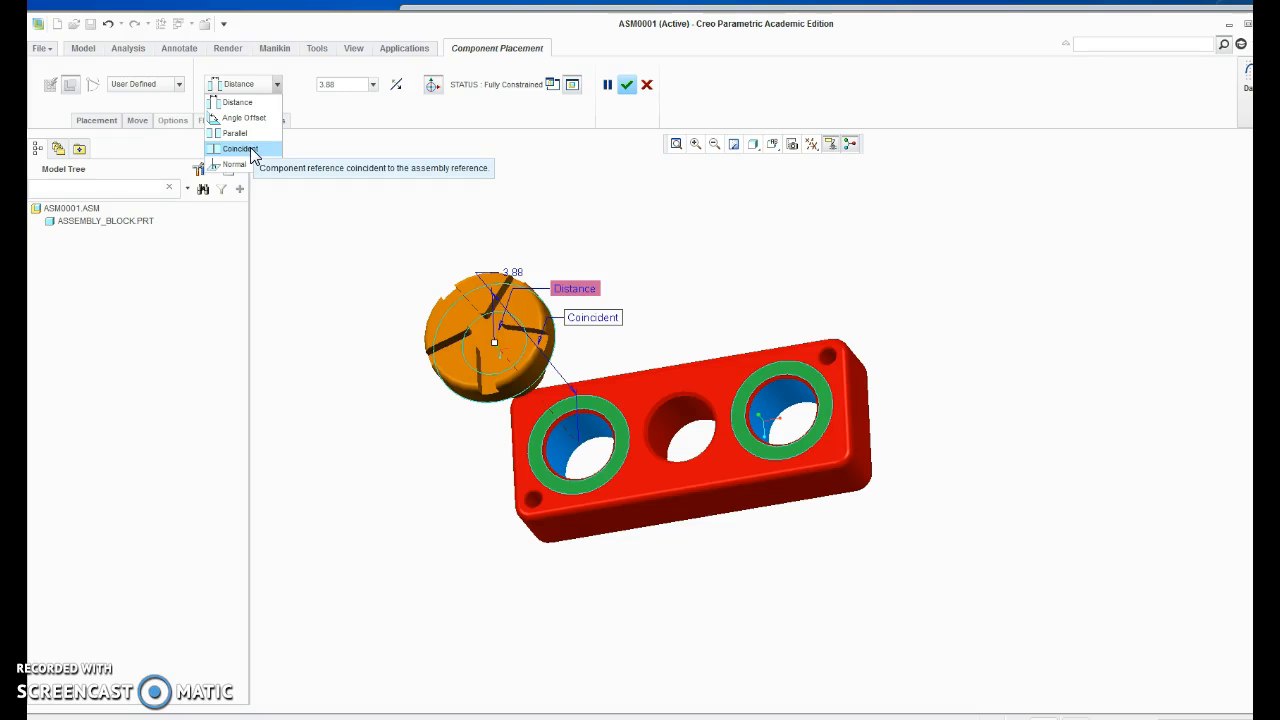
{"action": "left_click", "coordinate": [245, 149]}
{"action": "middle_click_drag", "start_coordinate": [751, 549], "coordinate": [720, 469]}
{"action": "left_click", "coordinate": [627, 87]}
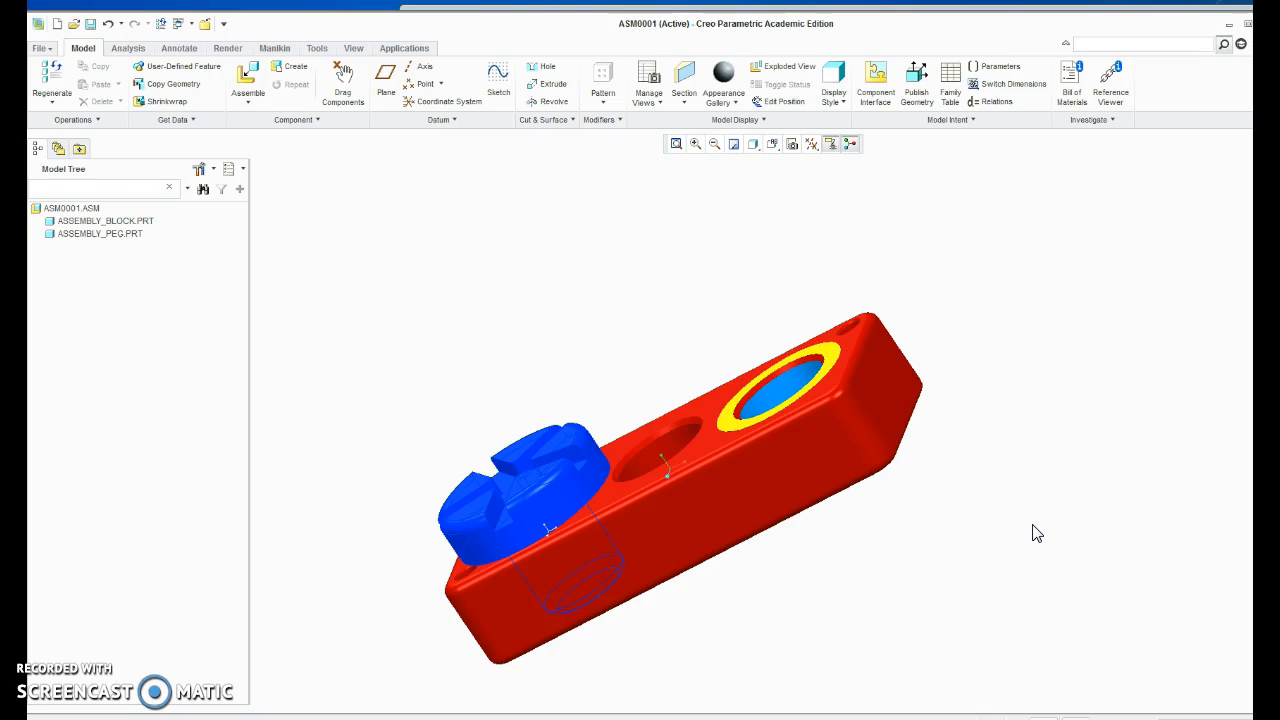
{"action": "middle_click_drag", "start_coordinate": [706, 331], "coordinate": [735, 292]}
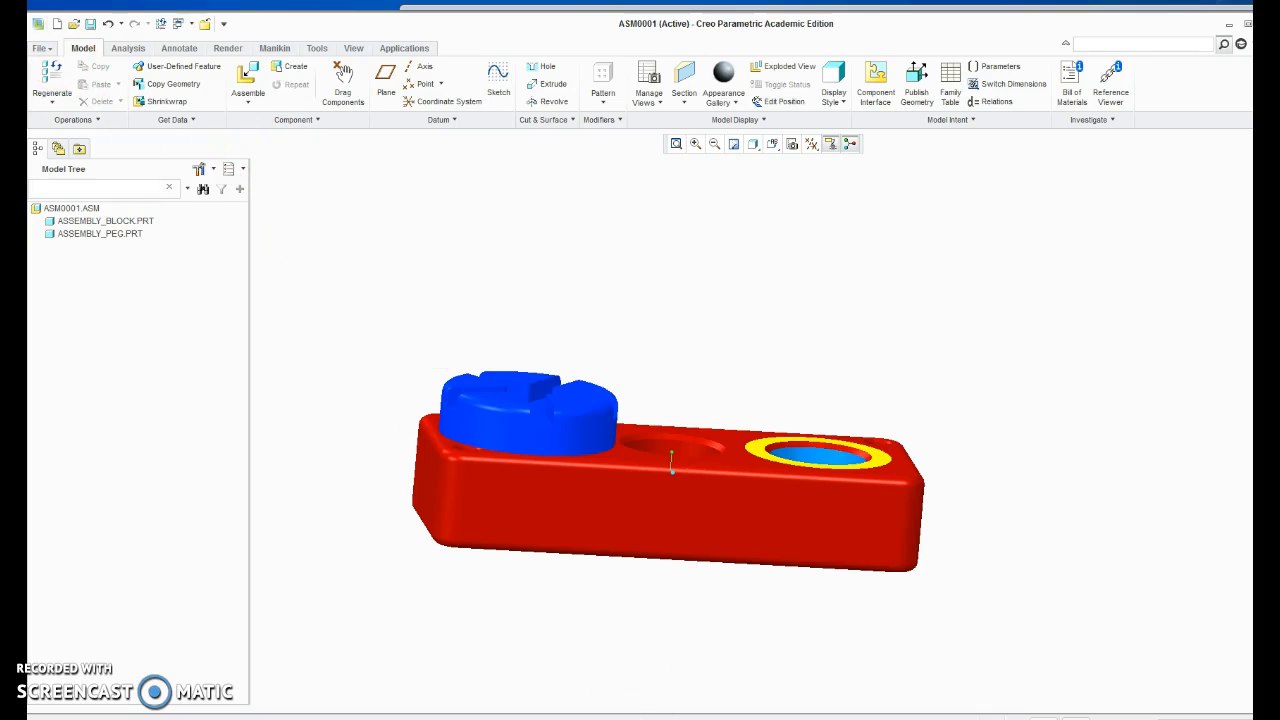
Switch to Adobe Acrobat Reader, review the truck assembly instructions on page 15, and return to Creo Parametric.
{"action": "key", "text": "alt+Tab"}
{"action": "left_click_drag", "start_coordinate": [1077, 200], "coordinate": [1112, 387]}
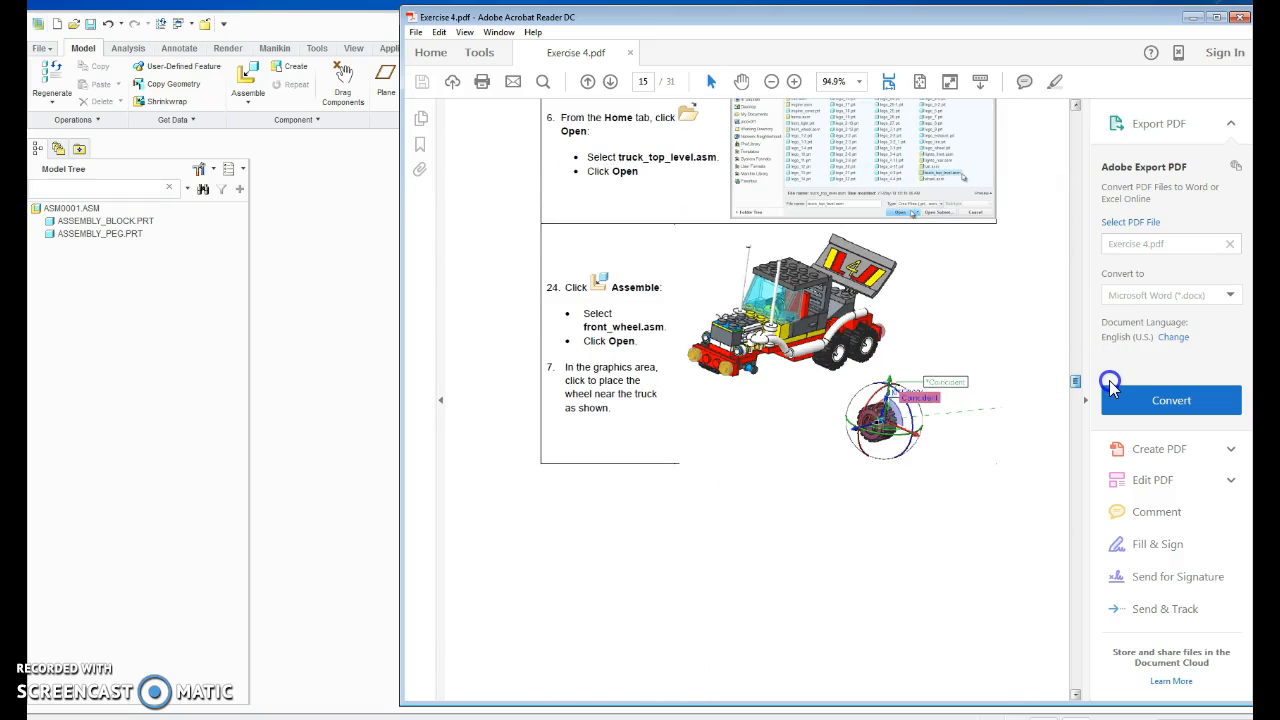
{"action": "left_click", "coordinate": [297, 28]}
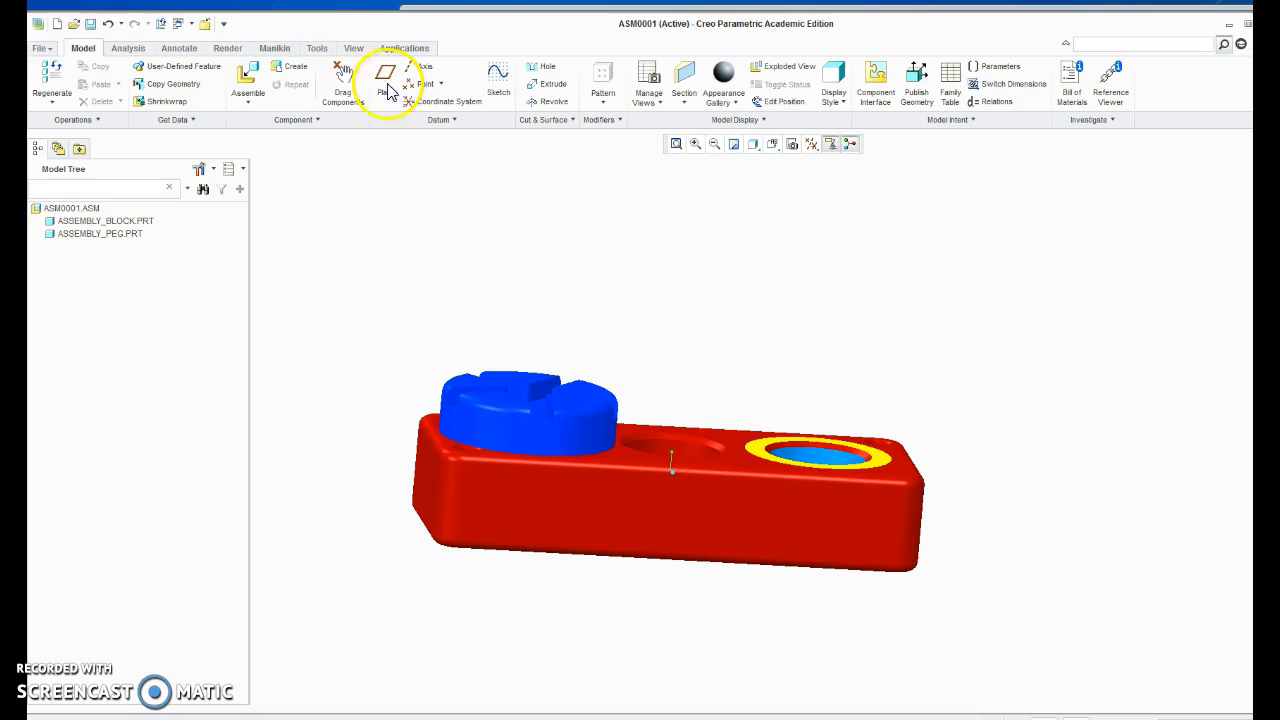
Close the peg and block assembly and erase all models not displayed from the session.
{"action": "left_click", "coordinate": [52, 52]}
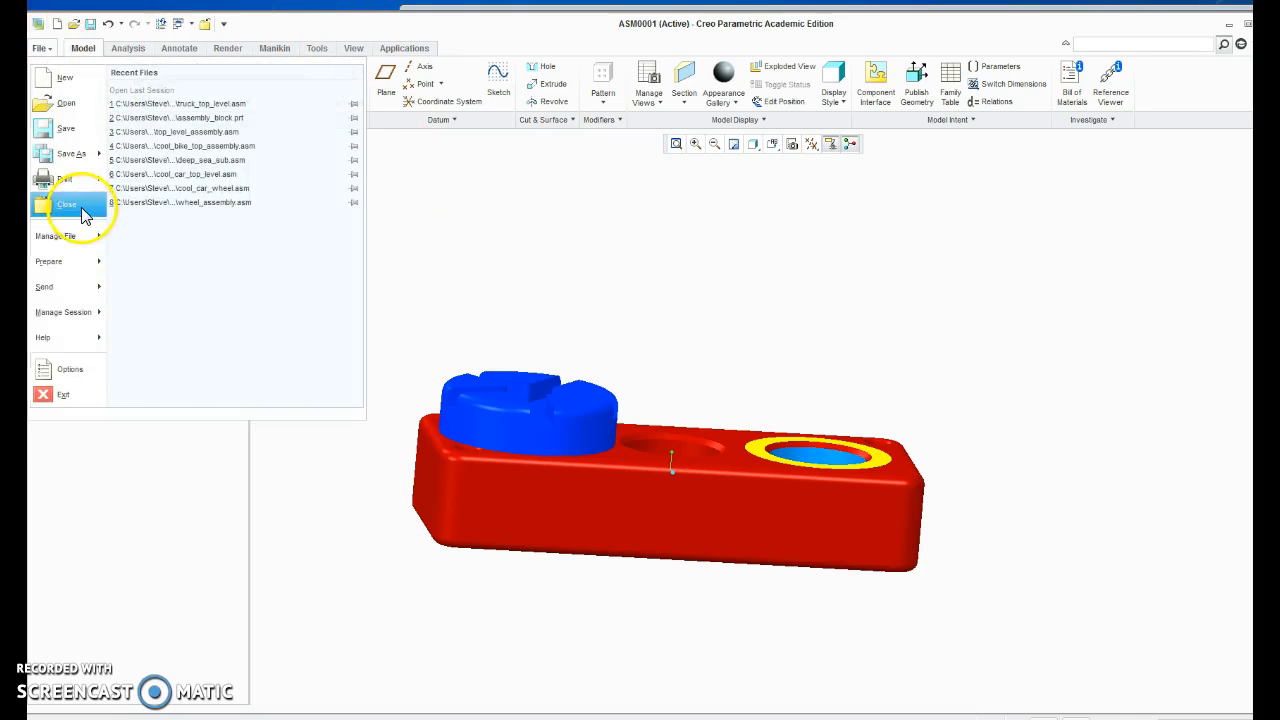
{"action": "left_click", "coordinate": [89, 206]}
{"action": "left_click", "coordinate": [207, 84]}
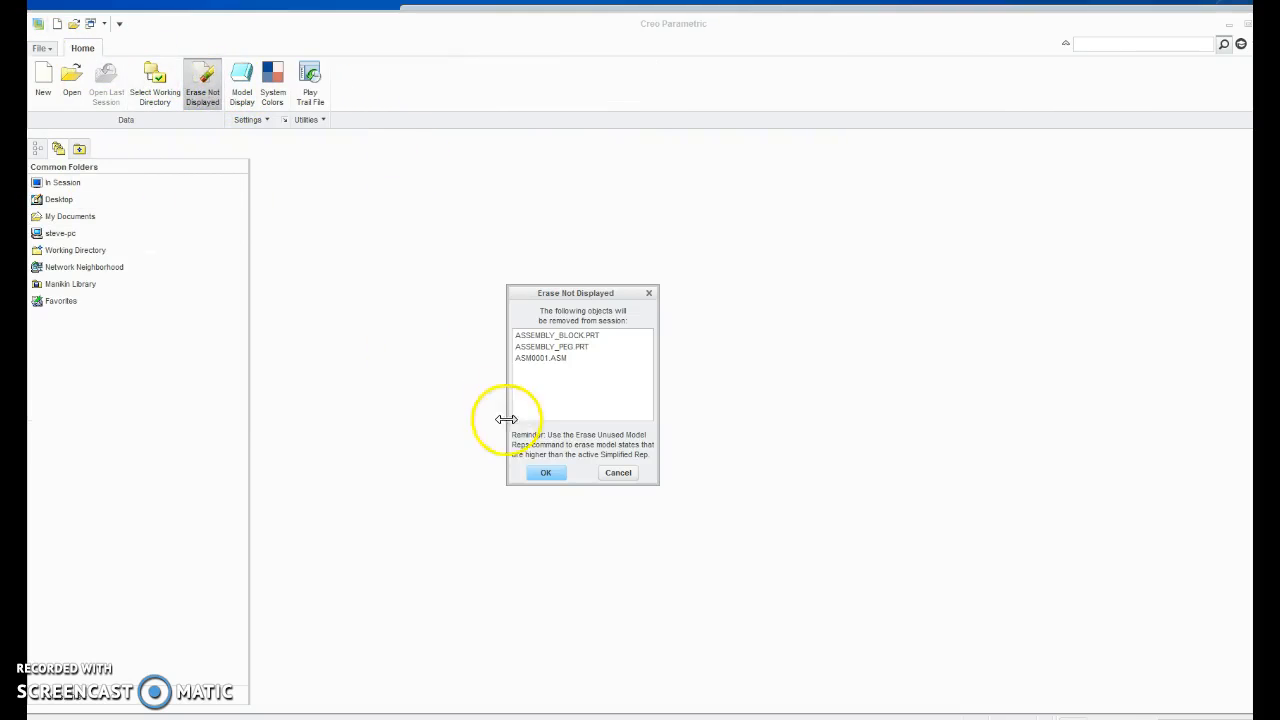
{"action": "left_click", "coordinate": [545, 474]}
Open truck_top_level.asm from the Lego_Truck folder.
{"action": "left_click", "coordinate": [71, 82]}
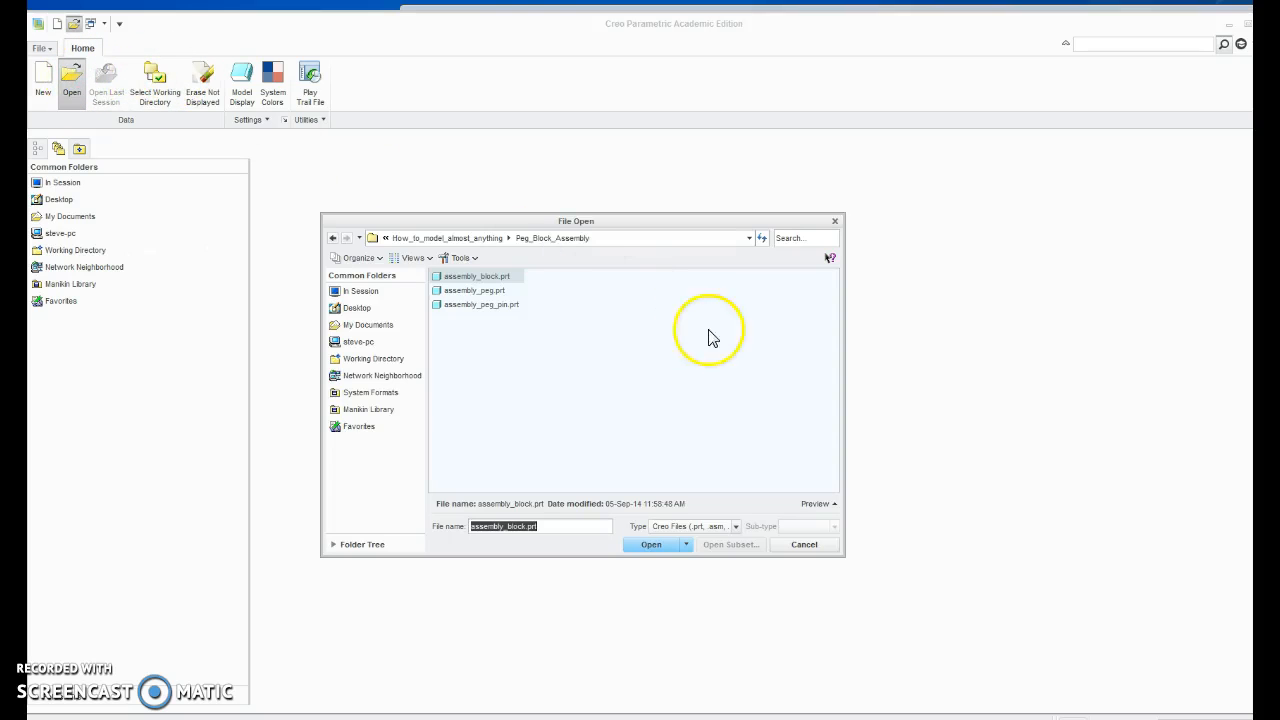
{"action": "left_click", "coordinate": [490, 240]}
{"action": "left_click", "coordinate": [569, 292]}
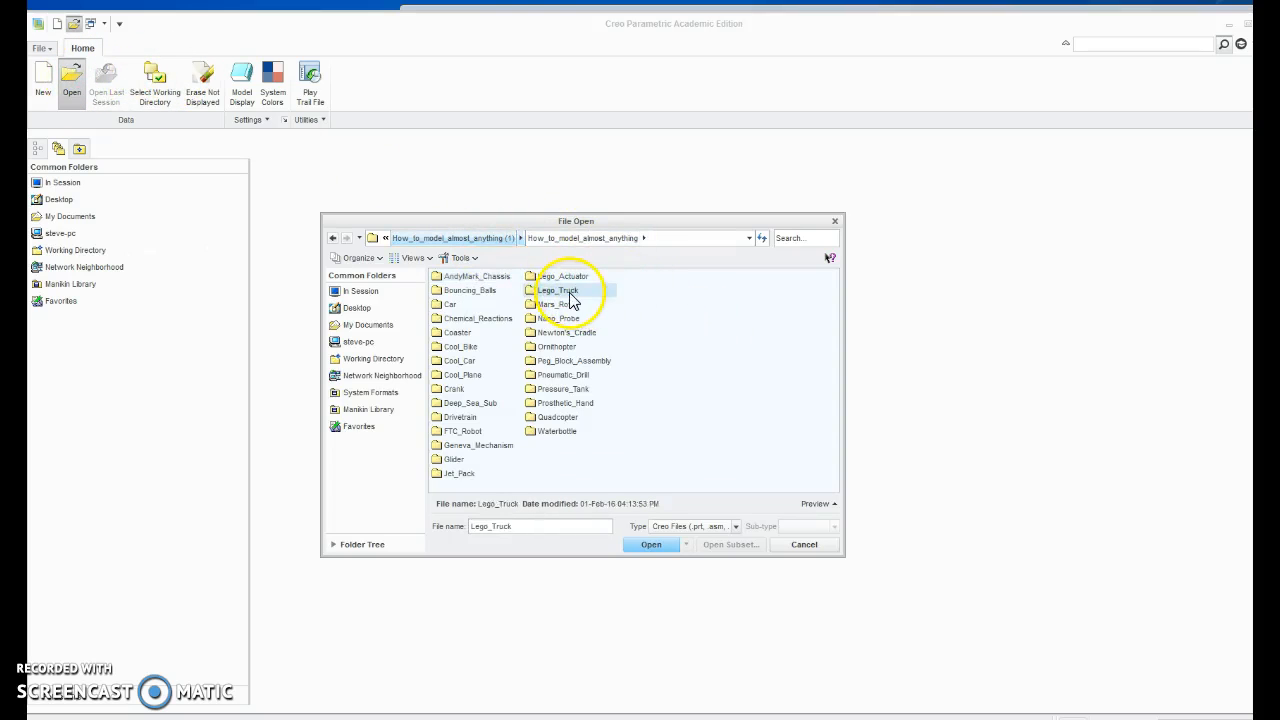
{"action": "double_click", "coordinate": [569, 292]}
{"action": "left_click", "coordinate": [742, 459]}
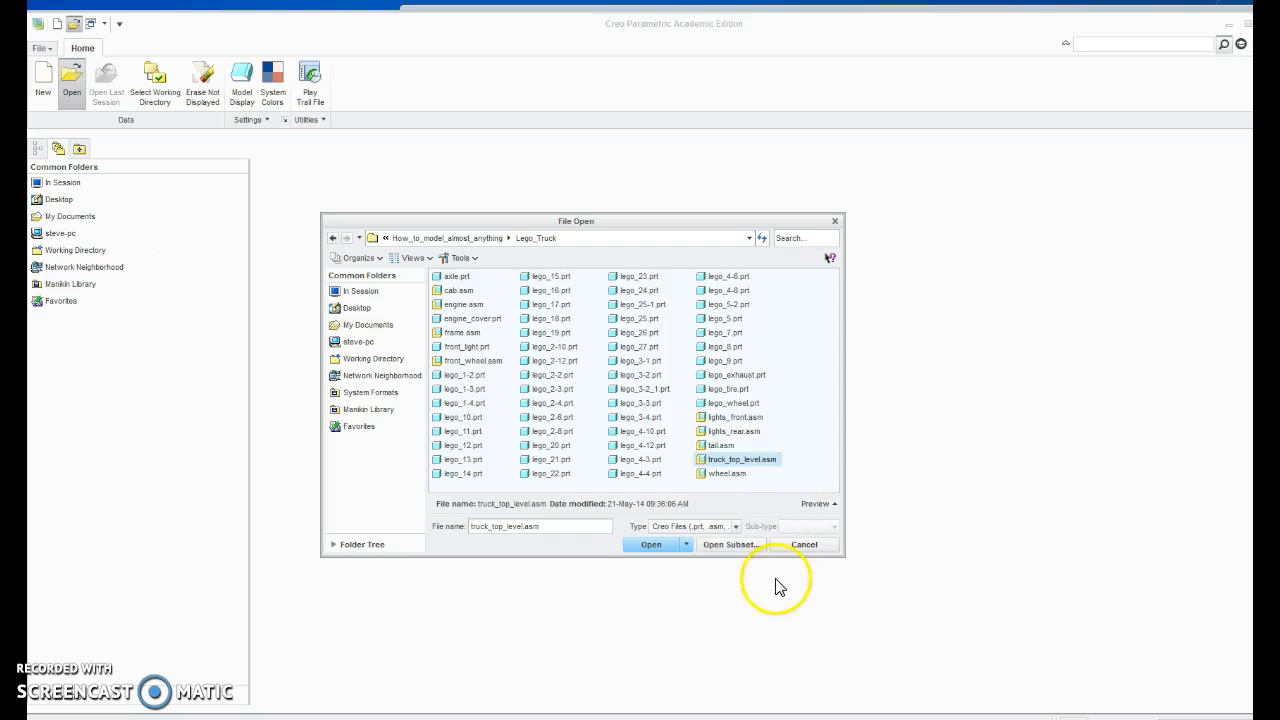
{"action": "left_click", "coordinate": [652, 545]}
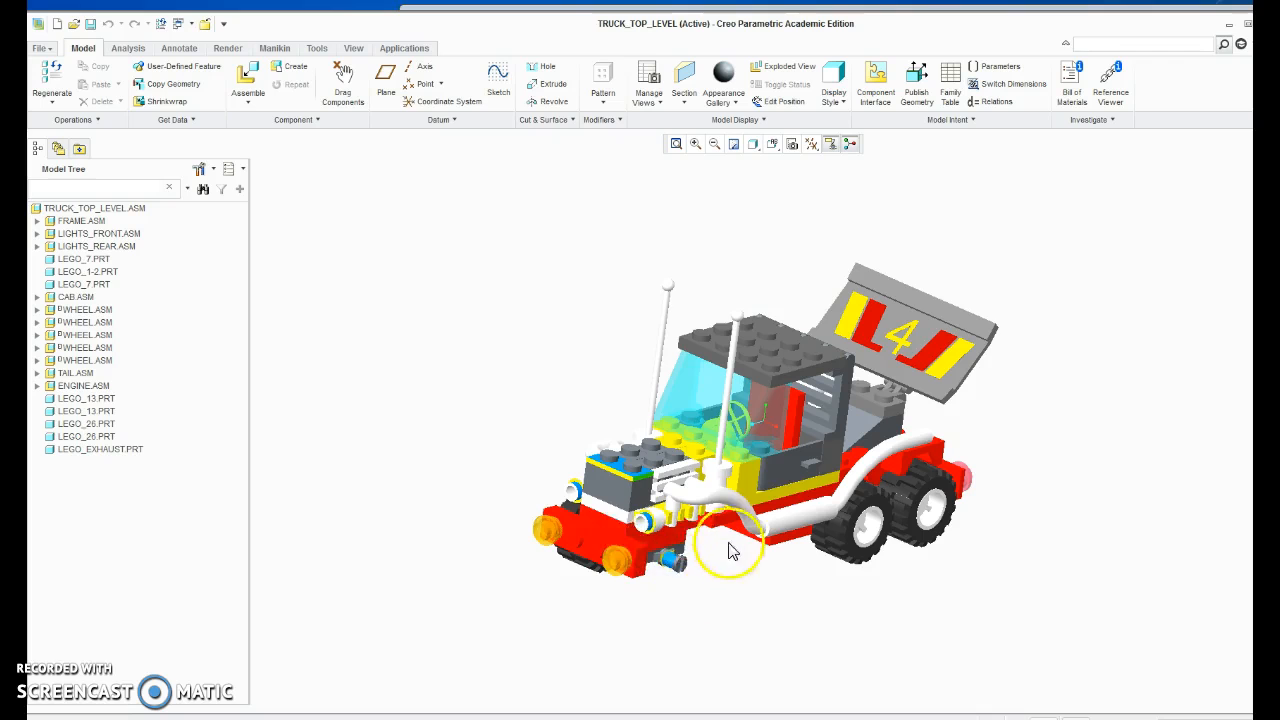
Assemble front_wheel.asm into the truck assembly and set it down beside the truck's front end.
{"action": "left_click", "coordinate": [268, 90]}
{"action": "left_click", "coordinate": [478, 360]}
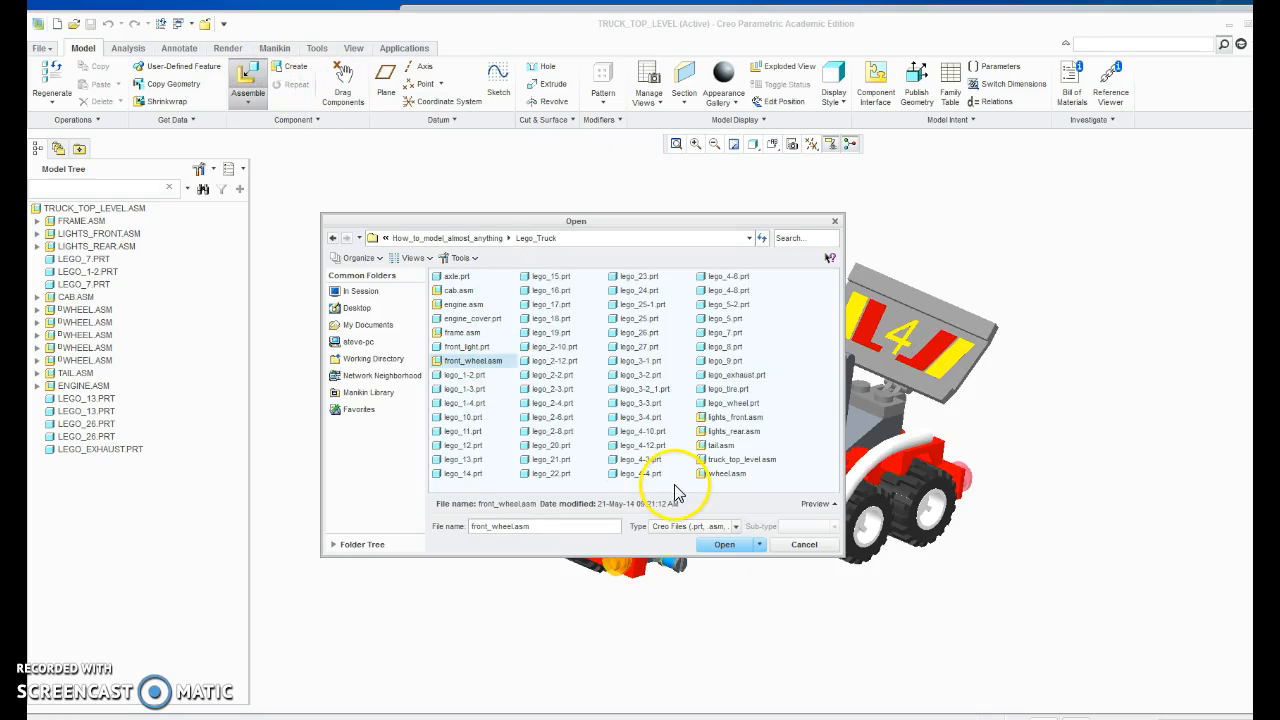
{"action": "left_click", "coordinate": [724, 544]}
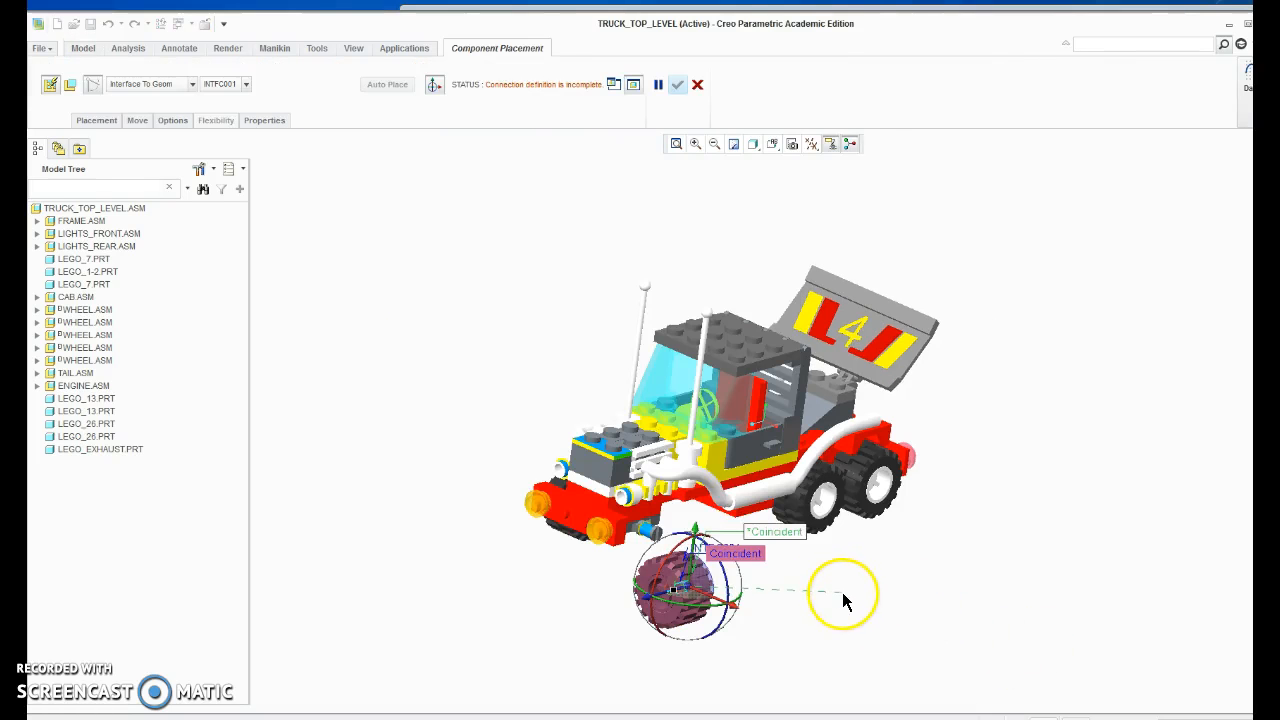
{"action": "left_click", "coordinate": [718, 610]}
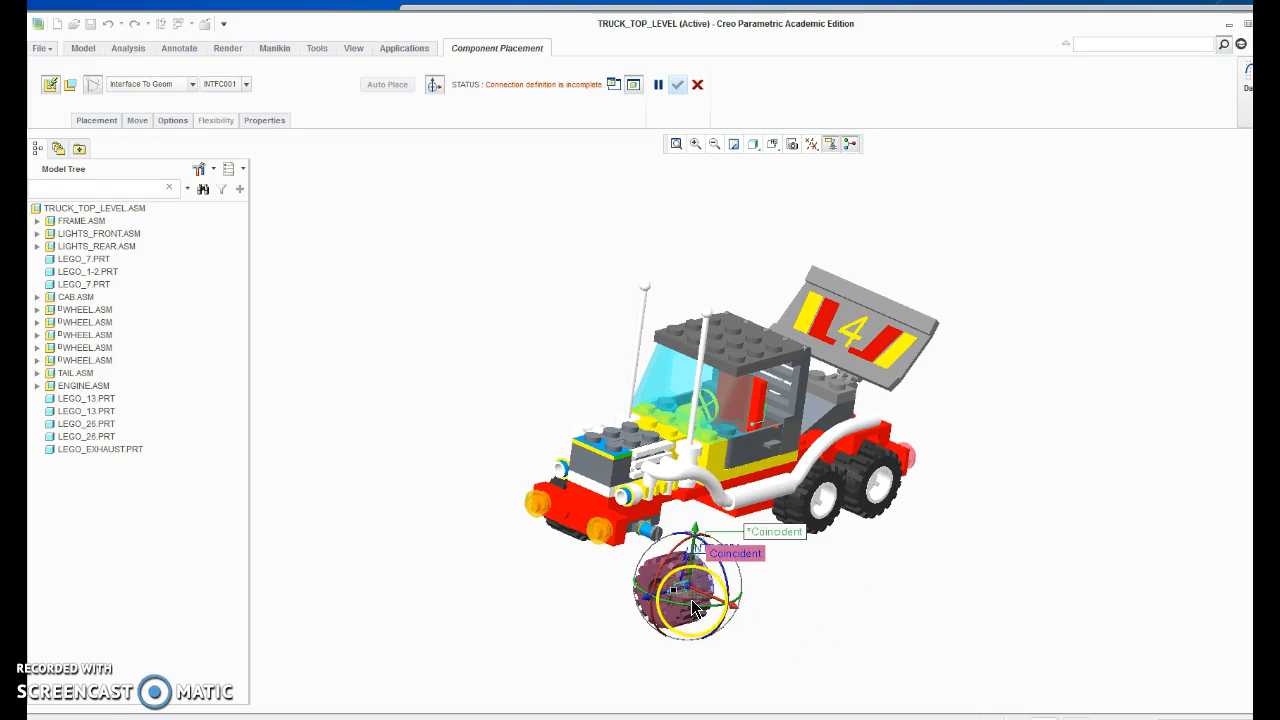
Attach the front wheel to the free front axle by referencing the axle's surfaces for both Coincident constraints.
{"action": "scroll", "coordinate": [690, 600], "scroll_direction": "up", "scroll_amount": 6}
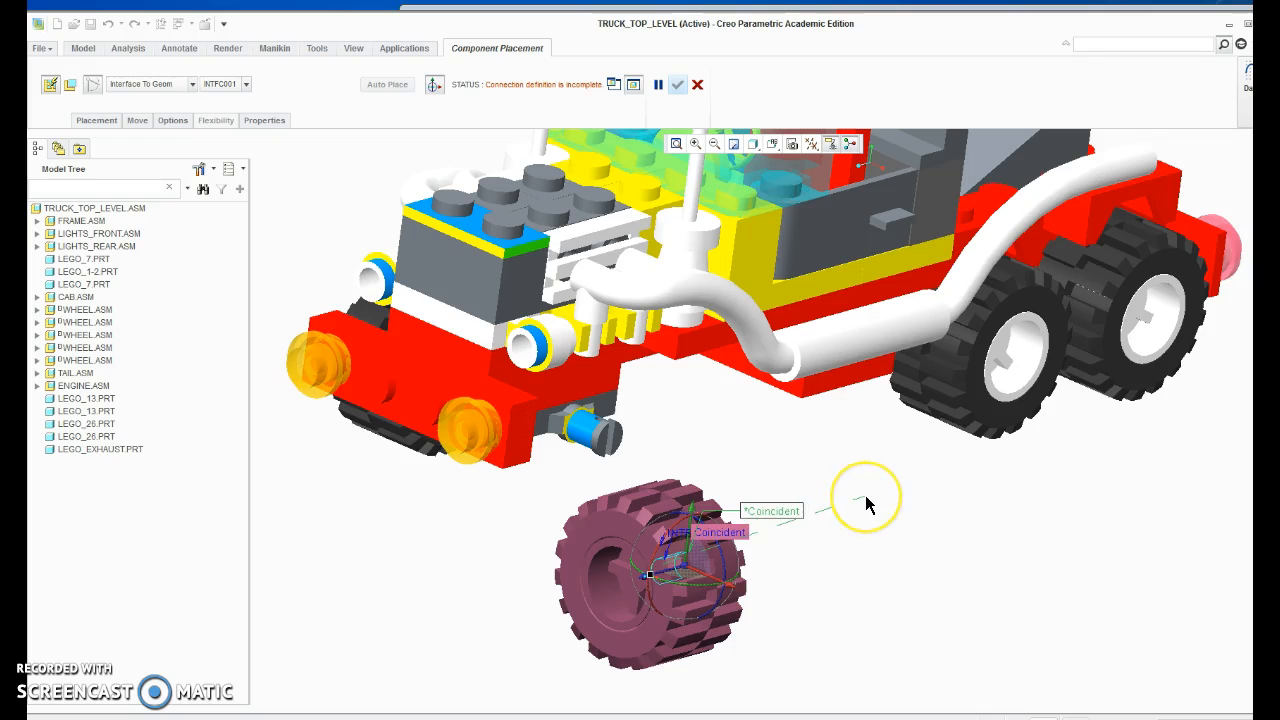
{"action": "middle_click_drag", "start_coordinate": [868, 505], "coordinate": [786, 509]}
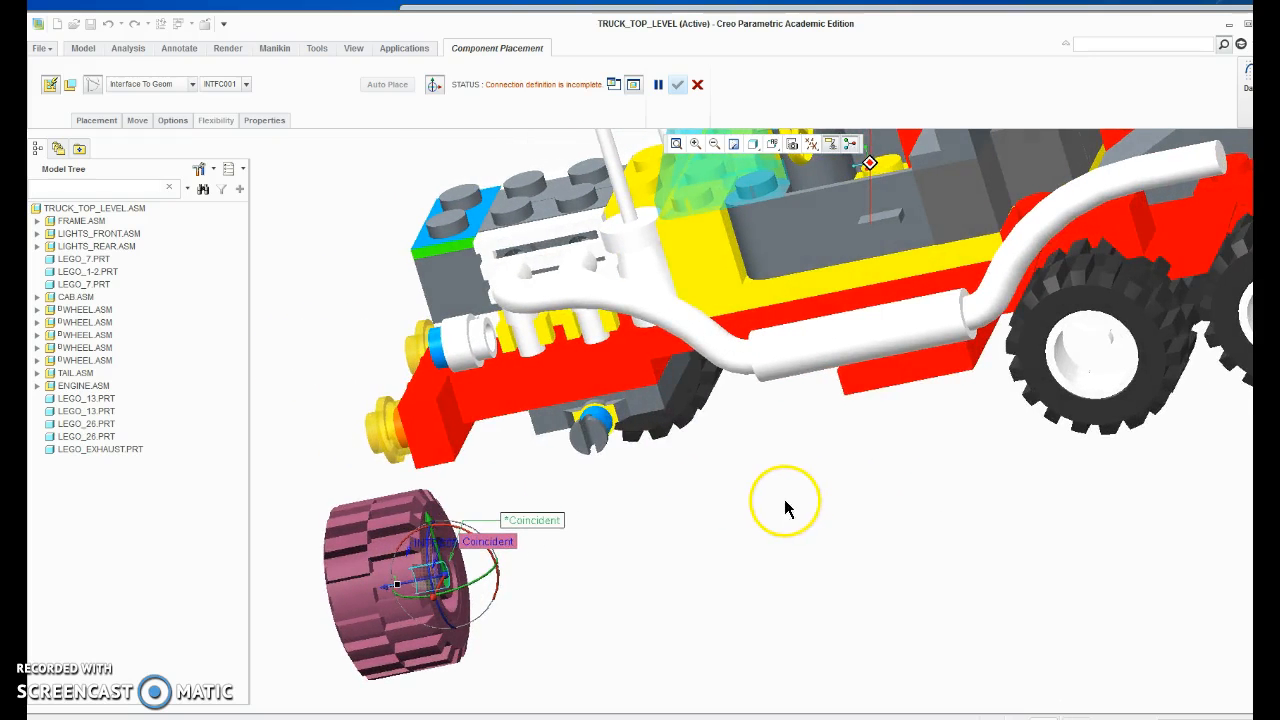
{"action": "left_click", "coordinate": [604, 421]}
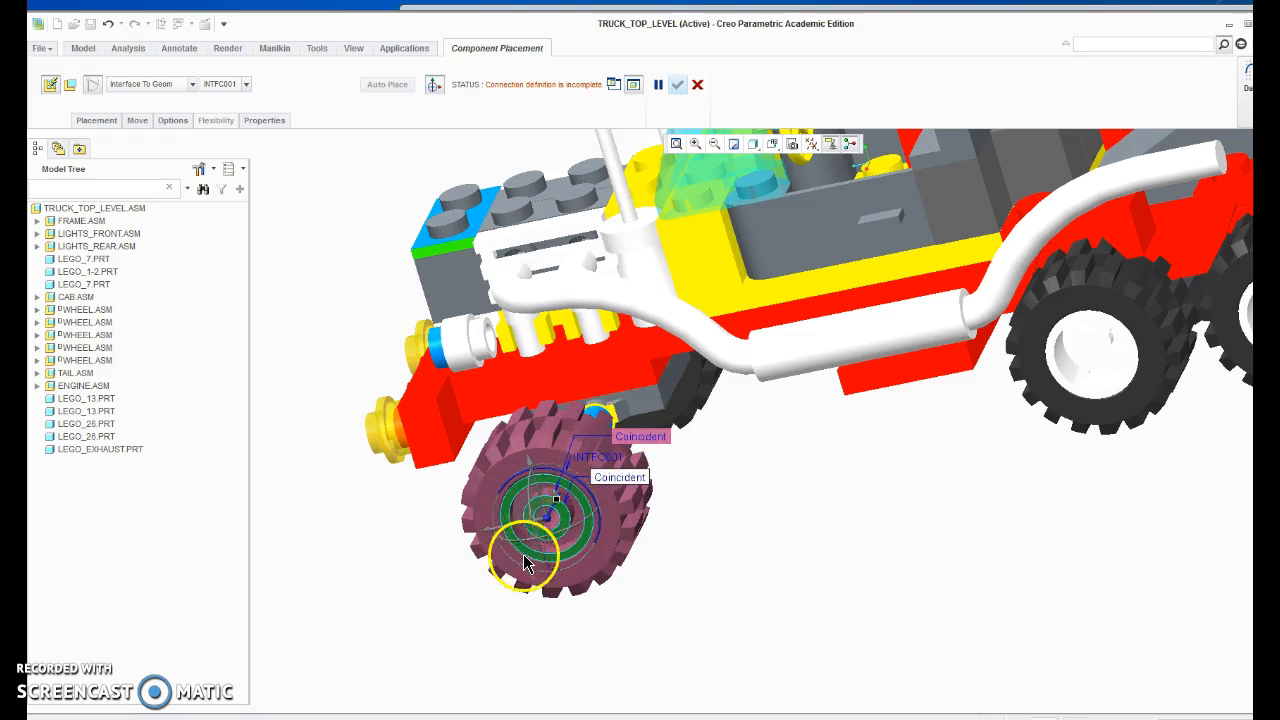
{"action": "left_click", "coordinate": [614, 418]}
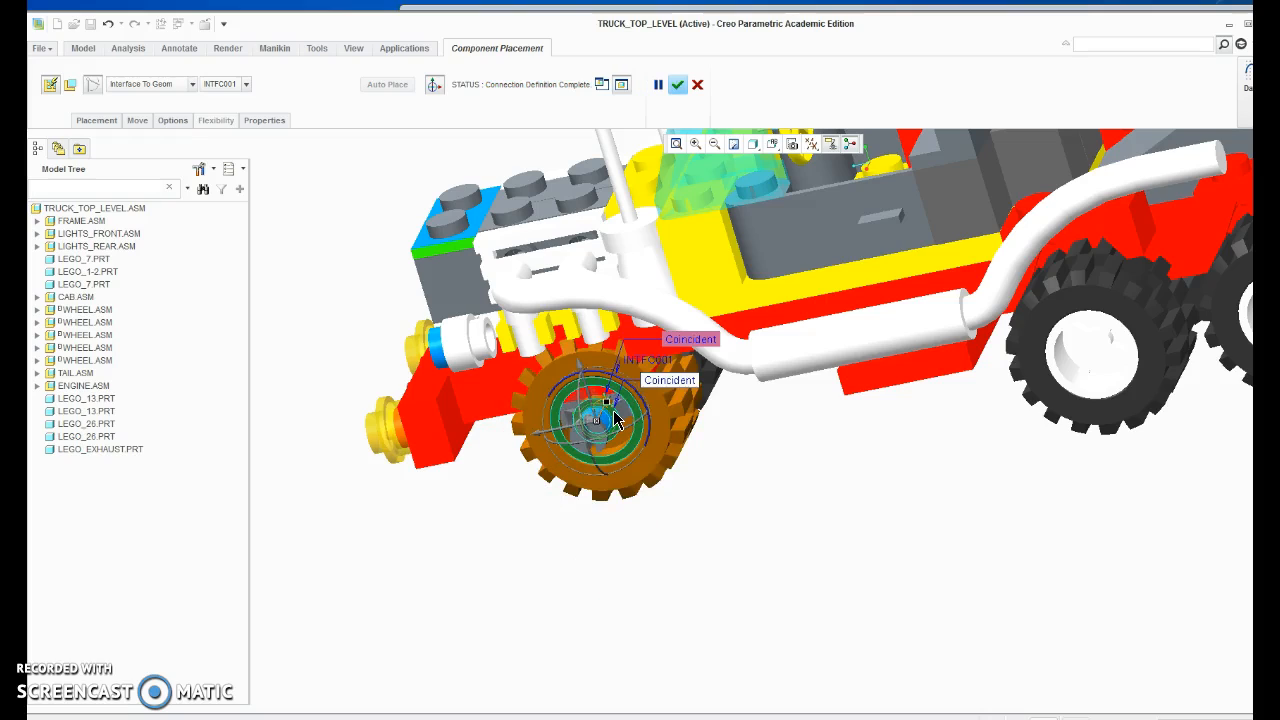
Flip the wheel's Translation constraint so the wheel faces outward, accept the placement and check the truck from several angles.
{"action": "middle_click_drag", "start_coordinate": [648, 515], "coordinate": [708, 402]}
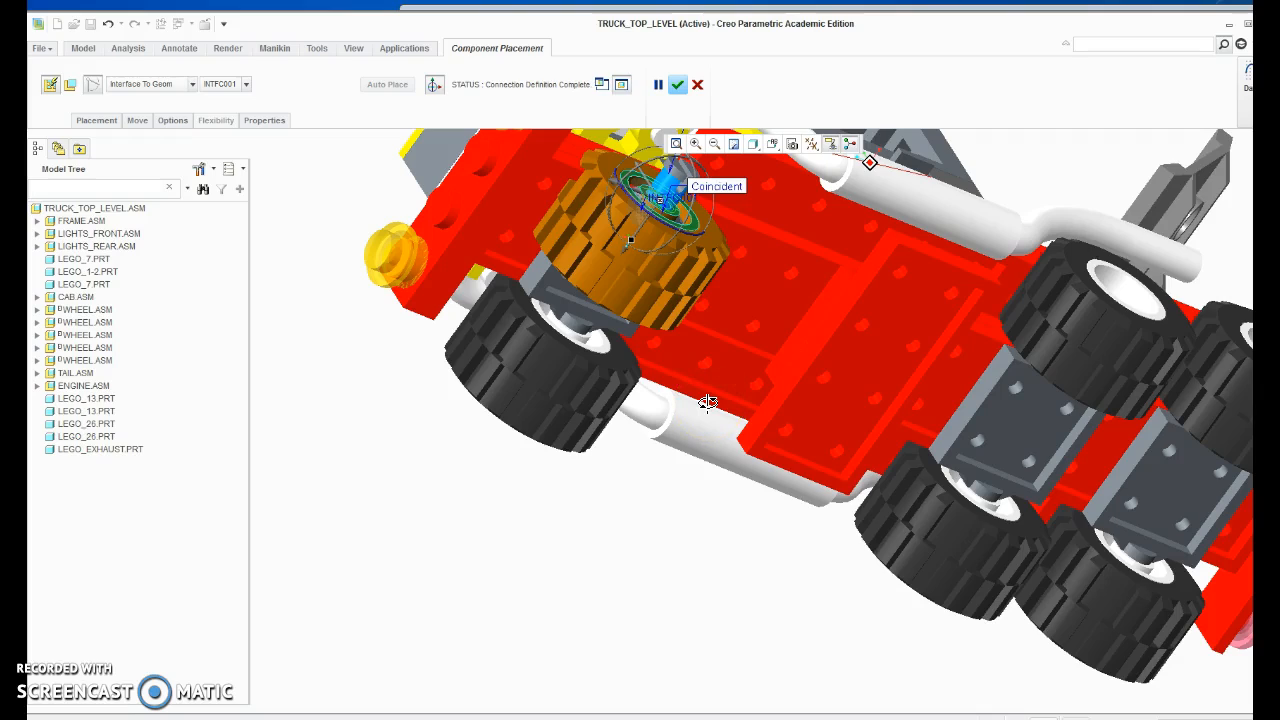
{"action": "middle_click_drag", "start_coordinate": [706, 404], "coordinate": [683, 481]}
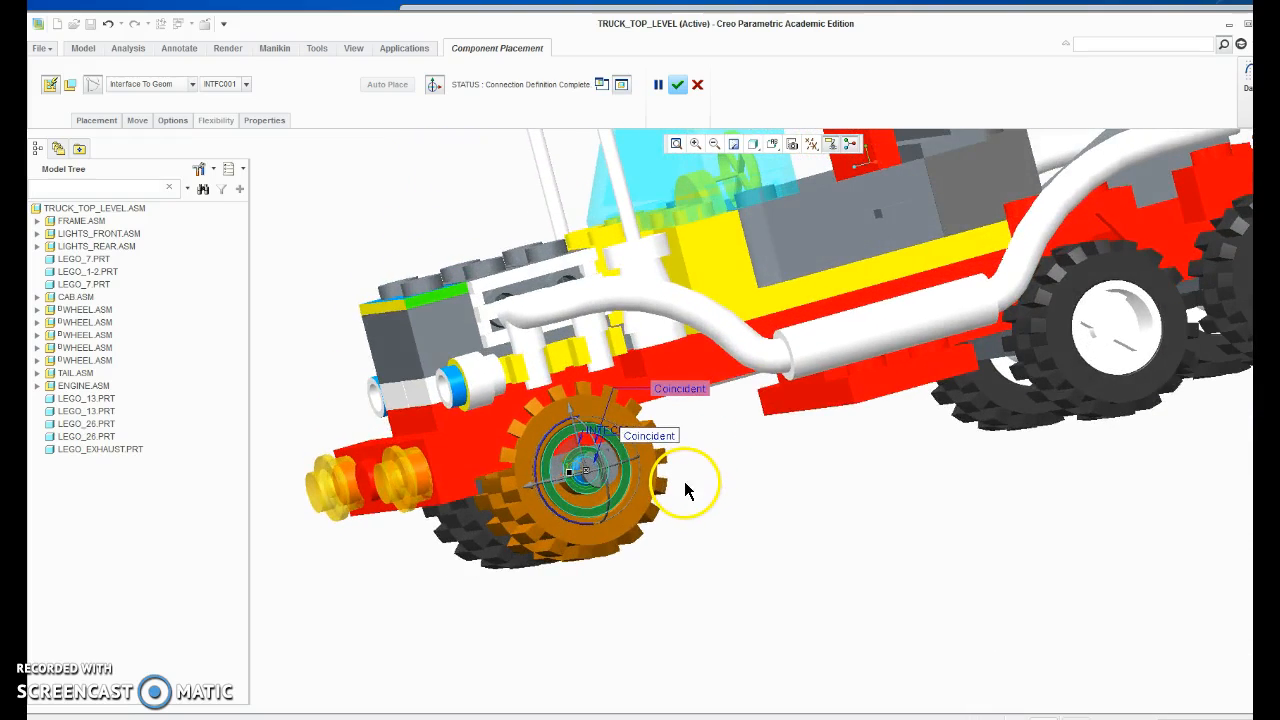
{"action": "left_click", "coordinate": [99, 120]}
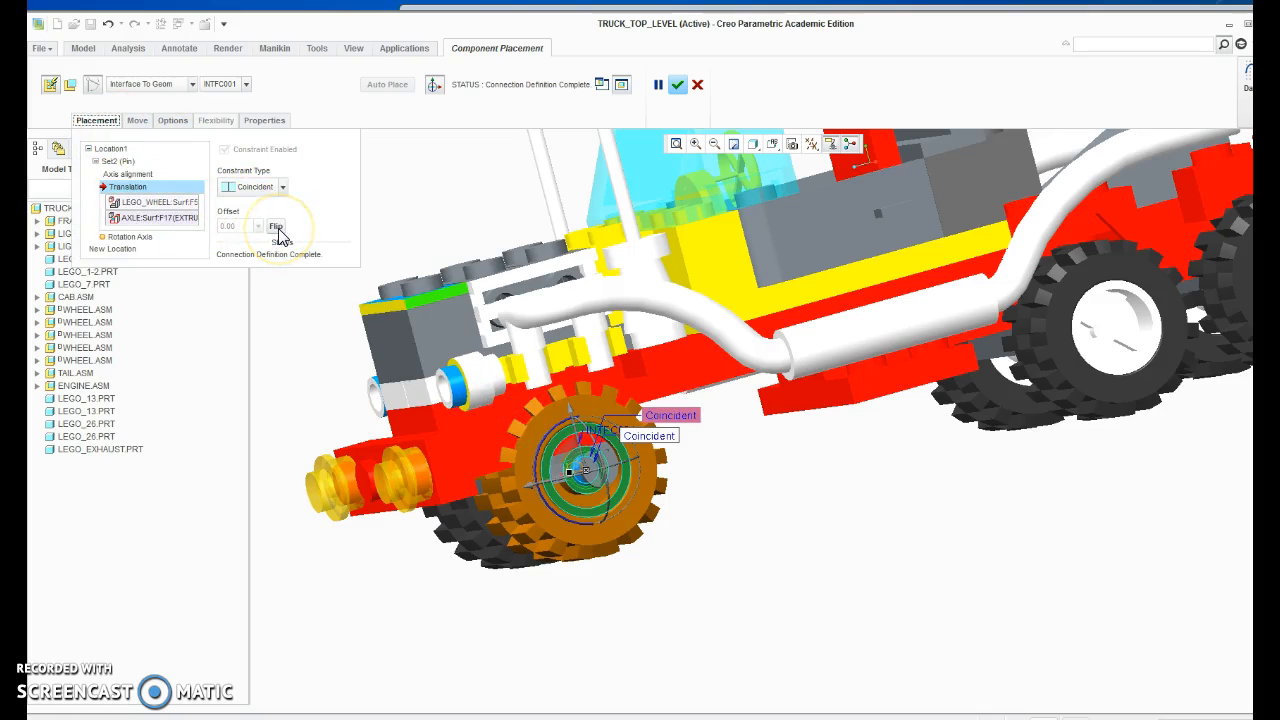
{"action": "left_click", "coordinate": [276, 227]}
{"action": "middle_click_drag", "start_coordinate": [617, 569], "coordinate": [649, 537]}
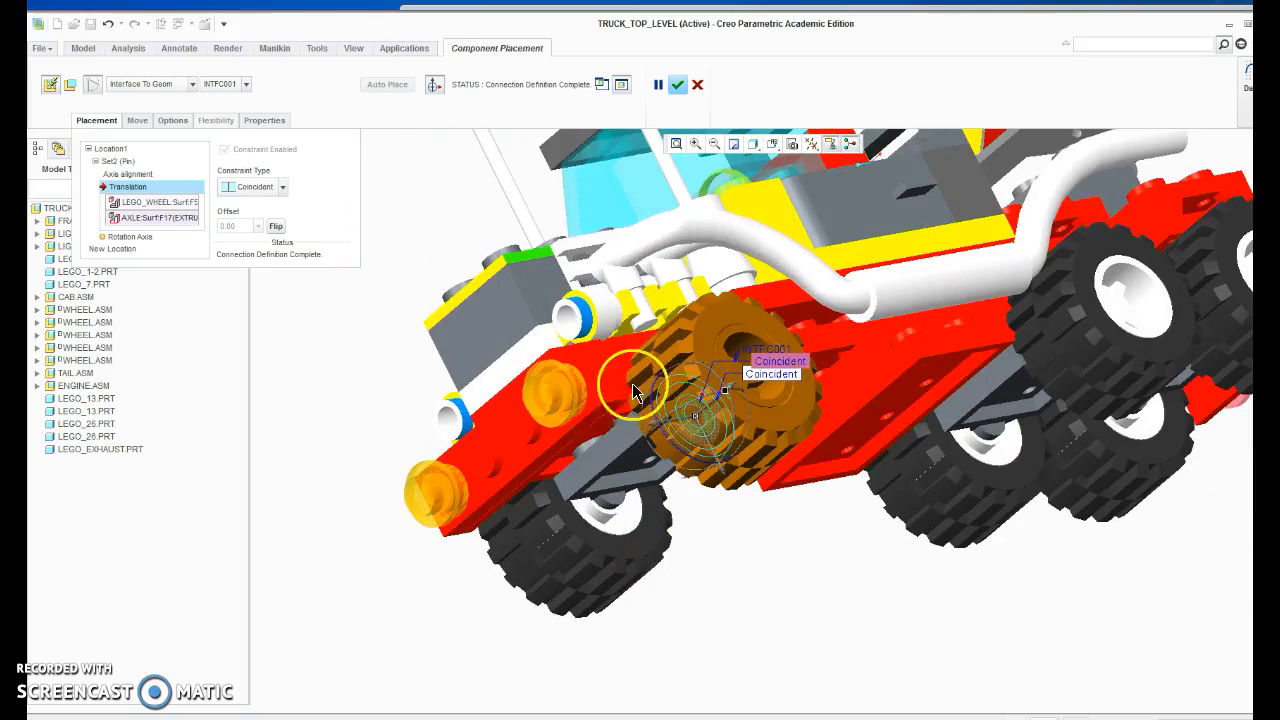
{"action": "left_click", "coordinate": [679, 86]}
{"action": "middle_click_drag", "start_coordinate": [886, 514], "coordinate": [738, 485]}
{"action": "scroll", "coordinate": [800, 525], "scroll_direction": "up", "scroll_amount": 8}
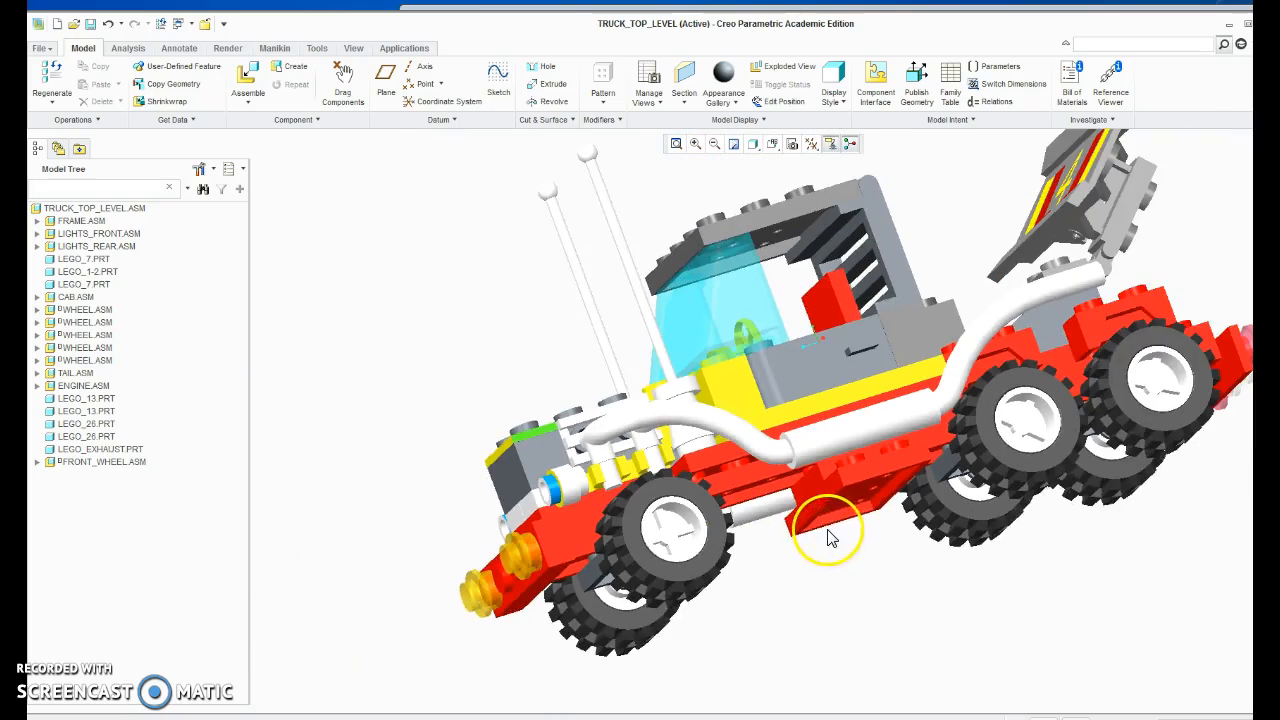
{"action": "middle_click_drag", "start_coordinate": [879, 501], "coordinate": [877, 506]}
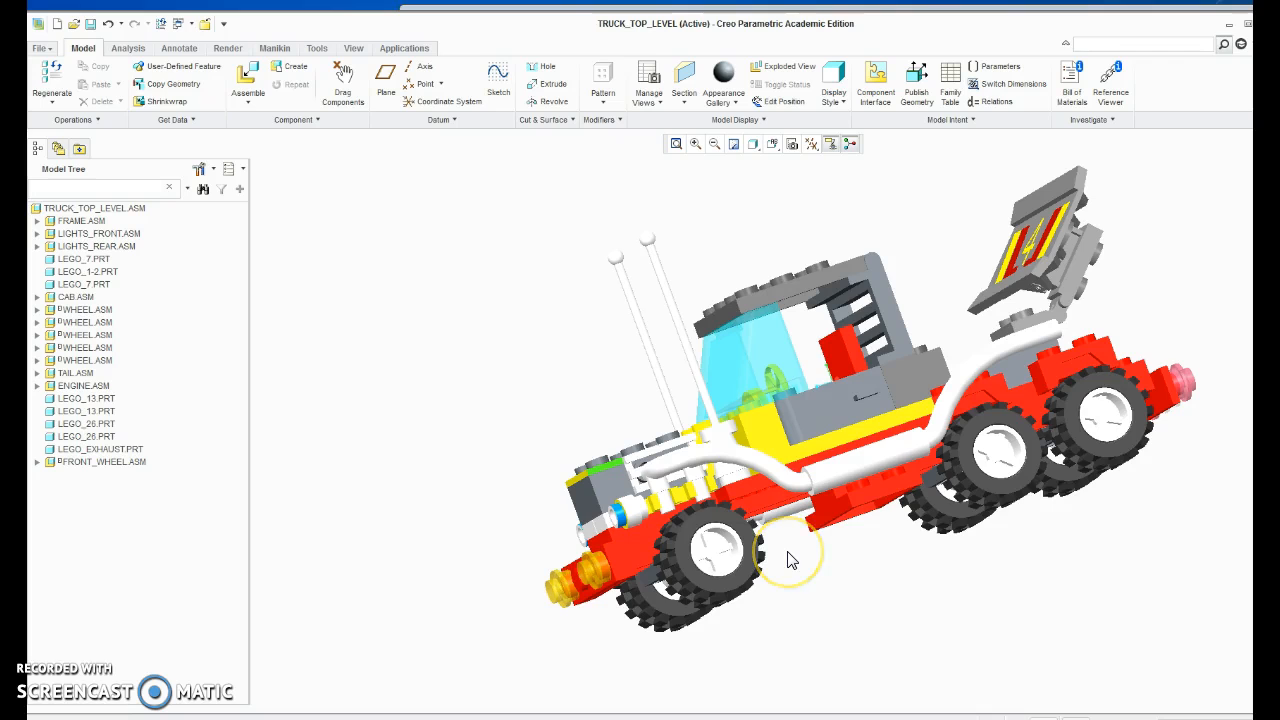
{"action": "left_click_drag", "start_coordinate": [742, 525], "coordinate": [705, 551], "text": "ctrl+alt"}
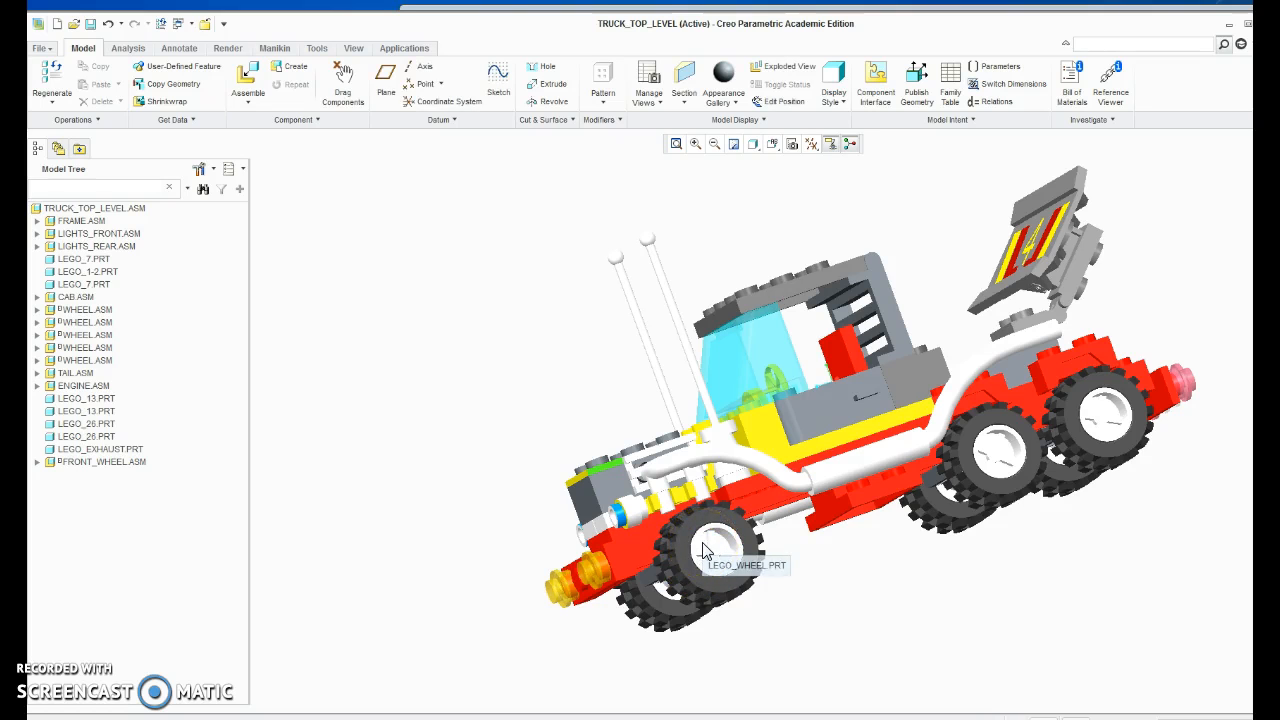
{"action": "middle_click_drag", "start_coordinate": [943, 386], "coordinate": [875, 430]}
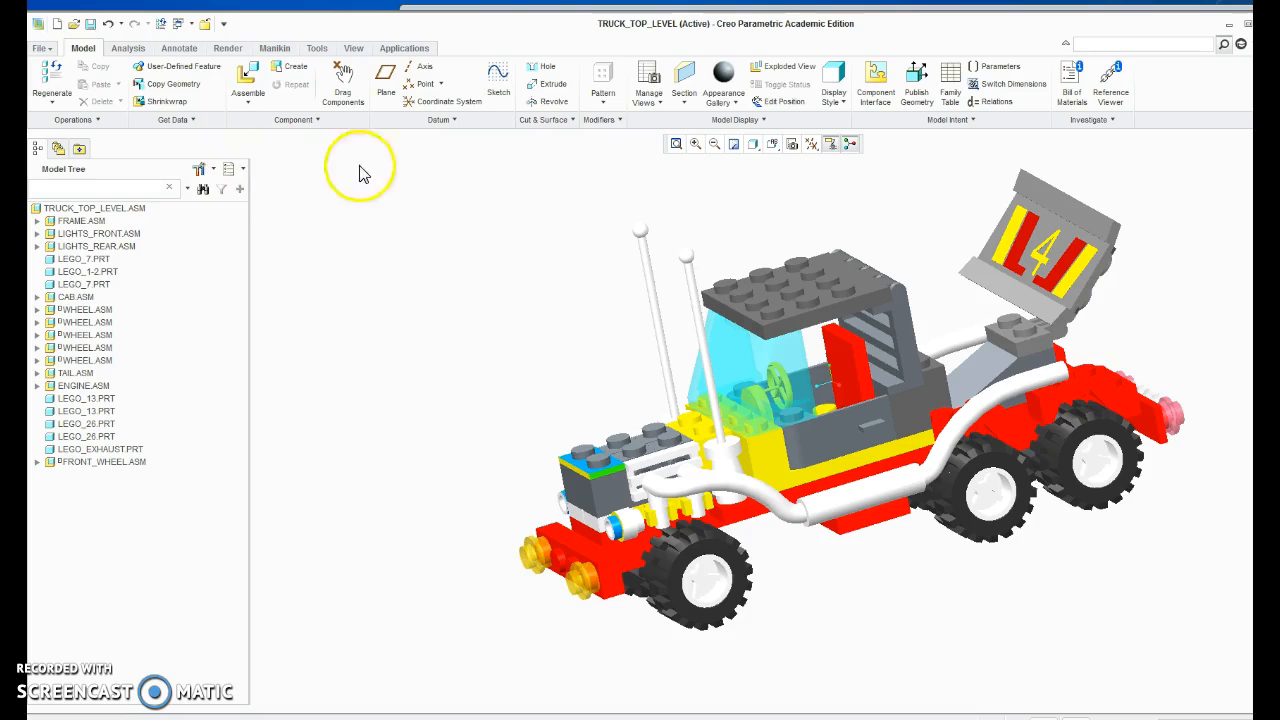
Switch to Adobe Acrobat Reader, review the Save a Copy instructions on page 18, and return to Creo Parametric.
{"action": "left_click", "coordinate": [222, 716]}
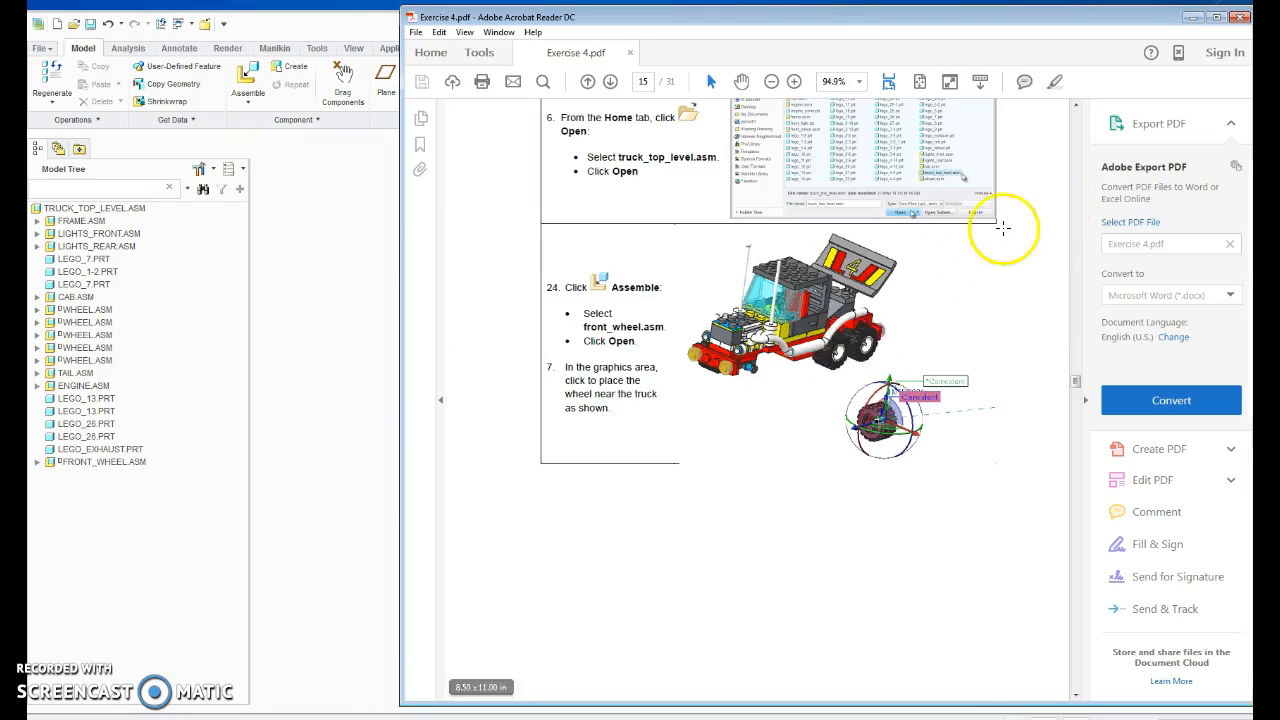
{"action": "scroll", "coordinate": [986, 229], "scroll_direction": "down", "scroll_amount": 3}
{"action": "left_click_drag", "start_coordinate": [1075, 390], "coordinate": [1090, 442]}
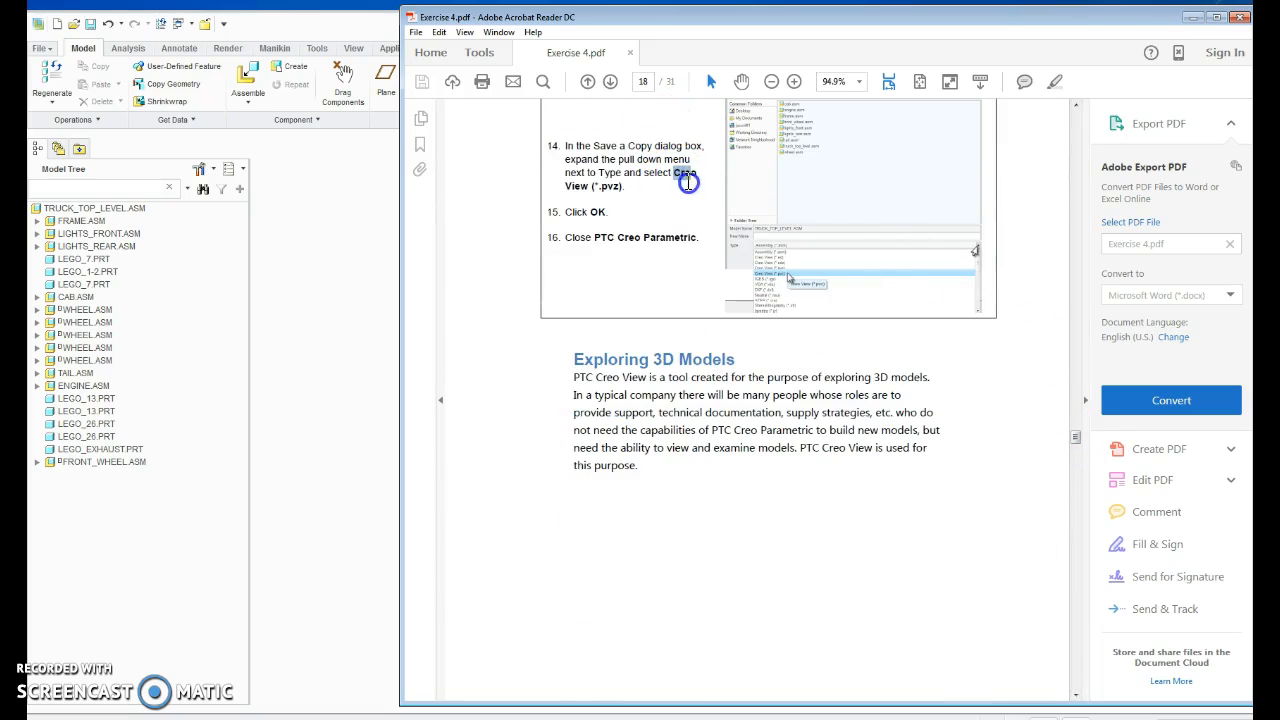
{"action": "left_click_drag", "start_coordinate": [688, 182], "coordinate": [697, 204]}
{"action": "left_click", "coordinate": [343, 265]}
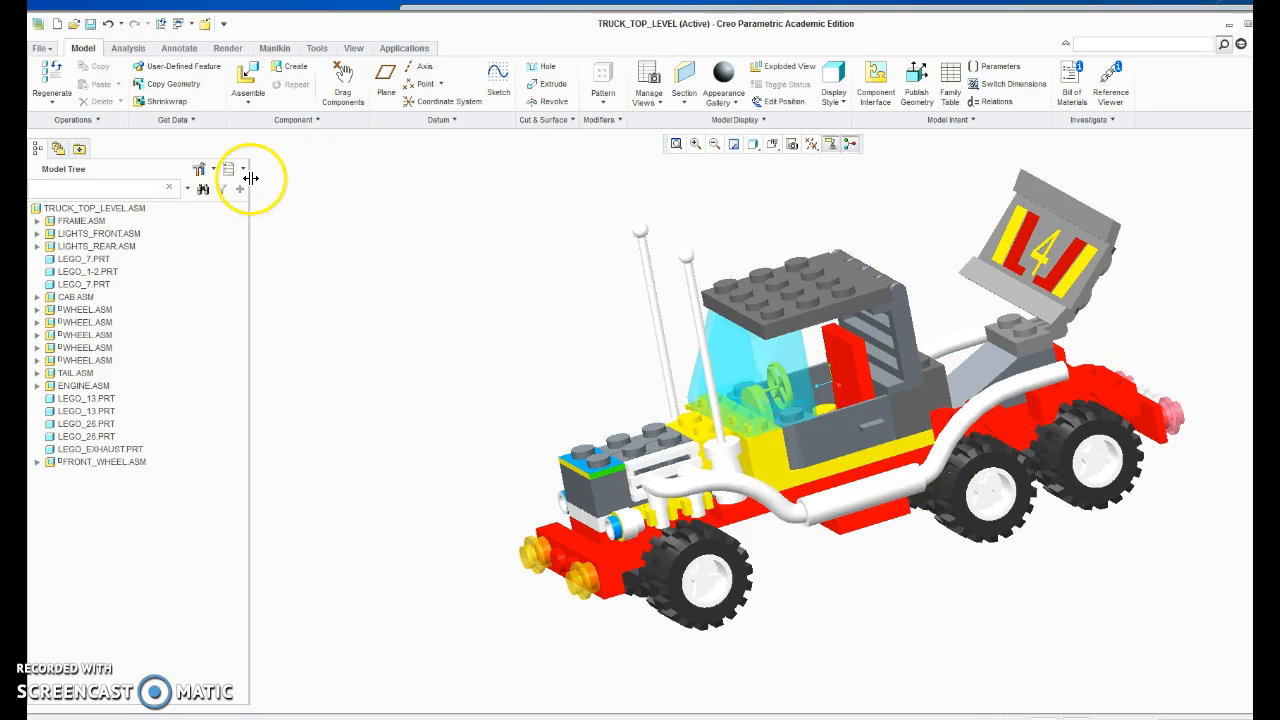
Save a copy of the truck assembly as truck_top_level3 in Creo View (*.pvz) format.
{"action": "left_click", "coordinate": [40, 47]}
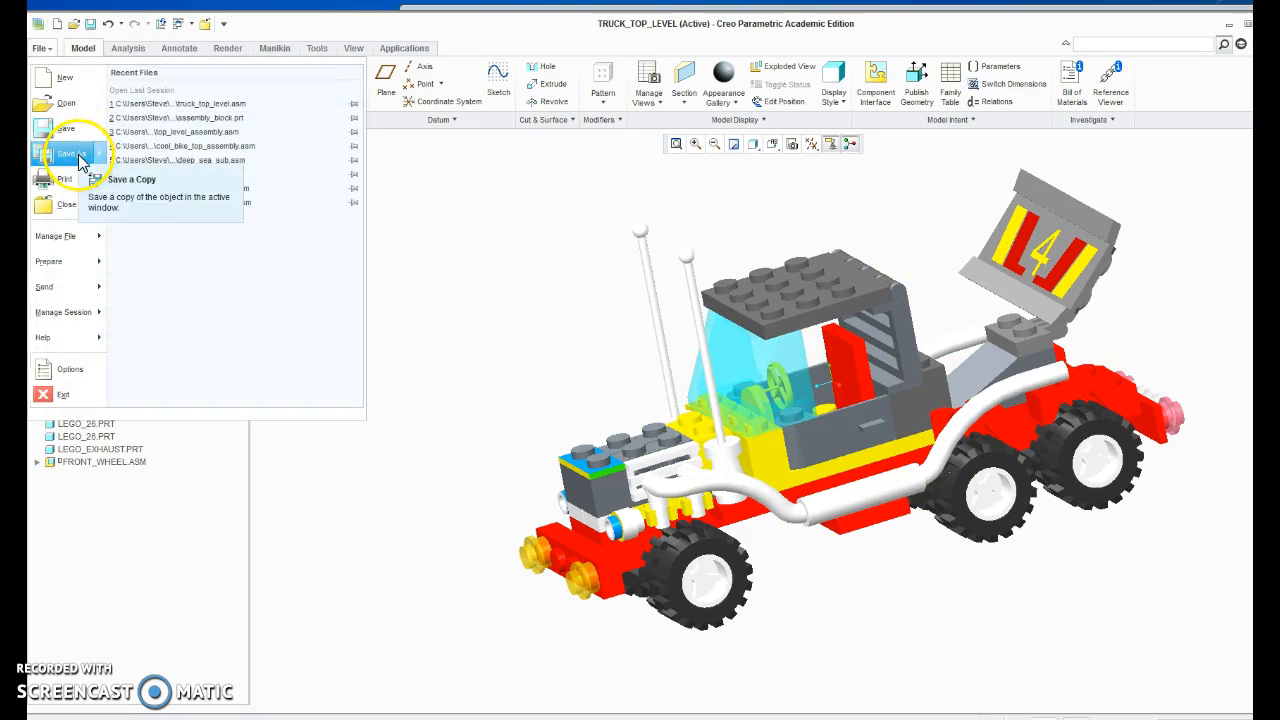
{"action": "mouse_move", "coordinate": [82, 163]}
{"action": "left_click", "coordinate": [130, 105]}
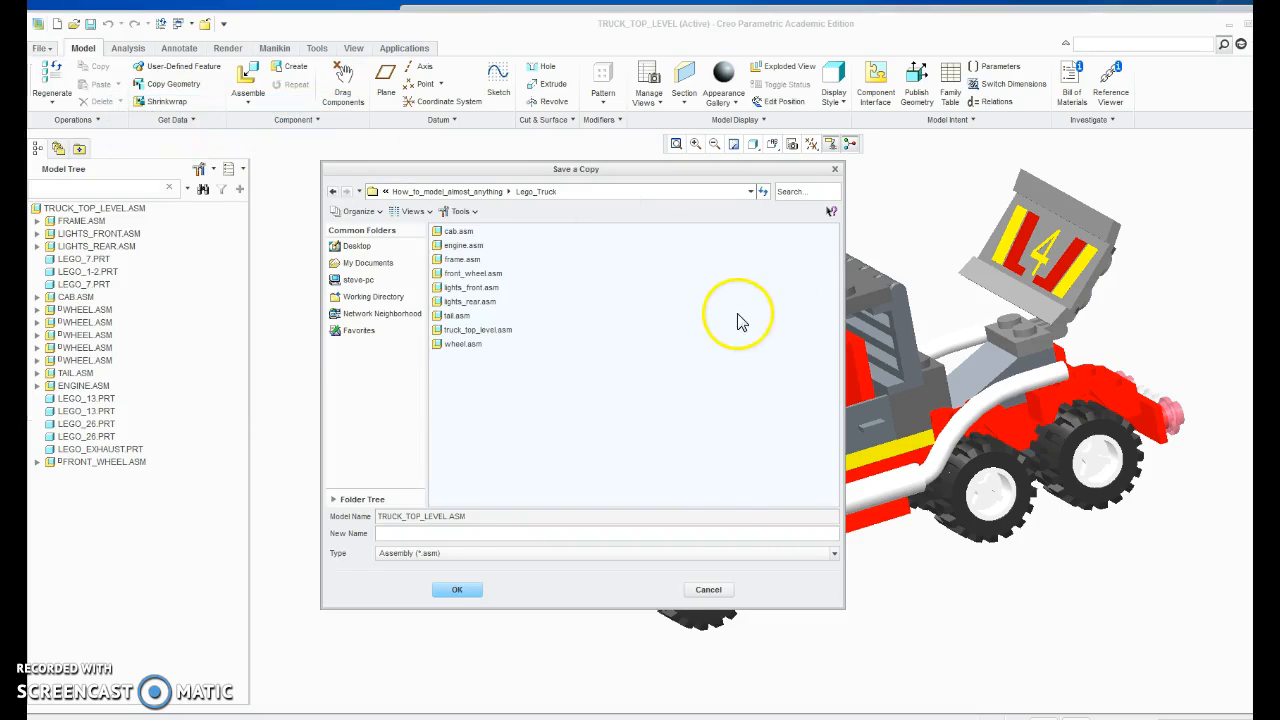
{"action": "left_click", "coordinate": [440, 553]}
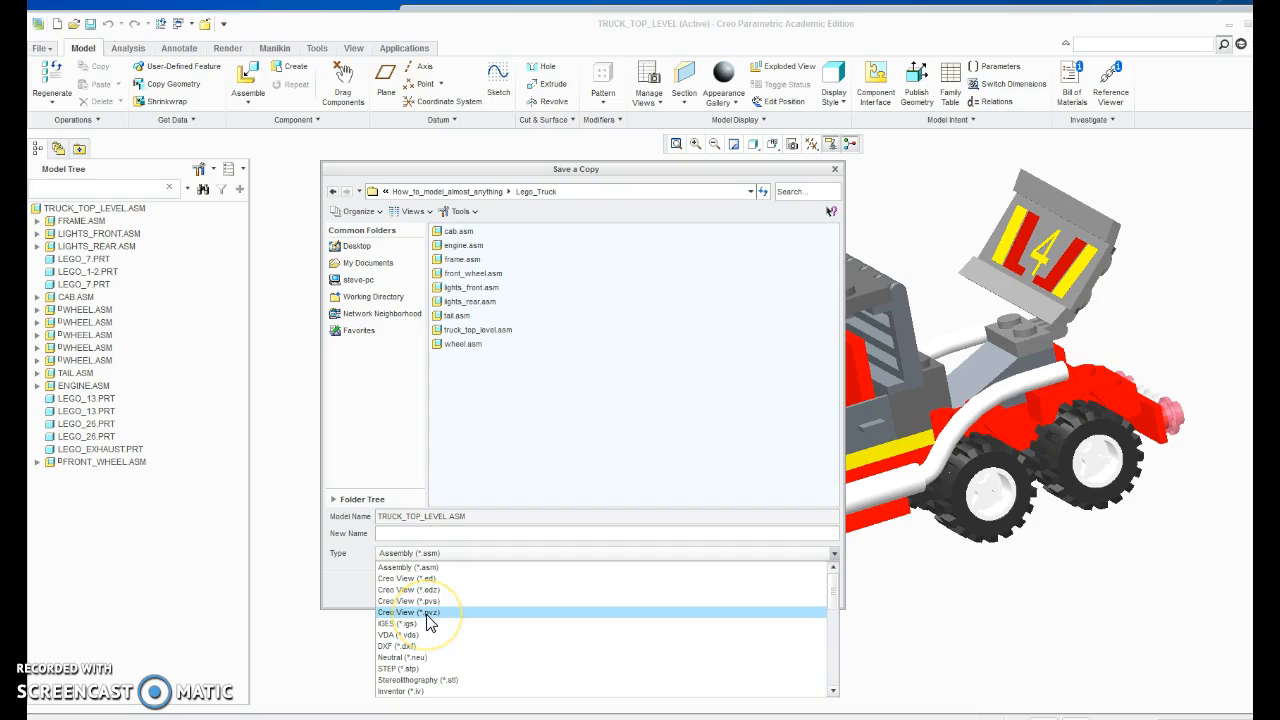
{"action": "left_click", "coordinate": [428, 613]}
{"action": "left_click", "coordinate": [457, 587]}
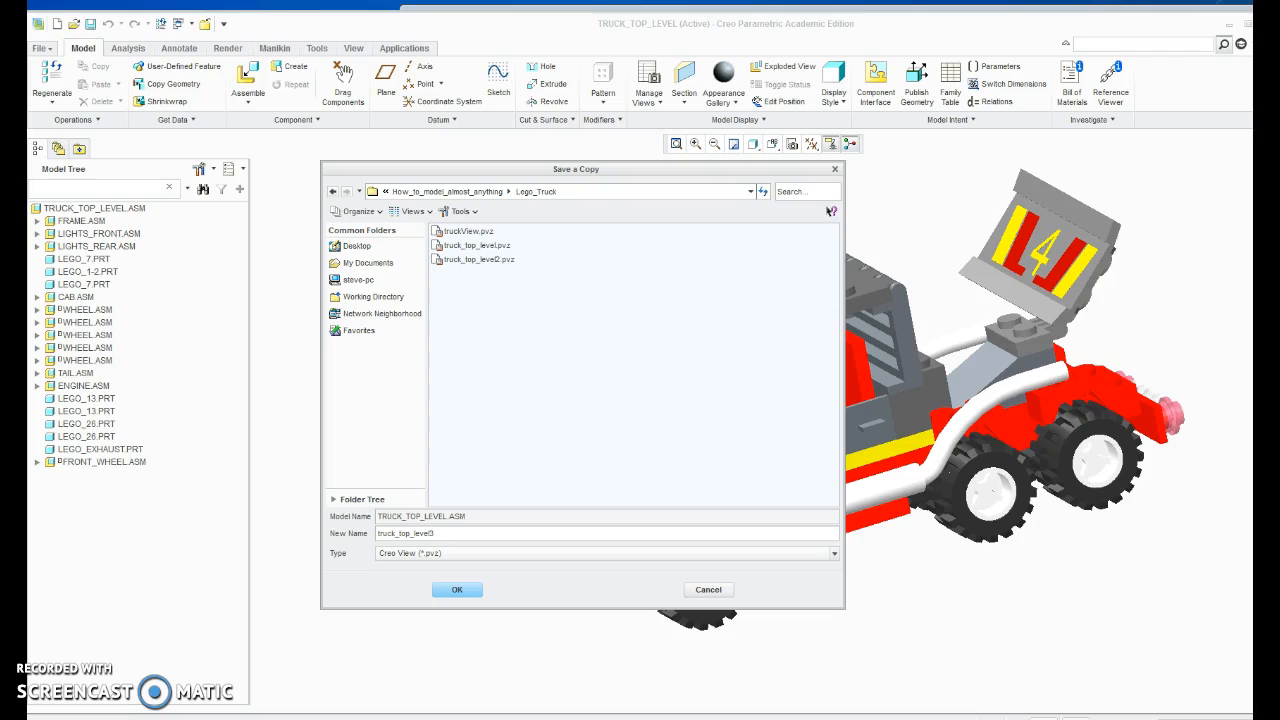
{"action": "left_click", "coordinate": [457, 590]}
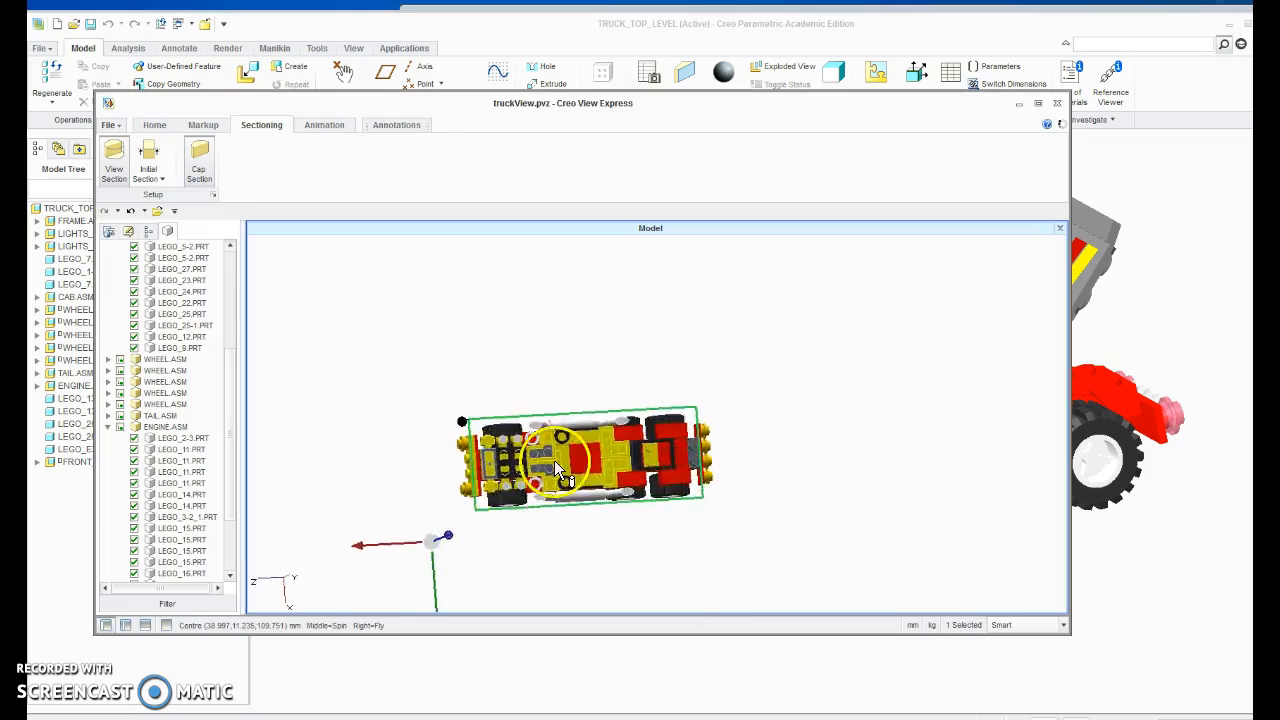
In Creo View Express, open truck_top_level3.pvz and display the entire TRUCK_TOP_LEVEL.ASM assembly.
{"action": "left_click", "coordinate": [114, 124]}
{"action": "left_click", "coordinate": [126, 151]}
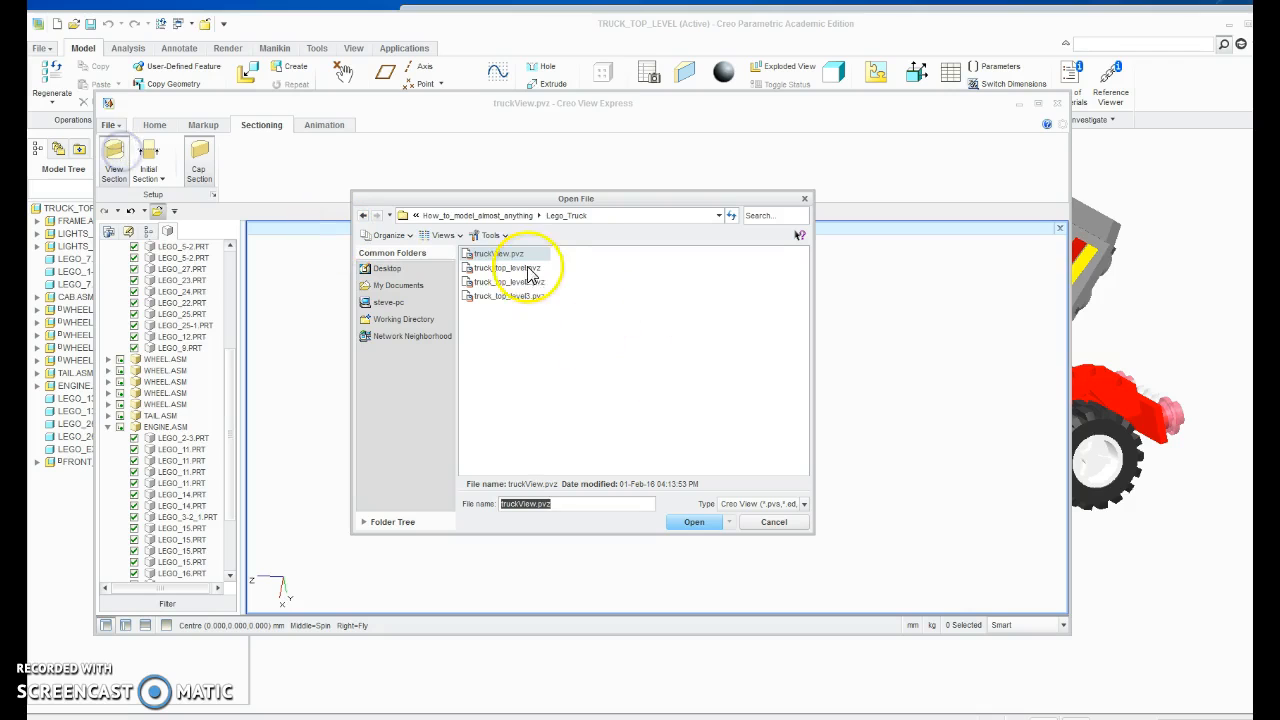
{"action": "left_click", "coordinate": [516, 296]}
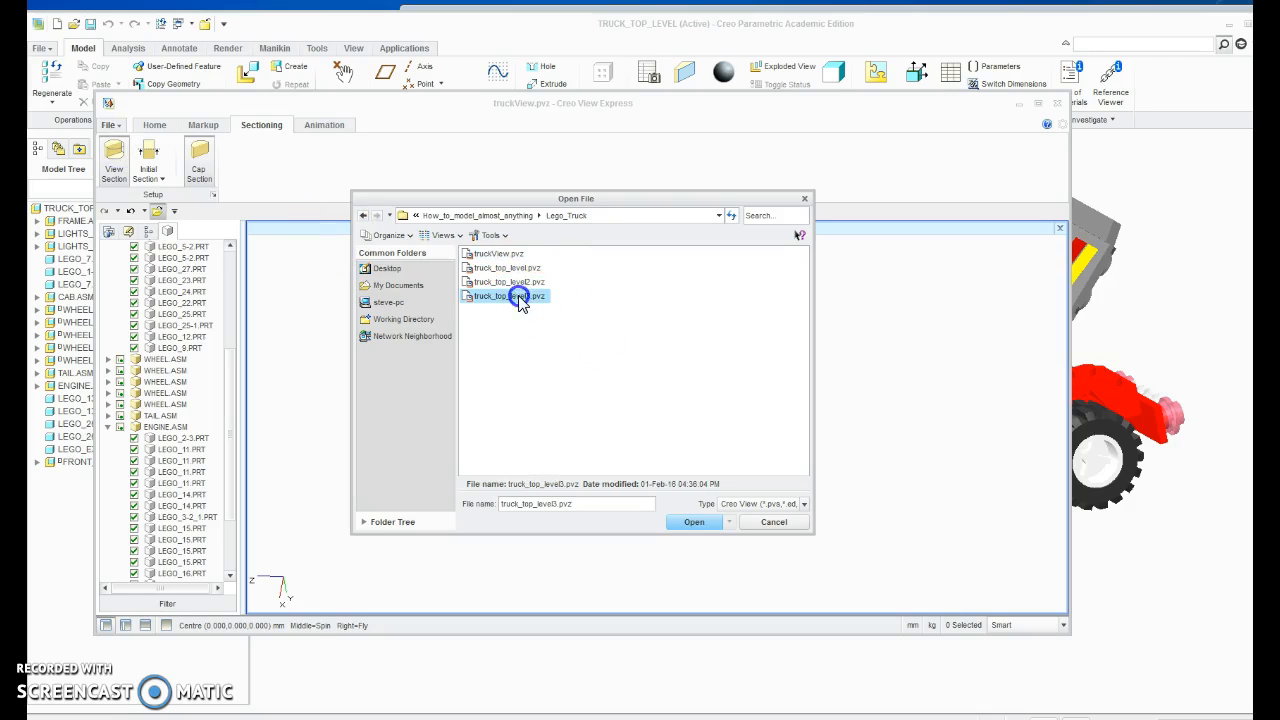
{"action": "left_click", "coordinate": [694, 521]}
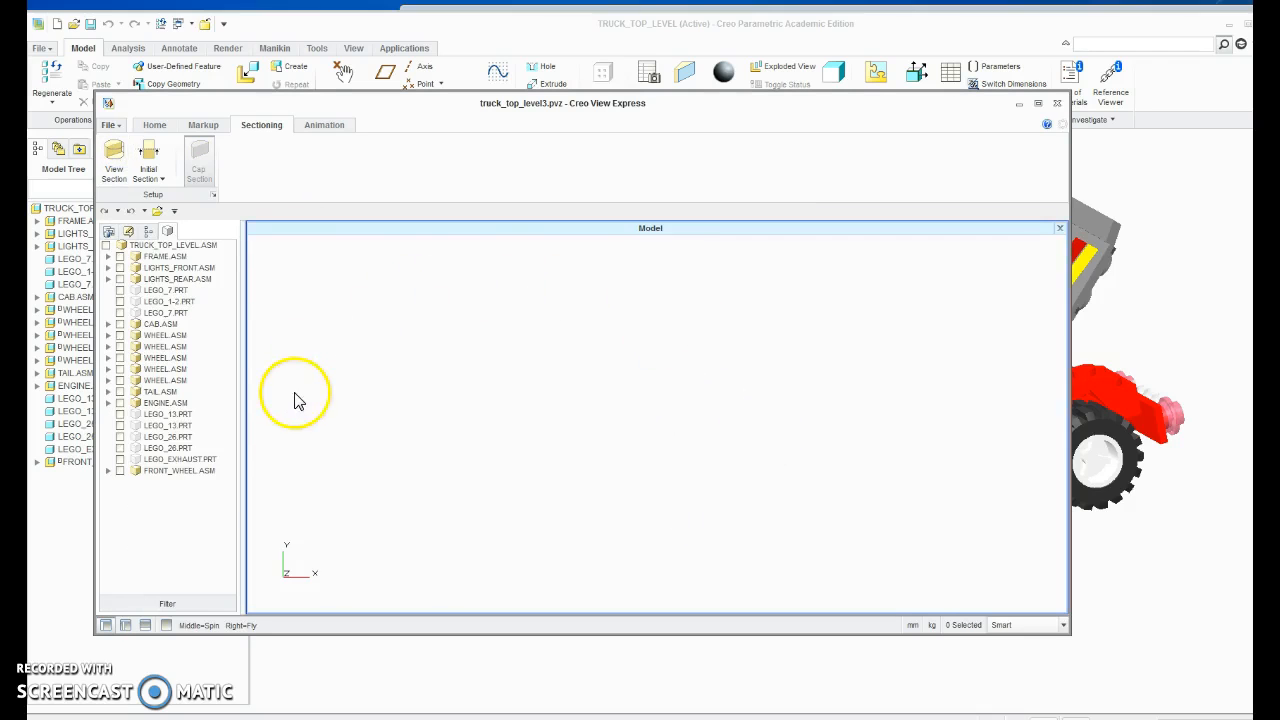
{"action": "left_click", "coordinate": [108, 246]}
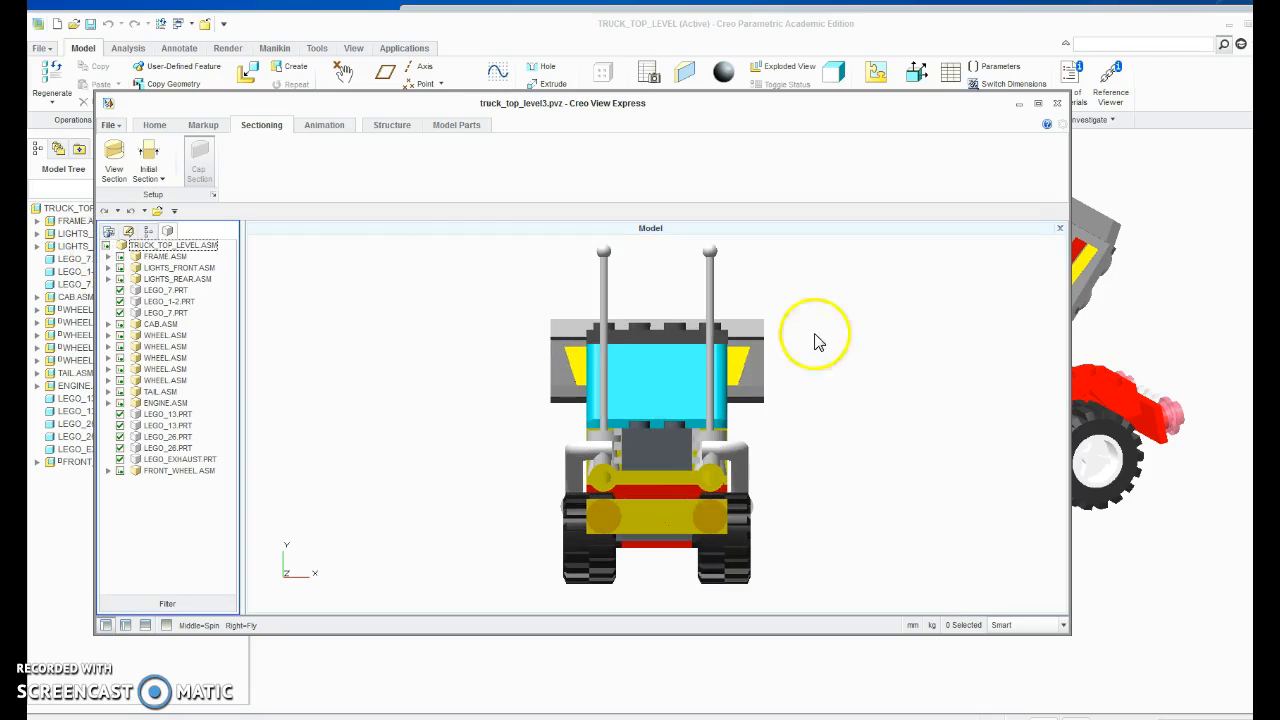
View the truck from both sides, and hide the exhaust part and the front wheel assembly.
{"action": "middle_click_drag", "start_coordinate": [873, 485], "coordinate": [667, 452]}
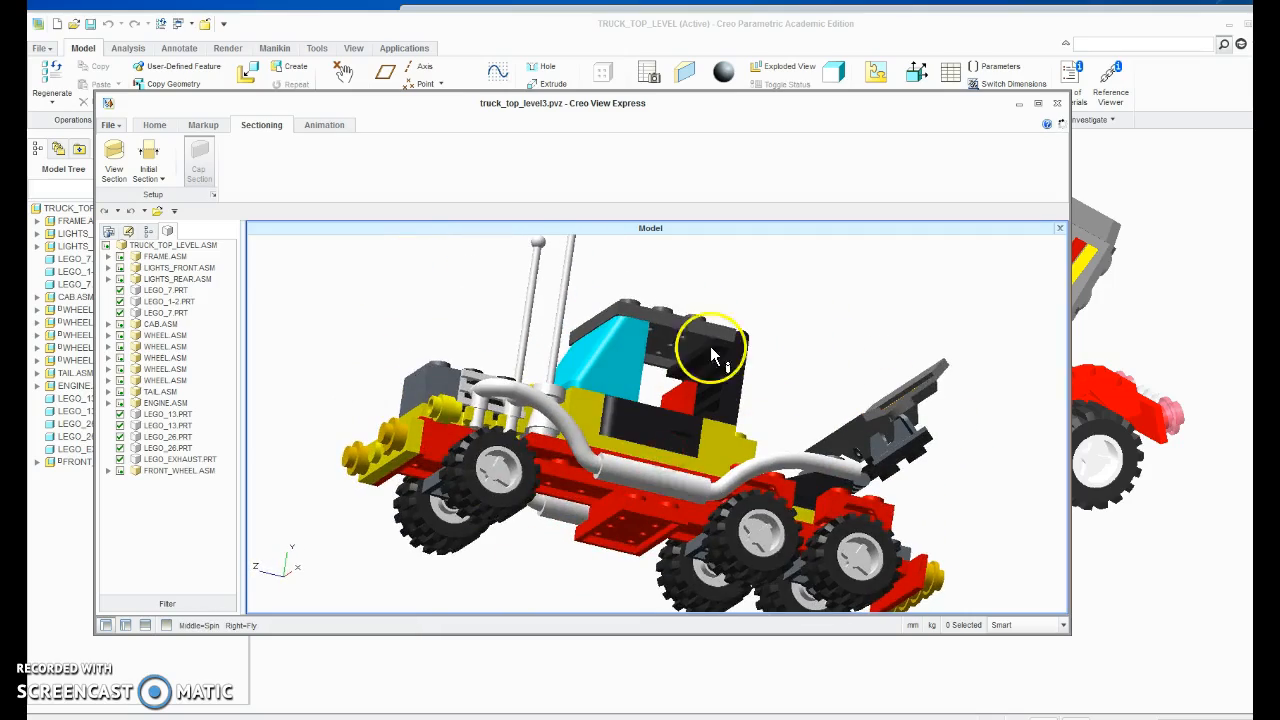
{"action": "middle_click_drag", "start_coordinate": [624, 377], "coordinate": [888, 424]}
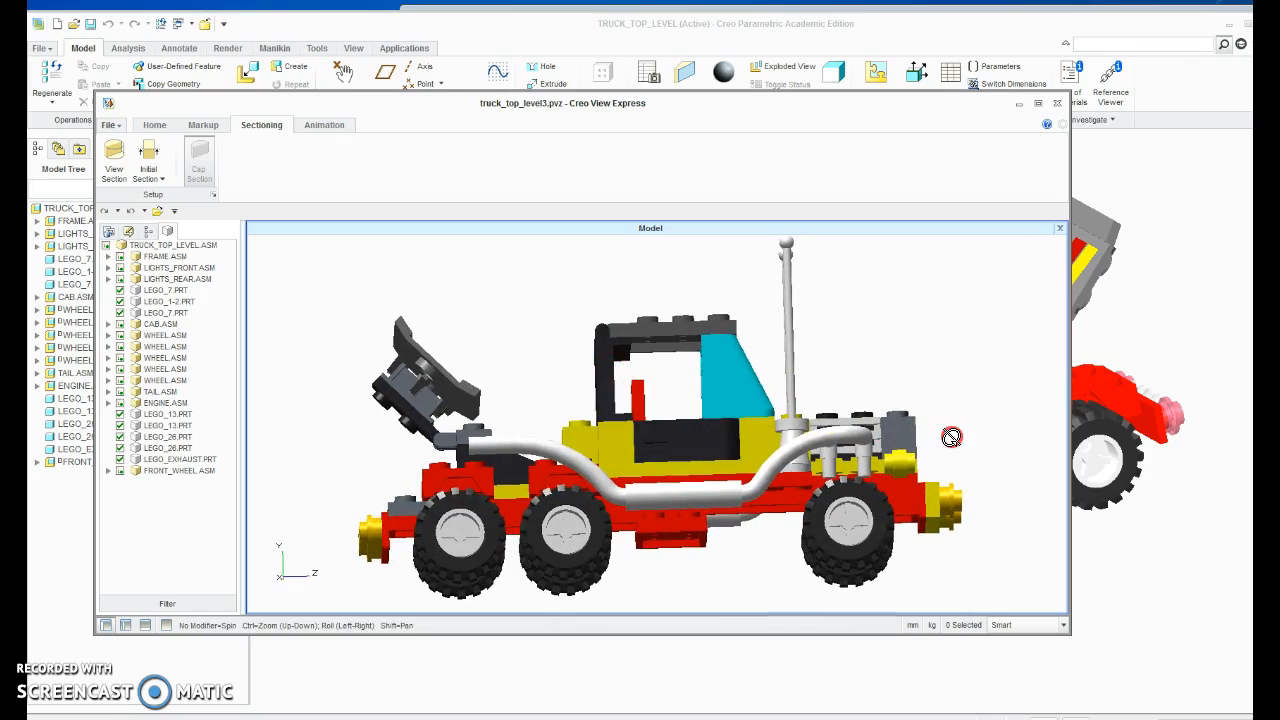
{"action": "mouse_move", "coordinate": [530, 425]}
{"action": "middle_mouse_down"}
{"action": "mouse_move", "coordinate": [543, 409]}
{"action": "mouse_move", "coordinate": [800, 466]}
{"action": "mouse_move", "coordinate": [780, 531]}
{"action": "mouse_move", "coordinate": [490, 422]}
{"action": "mouse_move", "coordinate": [424, 348]}
{"action": "middle_mouse_up"}
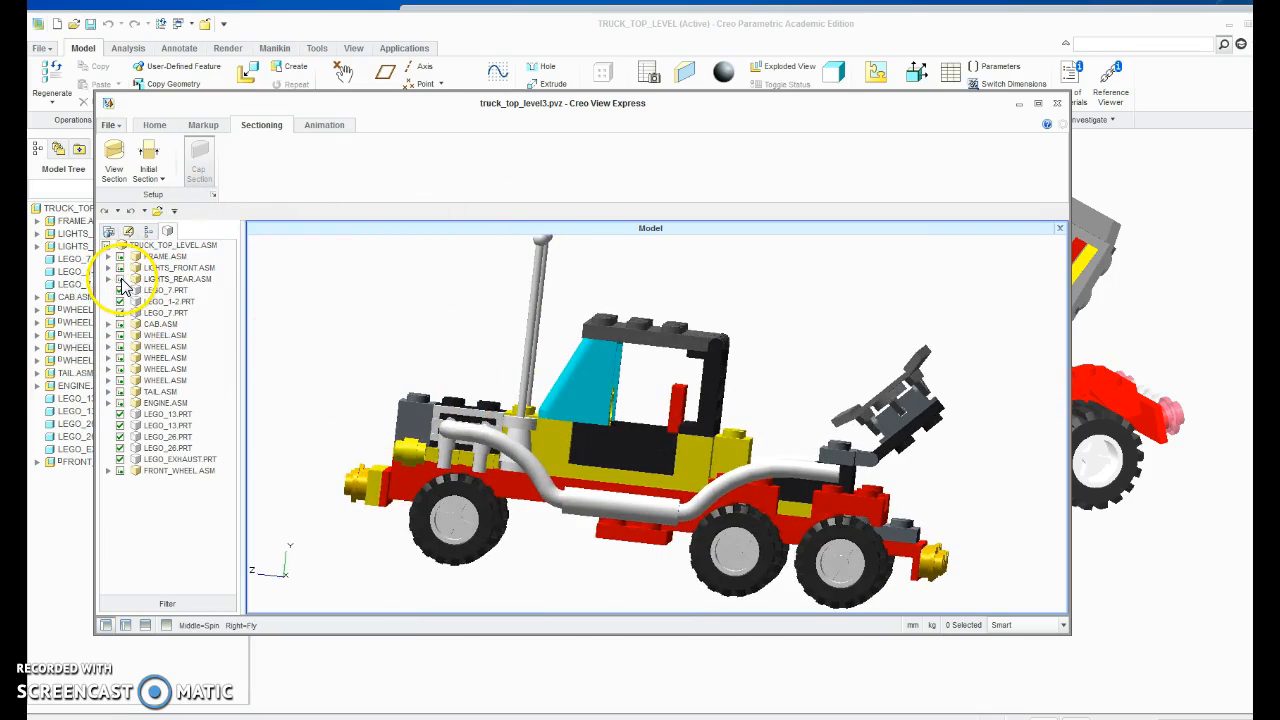
{"action": "left_click", "coordinate": [120, 460]}
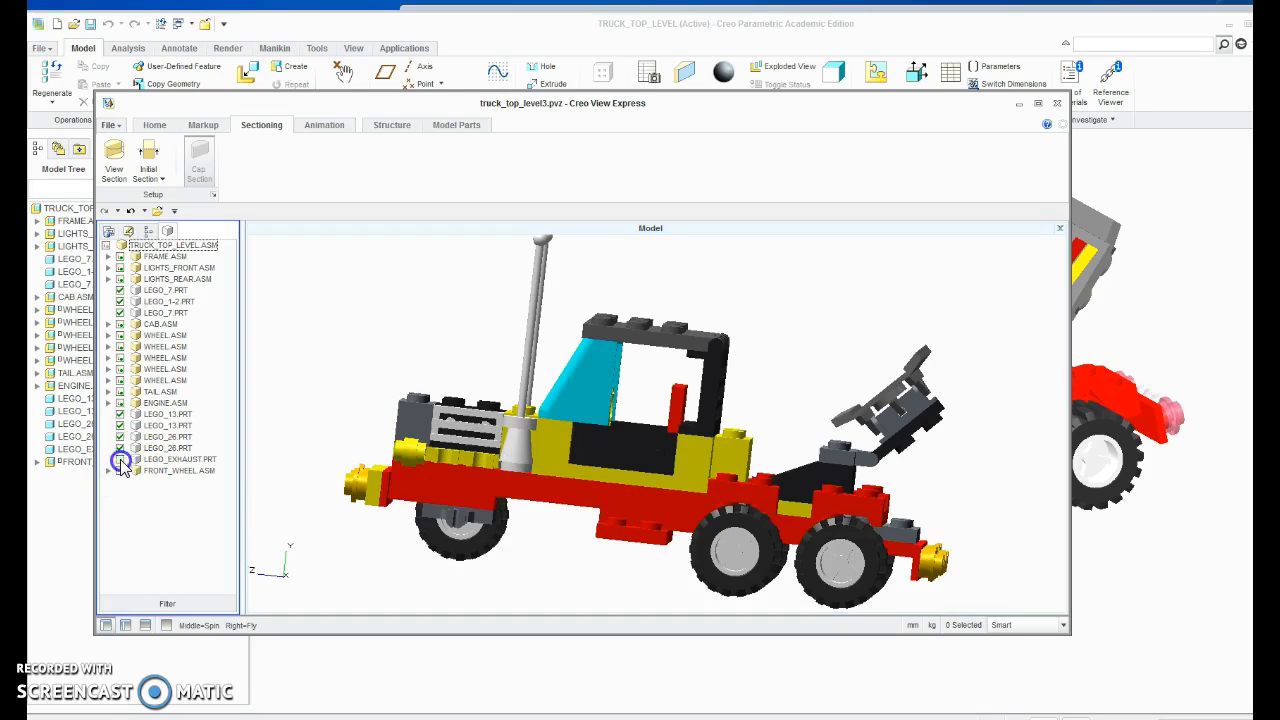
Hide the cab, engine, four wheel assemblies, one LEGO_13 and one LEGO_26 part, and redisplay the entire TRUCK_TOP_LEVEL.ASM assembly.
{"action": "left_click", "coordinate": [120, 404]}
{"action": "left_click", "coordinate": [120, 380]}
{"action": "left_click", "coordinate": [120, 359]}
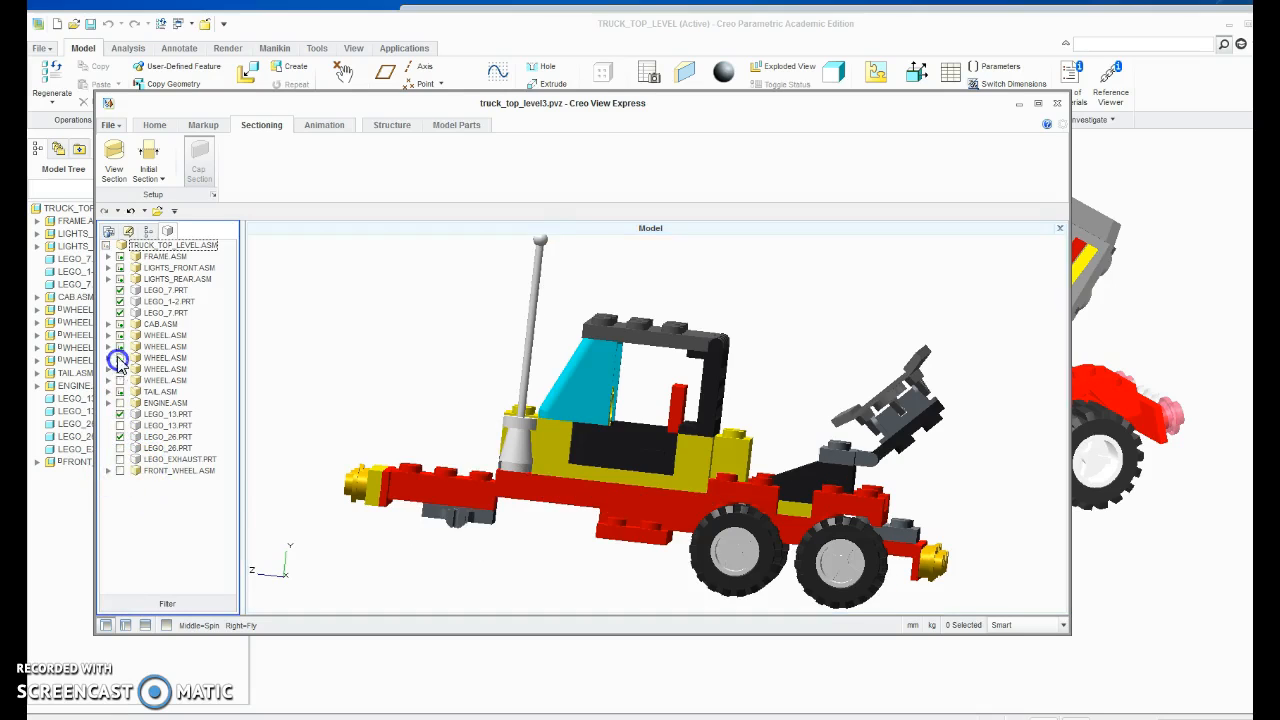
{"action": "left_click", "coordinate": [120, 347]}
{"action": "left_click", "coordinate": [120, 326]}
{"action": "middle_click_drag", "start_coordinate": [566, 380], "coordinate": [598, 398]}
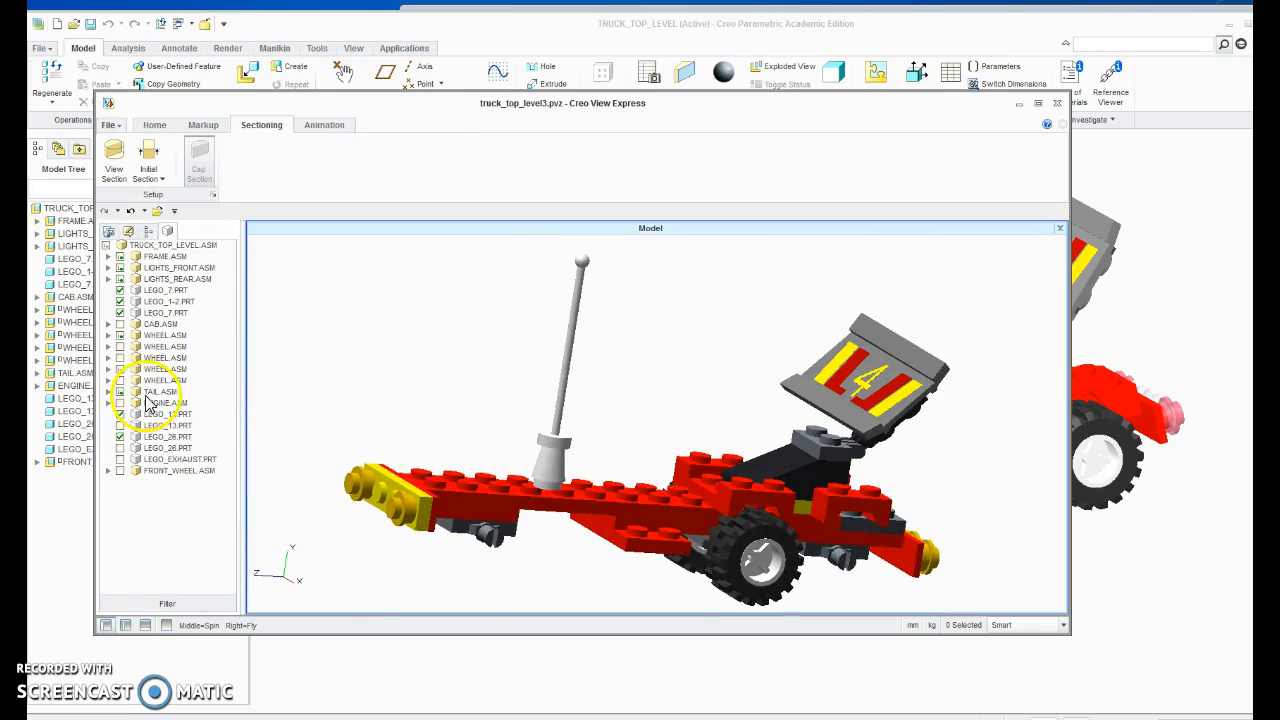
{"action": "left_click", "coordinate": [106, 250]}
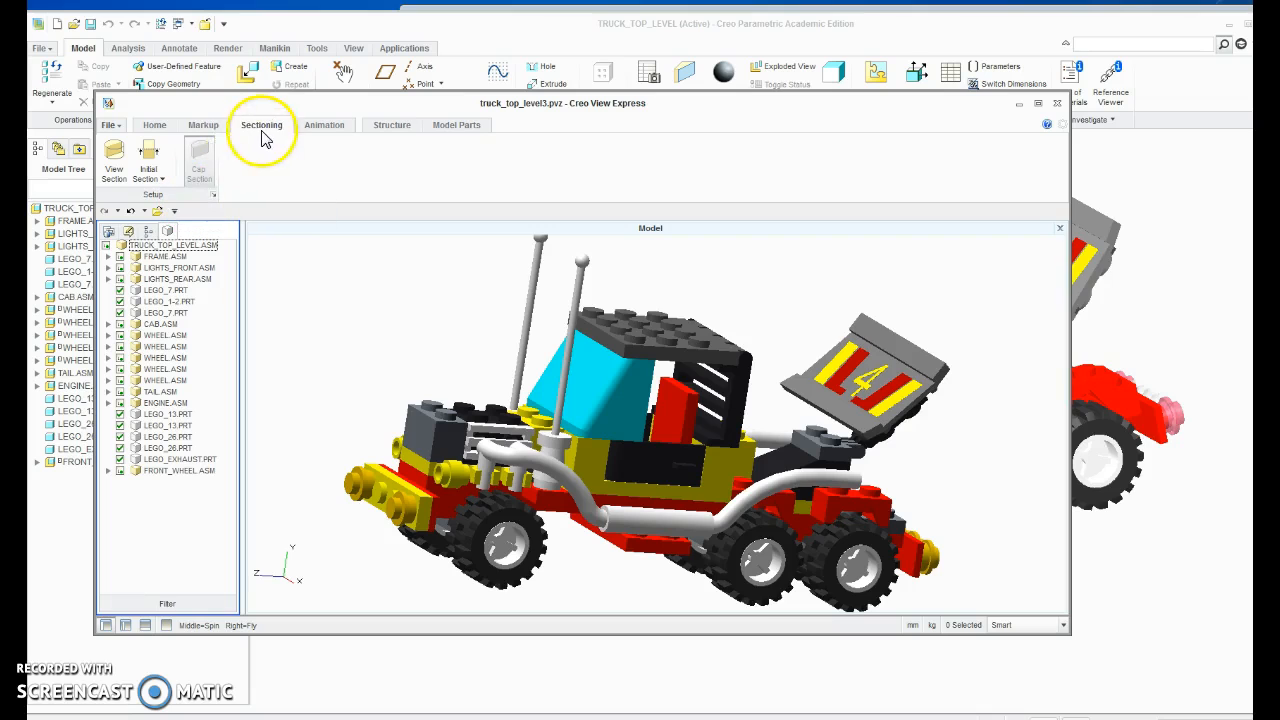
In Translation Mode, move the windshield forward off the cab and lift the roof upward.
{"action": "left_click", "coordinate": [156, 126]}
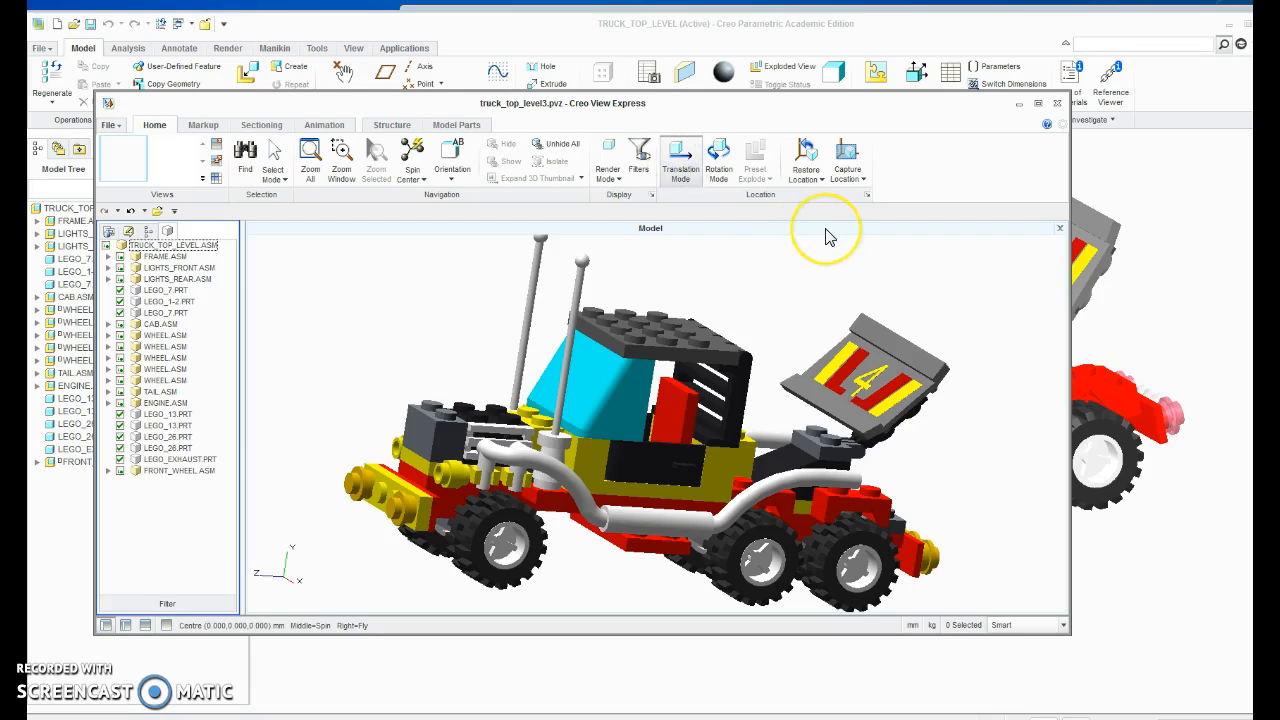
{"action": "left_click", "coordinate": [610, 375]}
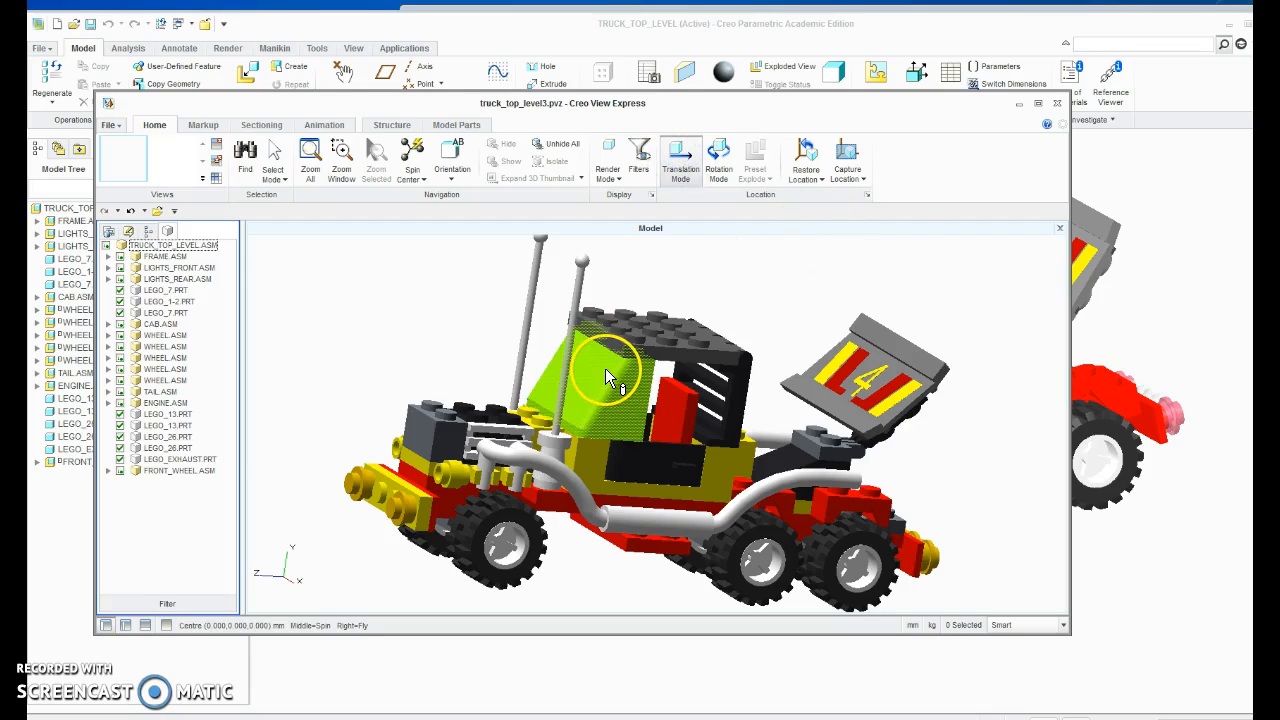
{"action": "left_click", "coordinate": [600, 372]}
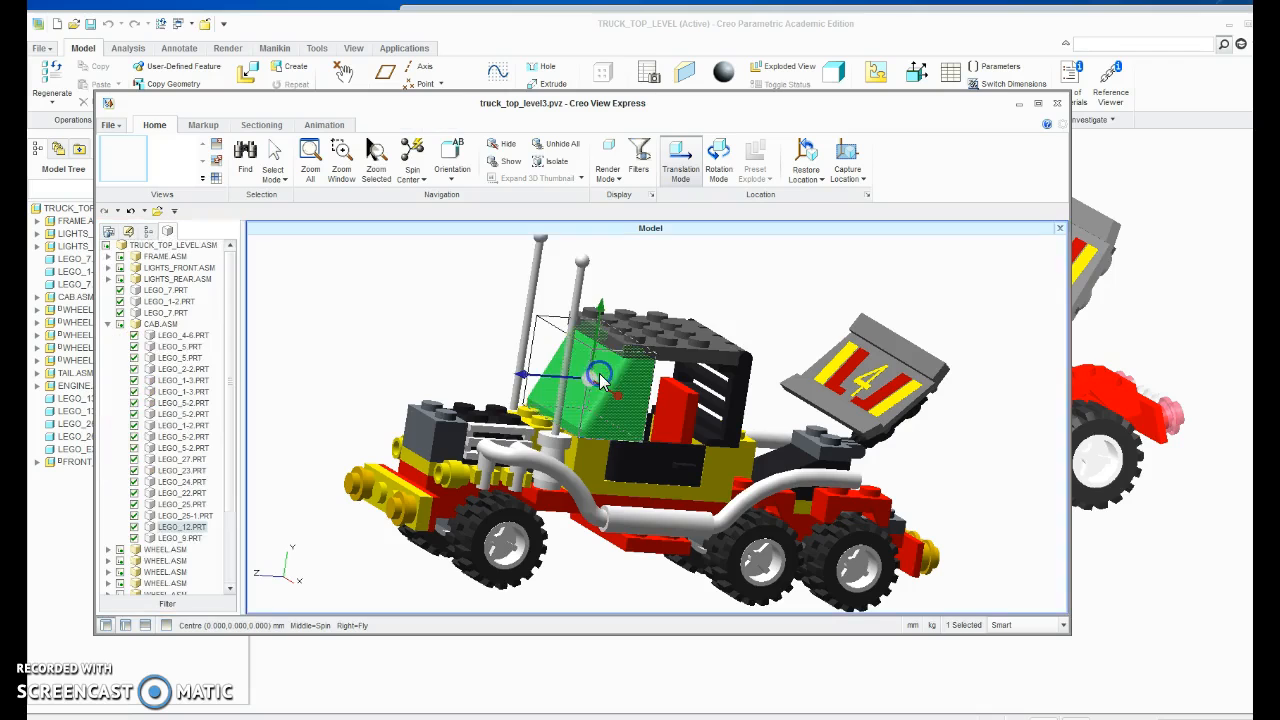
{"action": "left_click_drag", "start_coordinate": [522, 374], "coordinate": [291, 361]}
{"action": "left_click", "coordinate": [666, 338]}
{"action": "left_click_drag", "start_coordinate": [677, 285], "coordinate": [678, 236]}
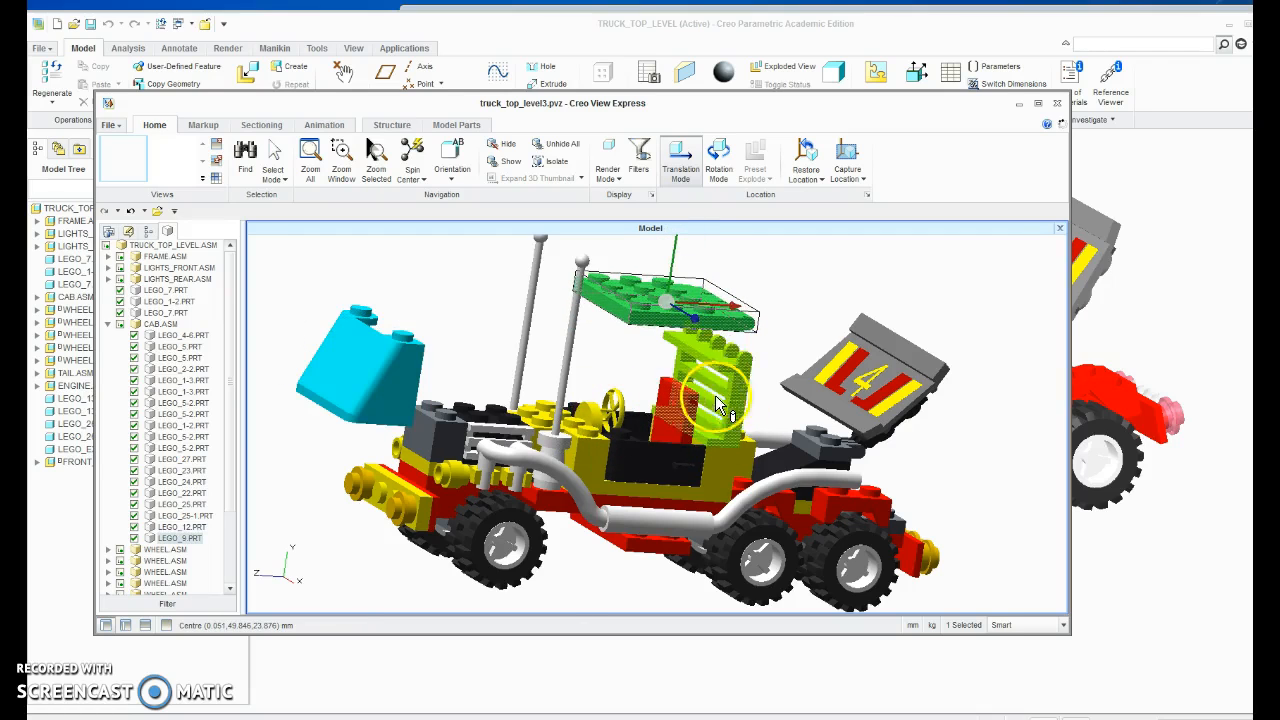
Move the cab's slatted back wall toward the tail and pull the black side panel outward from the cab.
{"action": "left_click", "coordinate": [735, 390]}
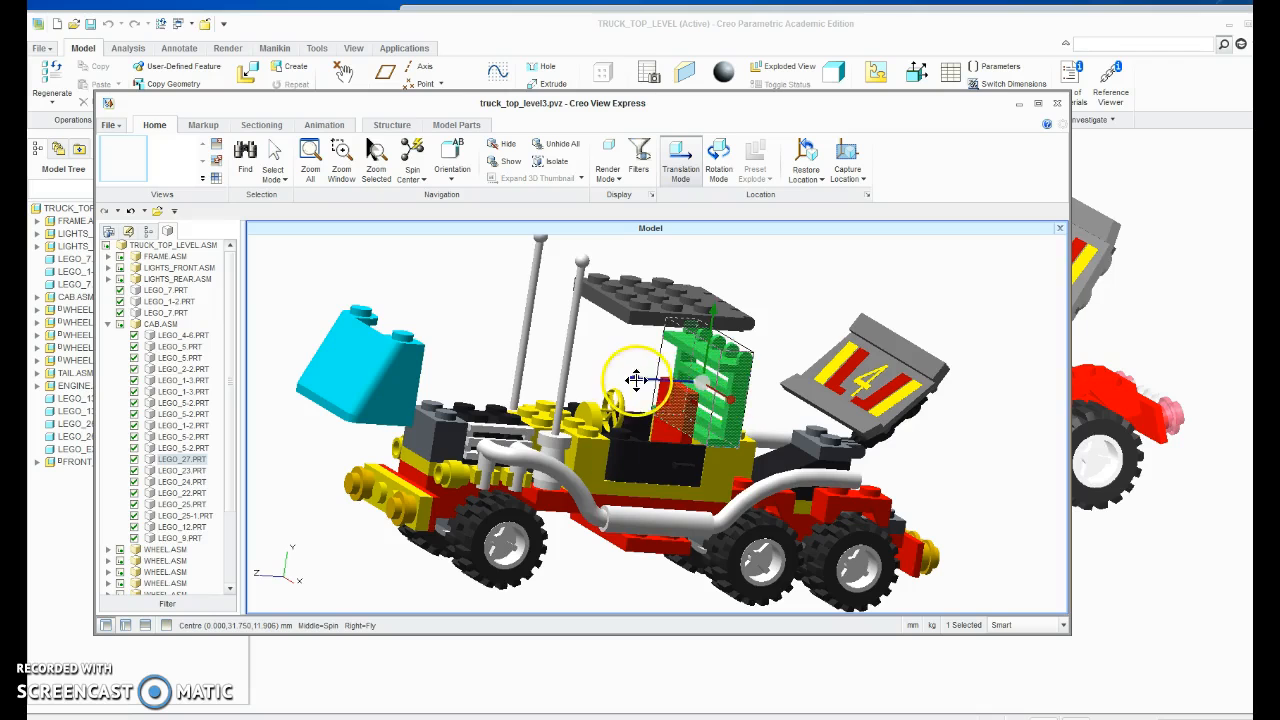
{"action": "left_click_drag", "start_coordinate": [634, 376], "coordinate": [707, 374]}
{"action": "left_click", "coordinate": [684, 460]}
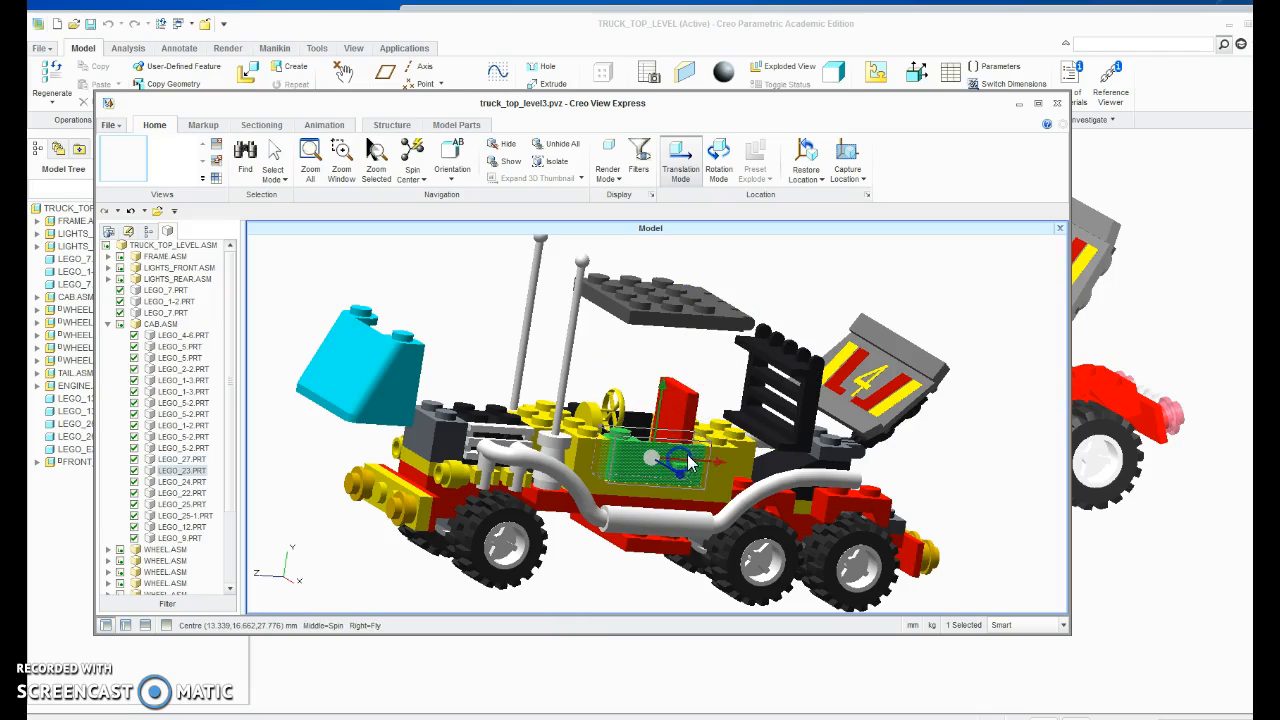
{"action": "left_click_drag", "start_coordinate": [683, 476], "coordinate": [758, 556]}
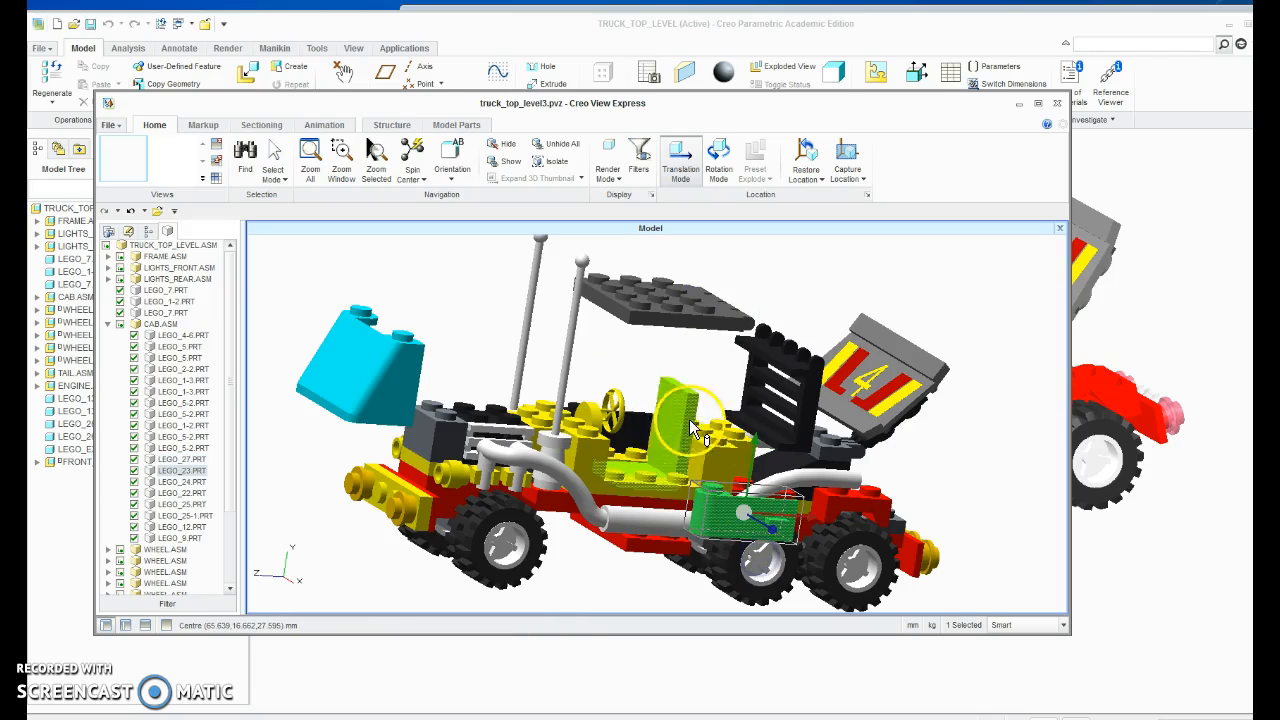
Raise the red seat part out of the cab toward the roof and view the exploded truck from the side.
{"action": "left_click", "coordinate": [679, 445]}
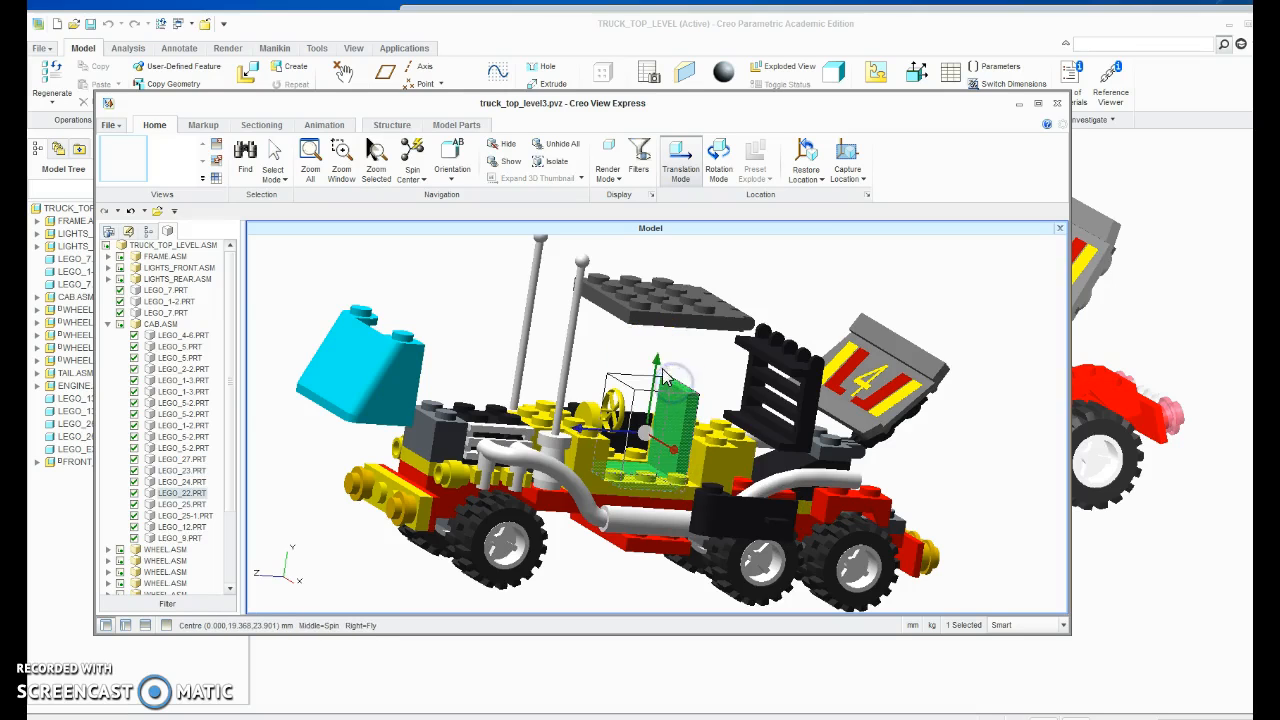
{"action": "left_click_drag", "start_coordinate": [658, 353], "coordinate": [663, 300]}
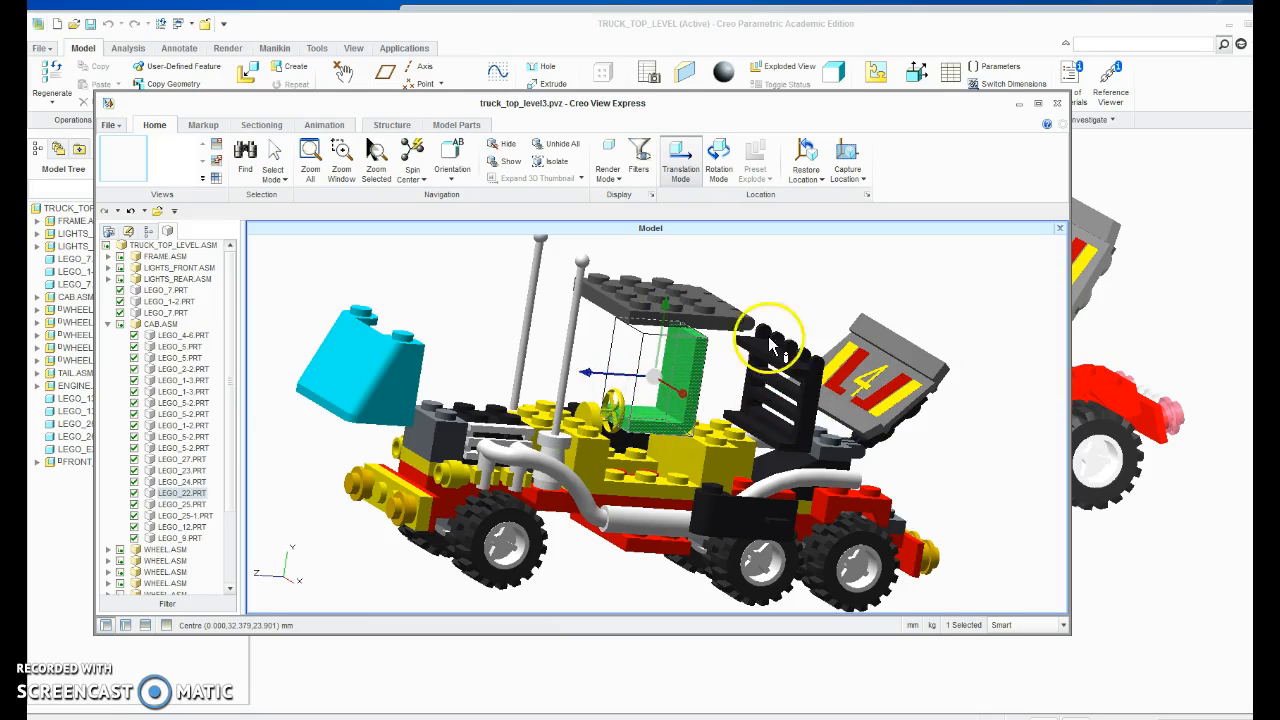
{"action": "middle_click_drag", "start_coordinate": [604, 372], "coordinate": [560, 436]}
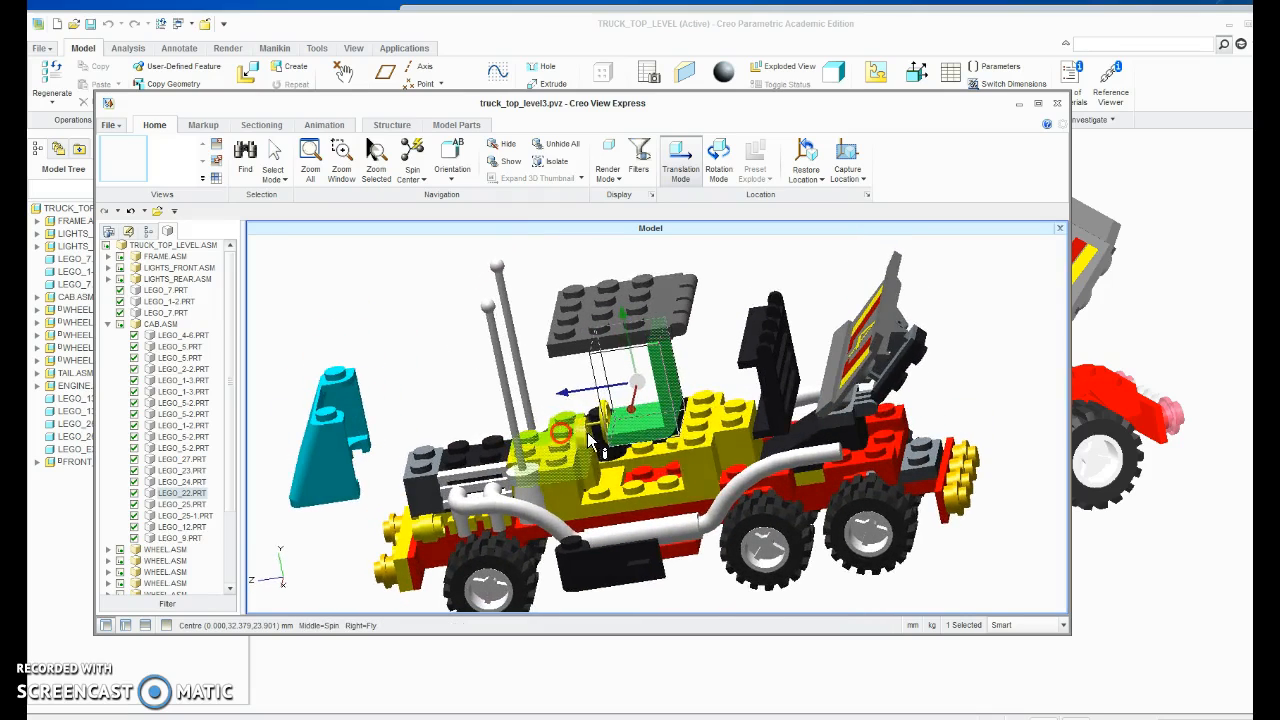
{"action": "left_click_drag", "start_coordinate": [613, 422], "coordinate": [666, 345]}
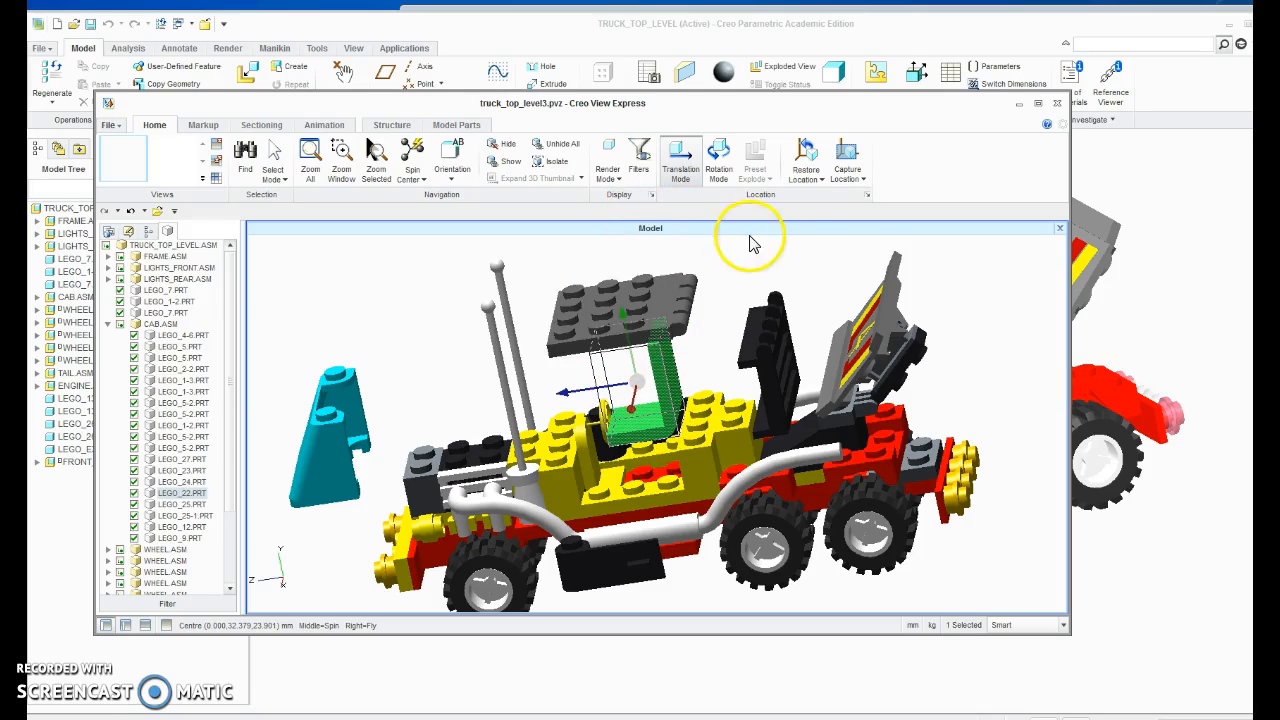
Tilt the seat part in Rotation Mode, restore all parts to their original locations, and clear the selection.
{"action": "left_click", "coordinate": [716, 158]}
{"action": "mouse_move", "coordinate": [630, 321]}
{"action": "left_mouse_down"}
{"action": "mouse_move", "coordinate": [663, 302]}
{"action": "mouse_move", "coordinate": [725, 381]}
{"action": "mouse_move", "coordinate": [676, 336]}
{"action": "mouse_move", "coordinate": [616, 338]}
{"action": "left_mouse_up"}
{"action": "left_click", "coordinate": [1050, 300]}
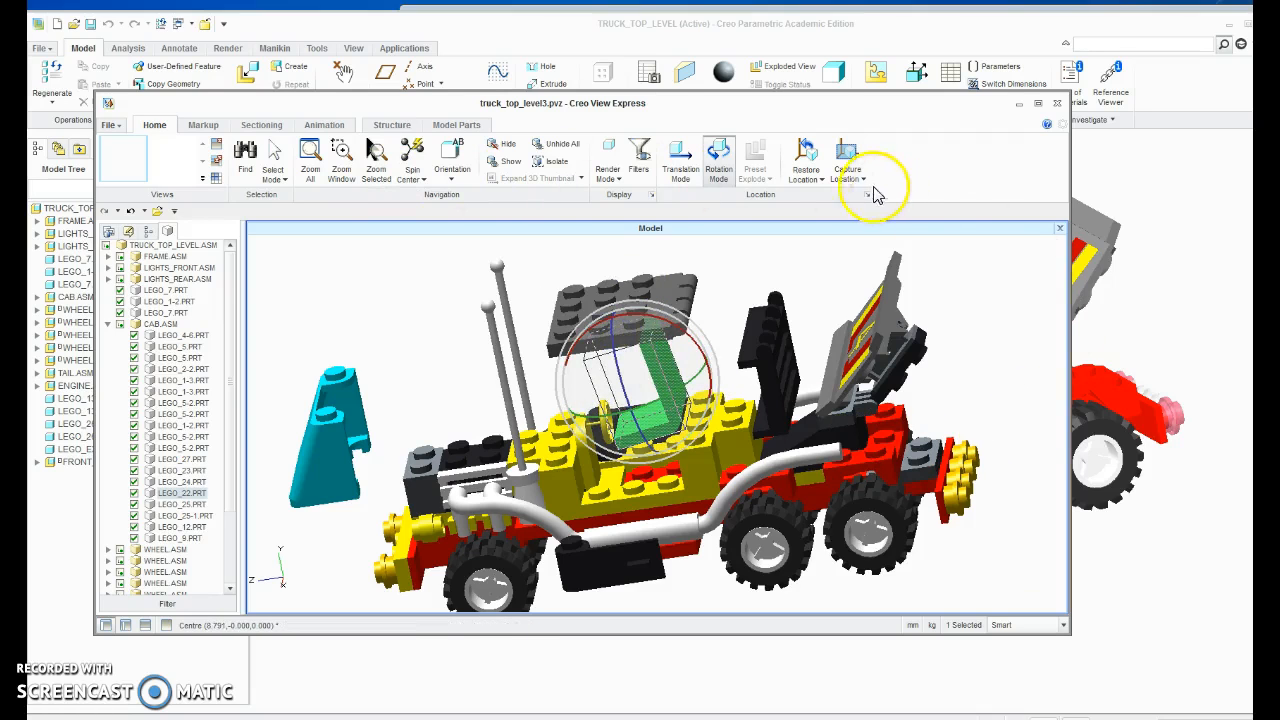
{"action": "left_click", "coordinate": [822, 162]}
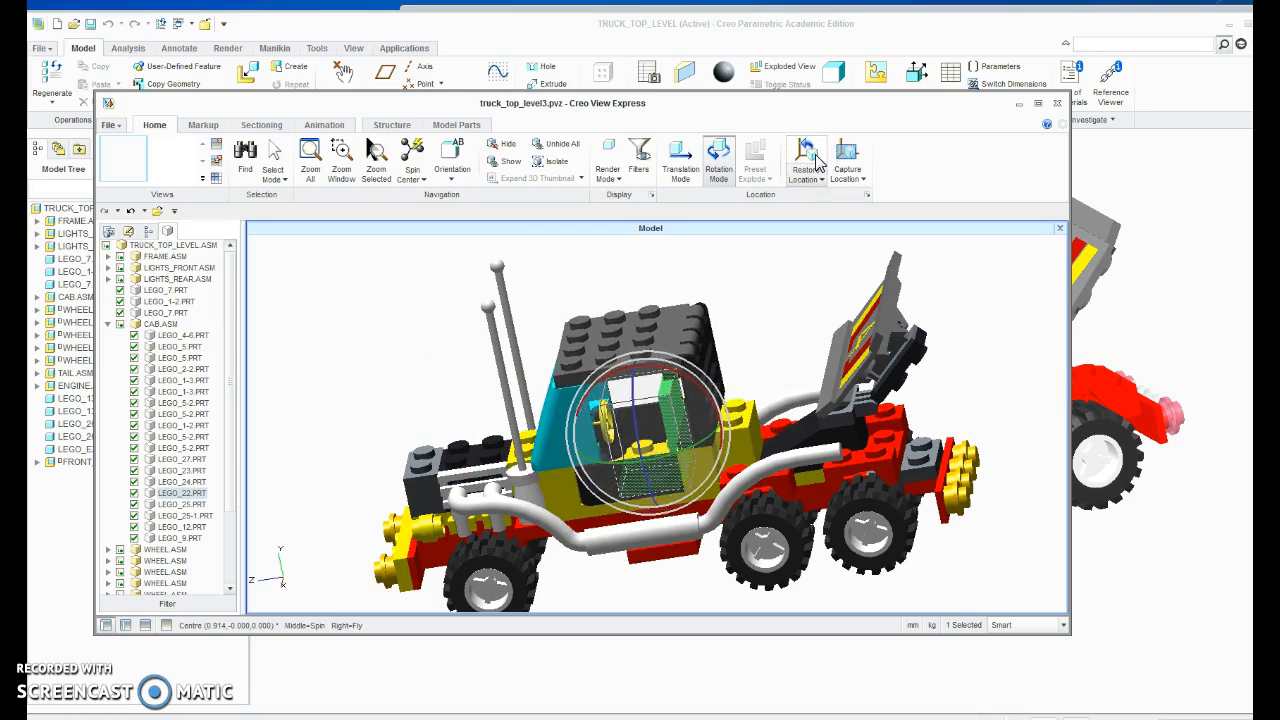
{"action": "left_click", "coordinate": [788, 294]}
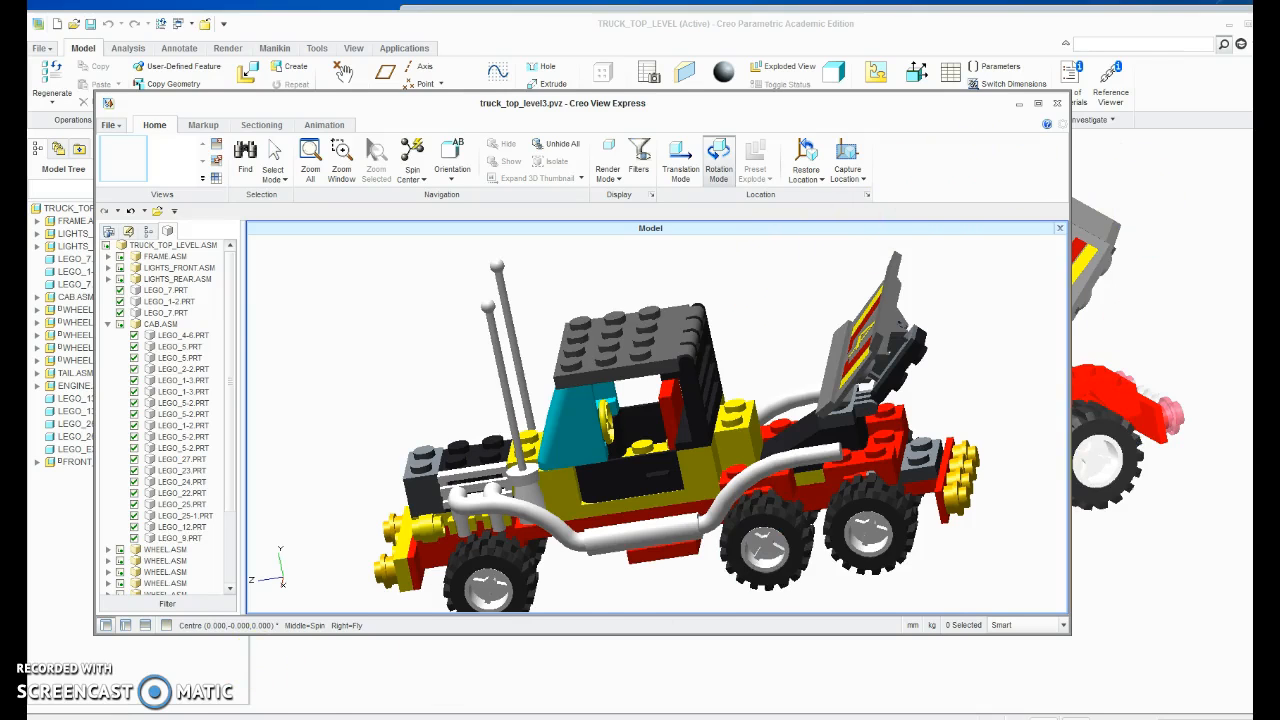
Switch to Adobe Acrobat Reader and review the Exercise 4 instructions from opening the saved file through creating cross-sectional views.
{"action": "left_click", "coordinate": [357, 714]}
{"action": "scroll", "coordinate": [771, 366], "scroll_direction": "down", "scroll_amount": 9}
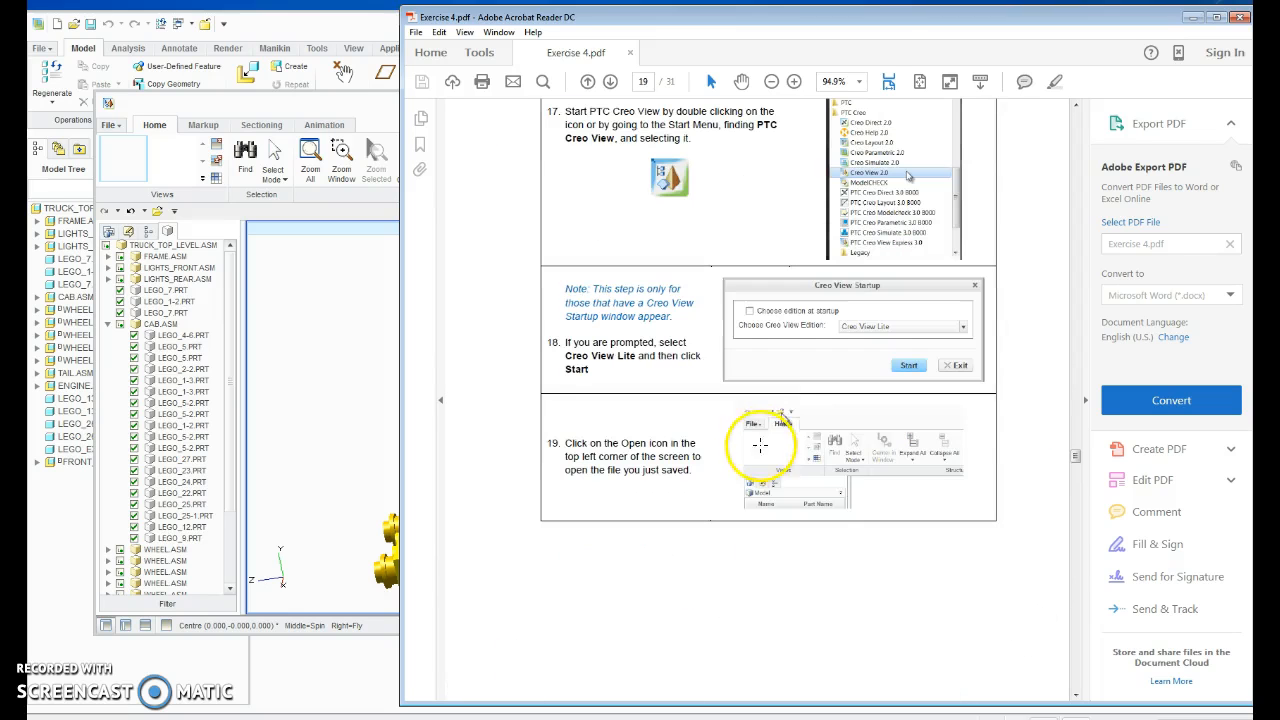
{"action": "scroll", "coordinate": [770, 415], "scroll_direction": "down", "scroll_amount": 8}
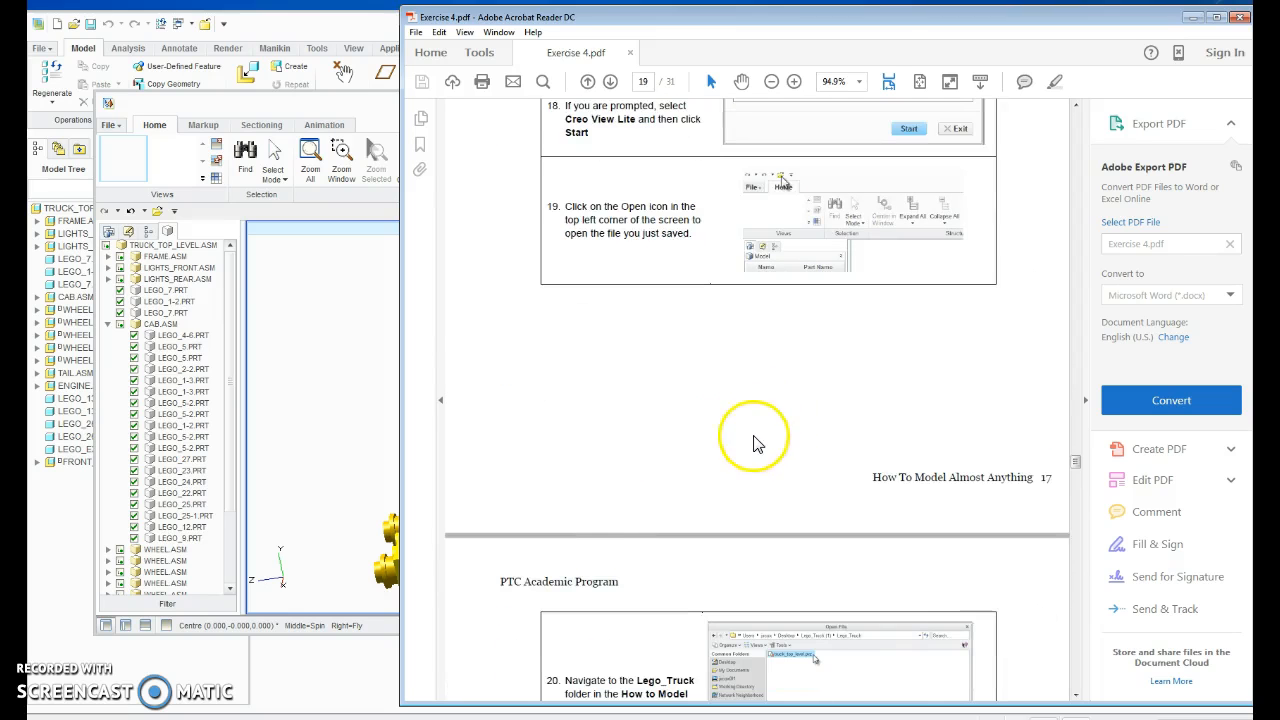
{"action": "scroll", "coordinate": [752, 430], "scroll_direction": "down", "scroll_amount": 10}
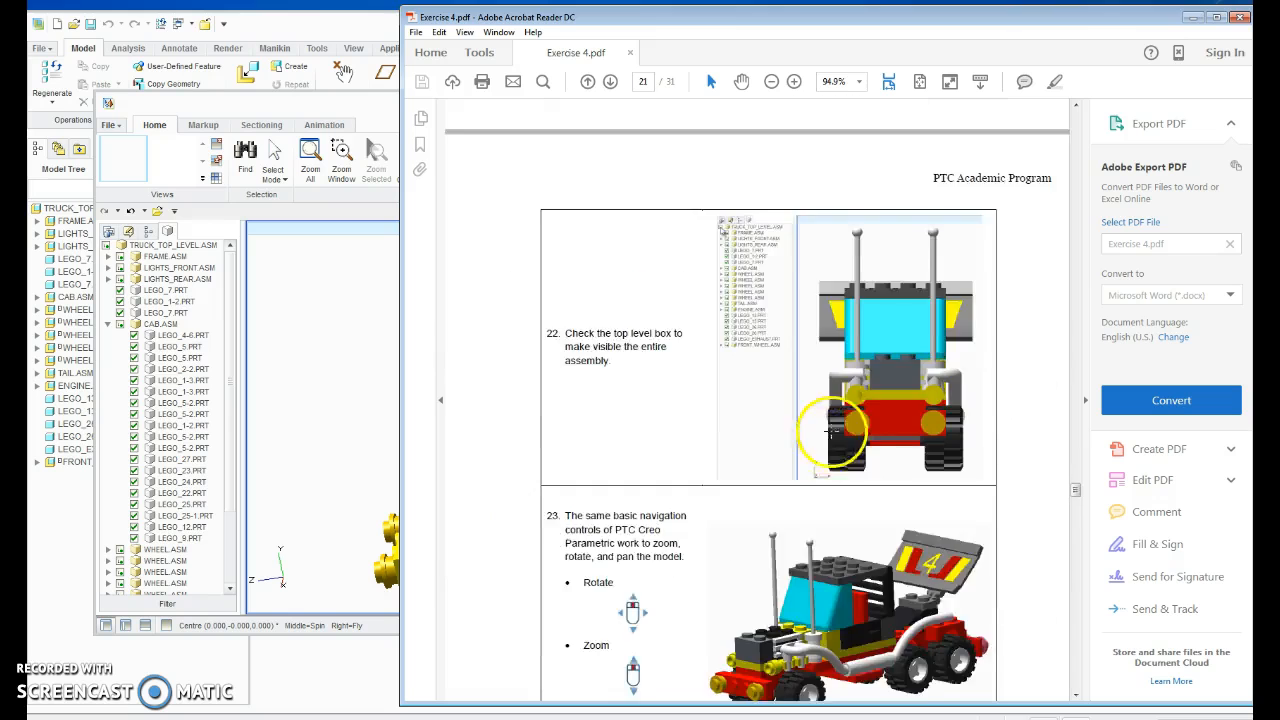
{"action": "scroll", "coordinate": [770, 393], "scroll_direction": "down", "scroll_amount": 4}
{"action": "scroll", "coordinate": [666, 337], "scroll_direction": "up", "scroll_amount": 5}
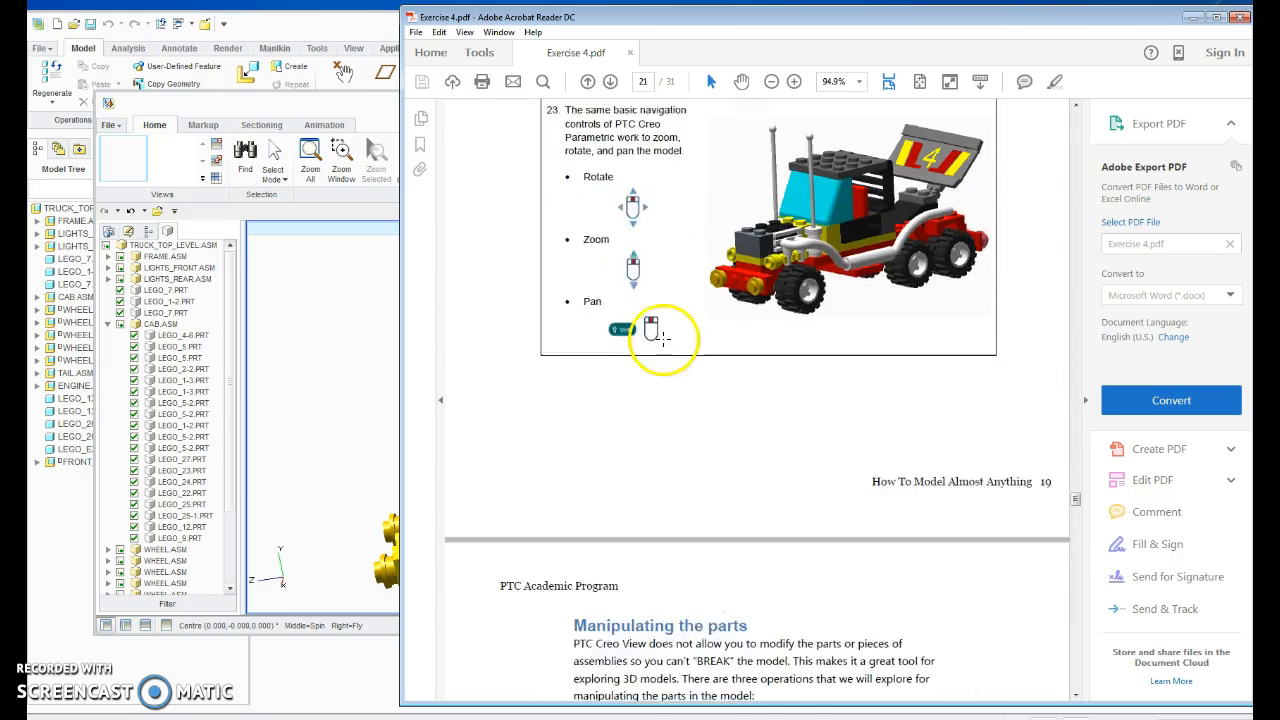
{"action": "scroll", "coordinate": [715, 465], "scroll_direction": "down", "scroll_amount": 15}
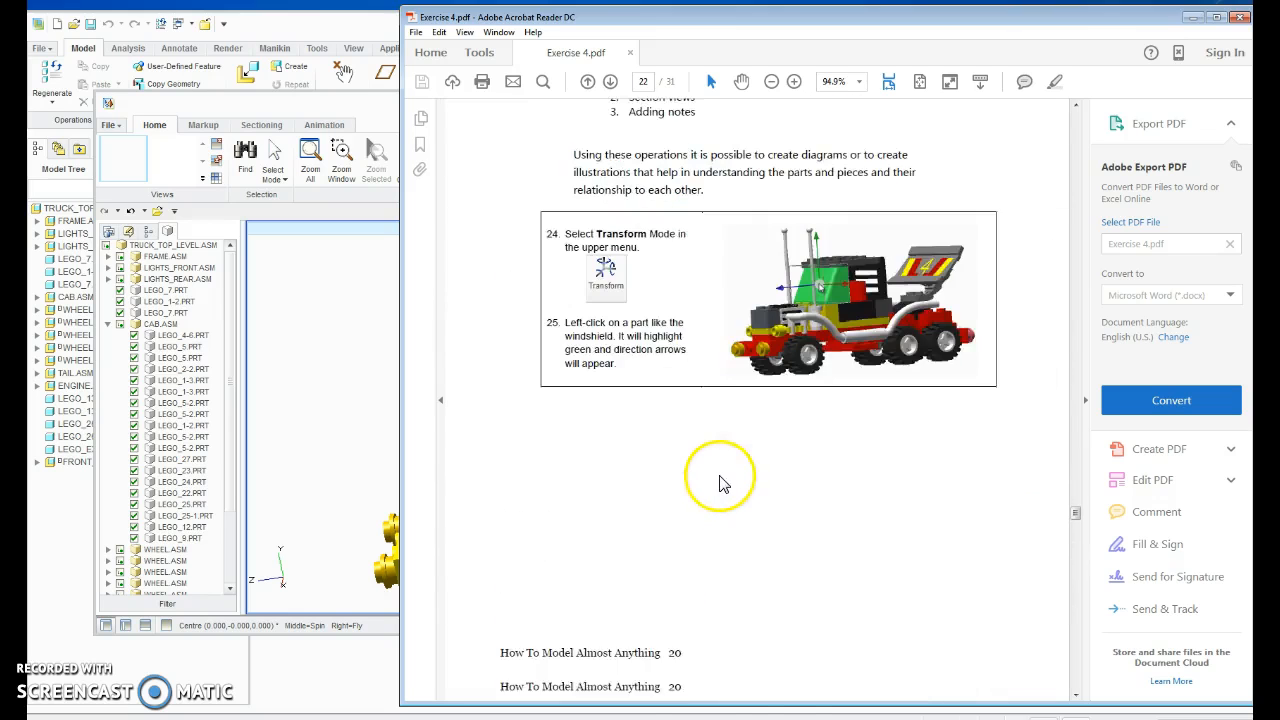
{"action": "scroll", "coordinate": [709, 461], "scroll_direction": "down", "scroll_amount": 12}
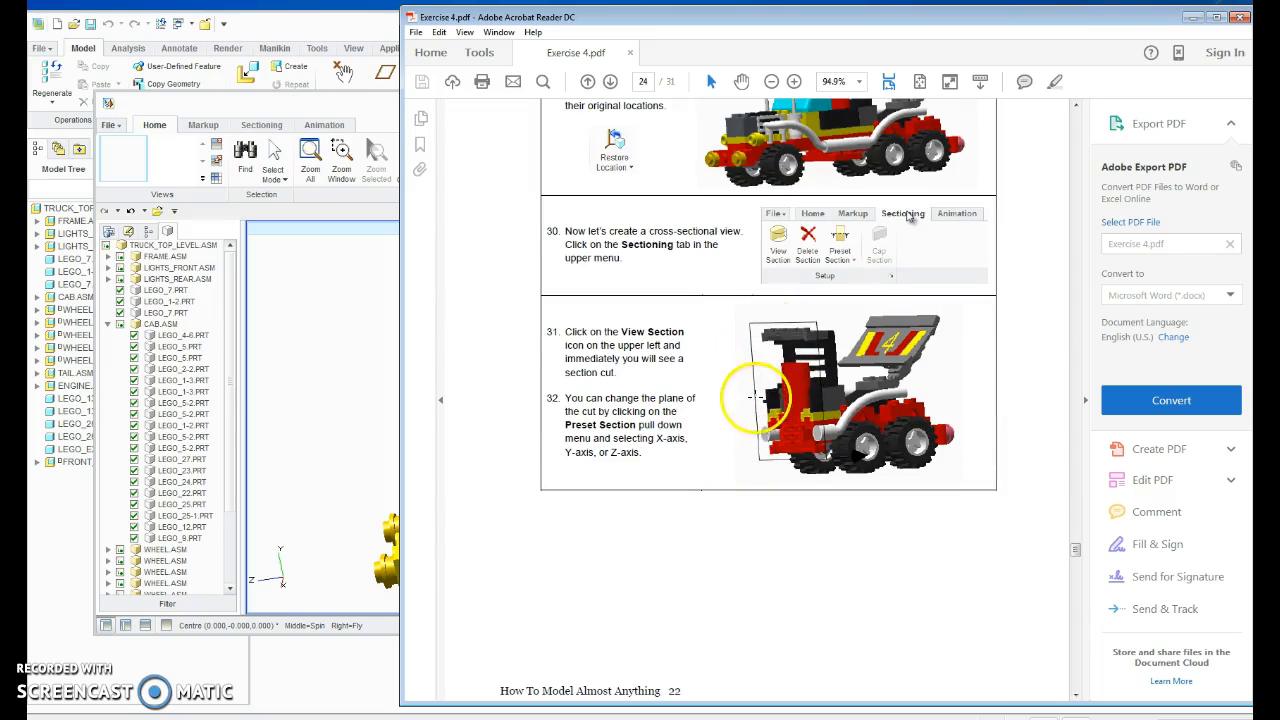
Switch back to Creo View Express, turn on the truck's section view, and select the section plane.
{"action": "left_click", "coordinate": [338, 416]}
{"action": "middle_click_drag", "start_coordinate": [473, 433], "coordinate": [507, 507]}
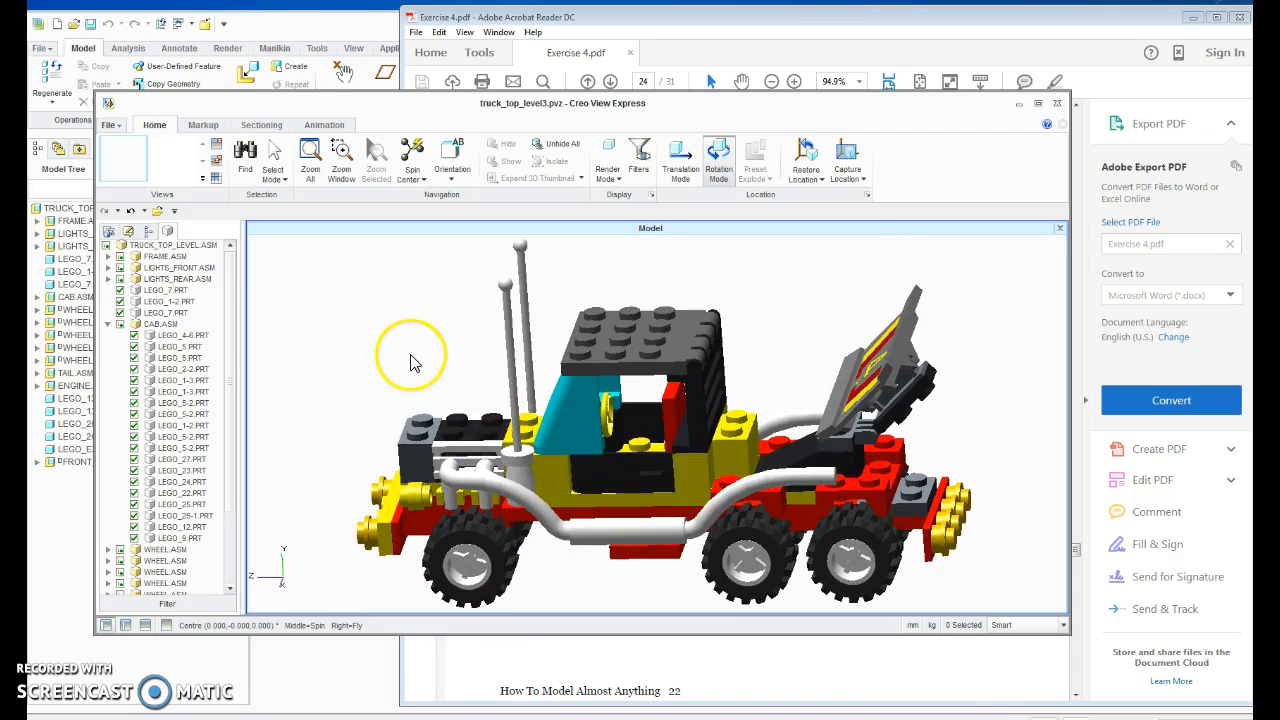
{"action": "left_click", "coordinate": [259, 126]}
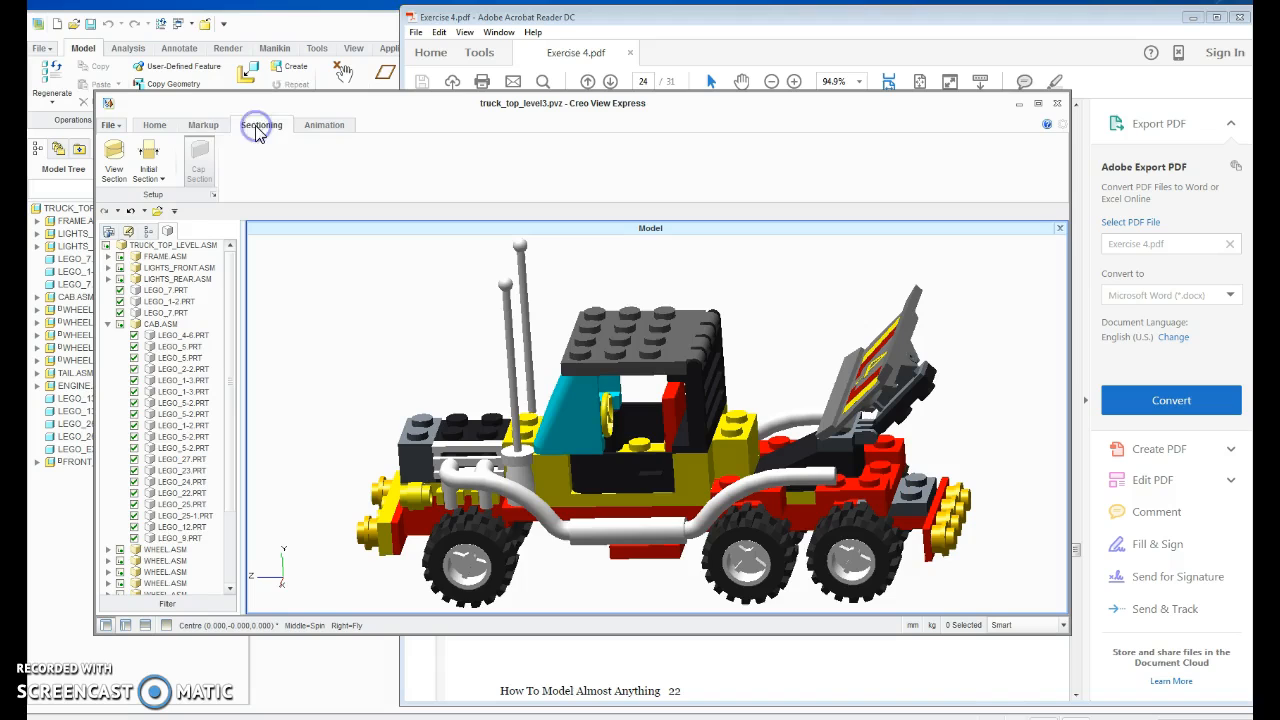
{"action": "left_click", "coordinate": [120, 178]}
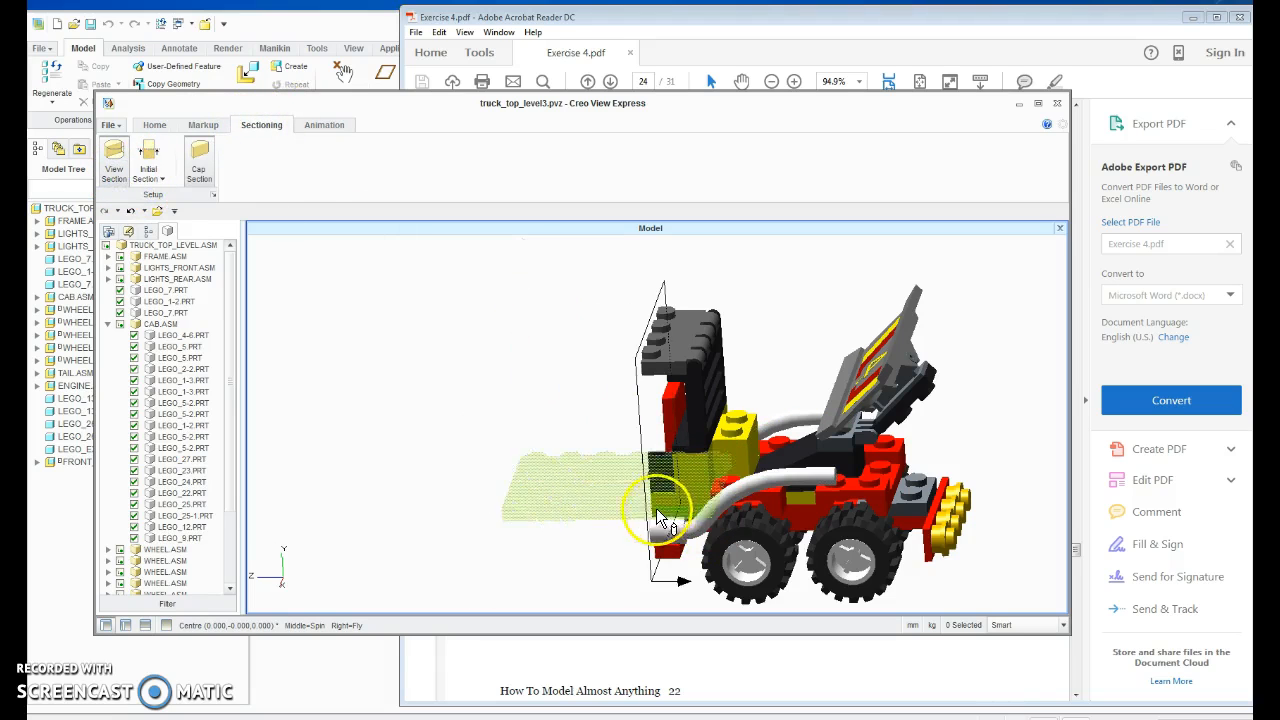
{"action": "left_click", "coordinate": [643, 487]}
{"action": "middle_click_drag", "start_coordinate": [573, 511], "coordinate": [690, 450]}
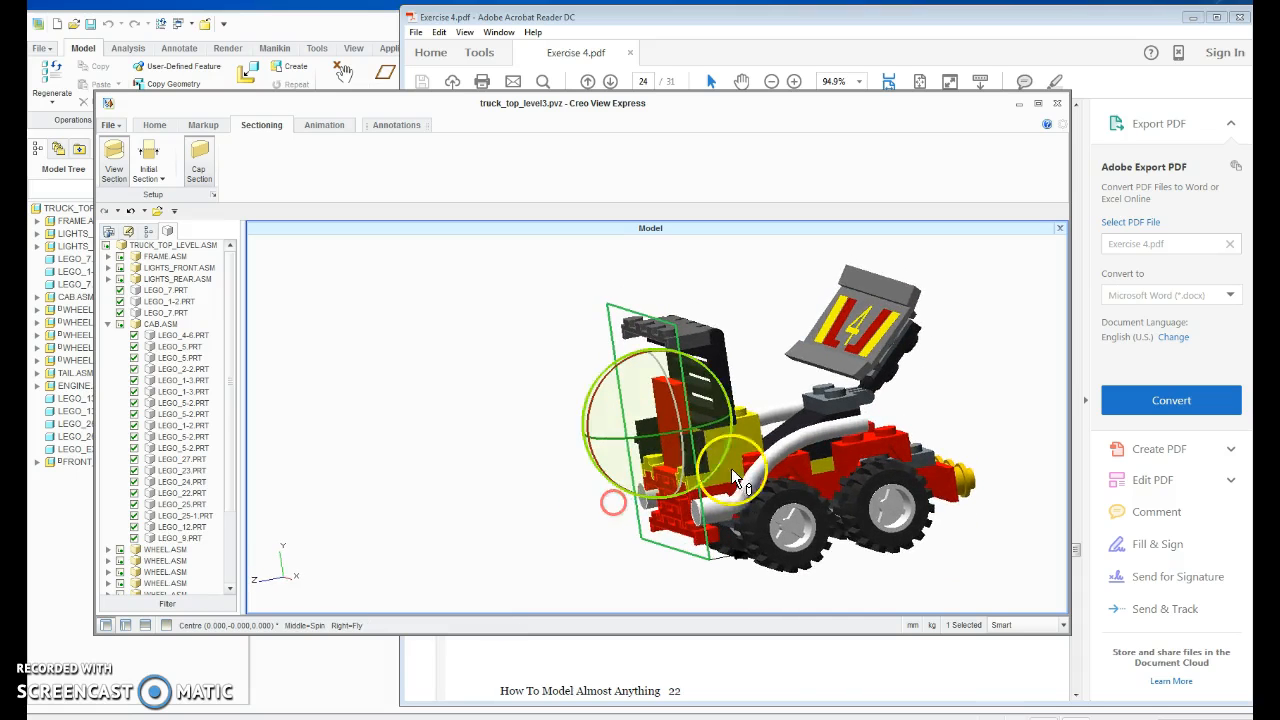
Reselect the section plane at the cab and switch its manipulator to Translation Mode.
{"action": "left_click", "coordinate": [677, 340]}
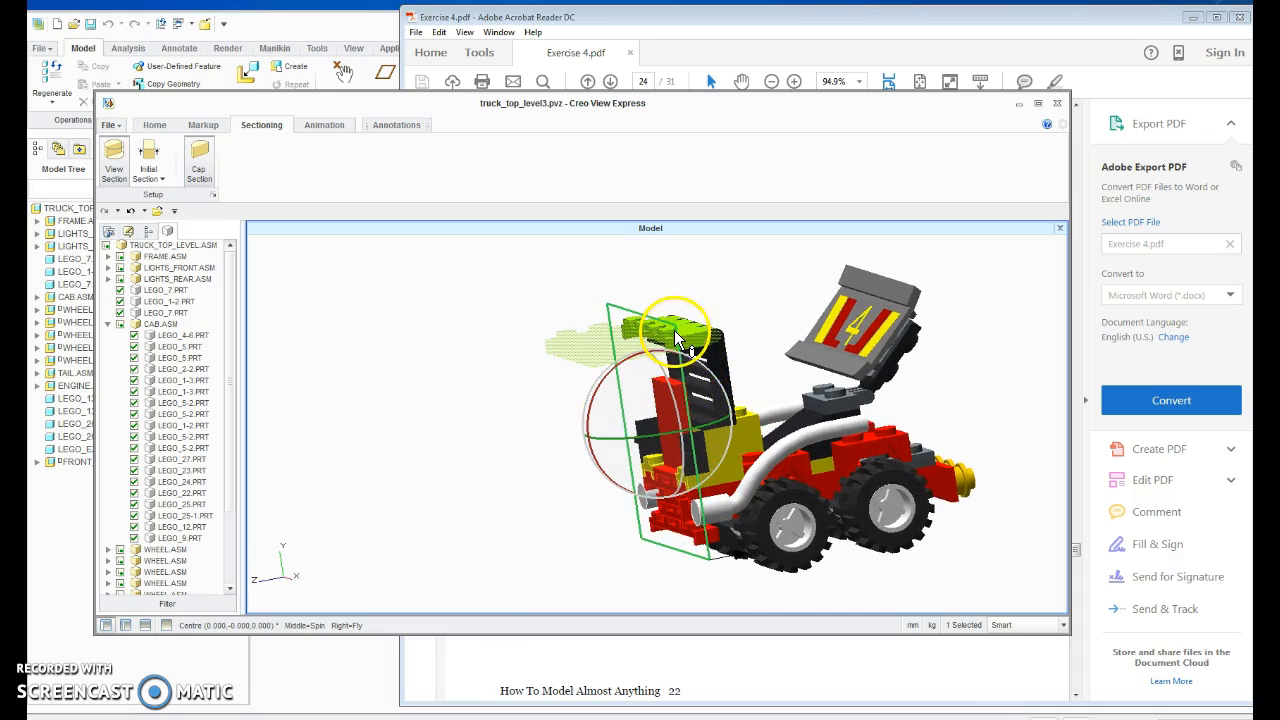
{"action": "left_click", "coordinate": [671, 335]}
{"action": "left_click", "coordinate": [672, 335]}
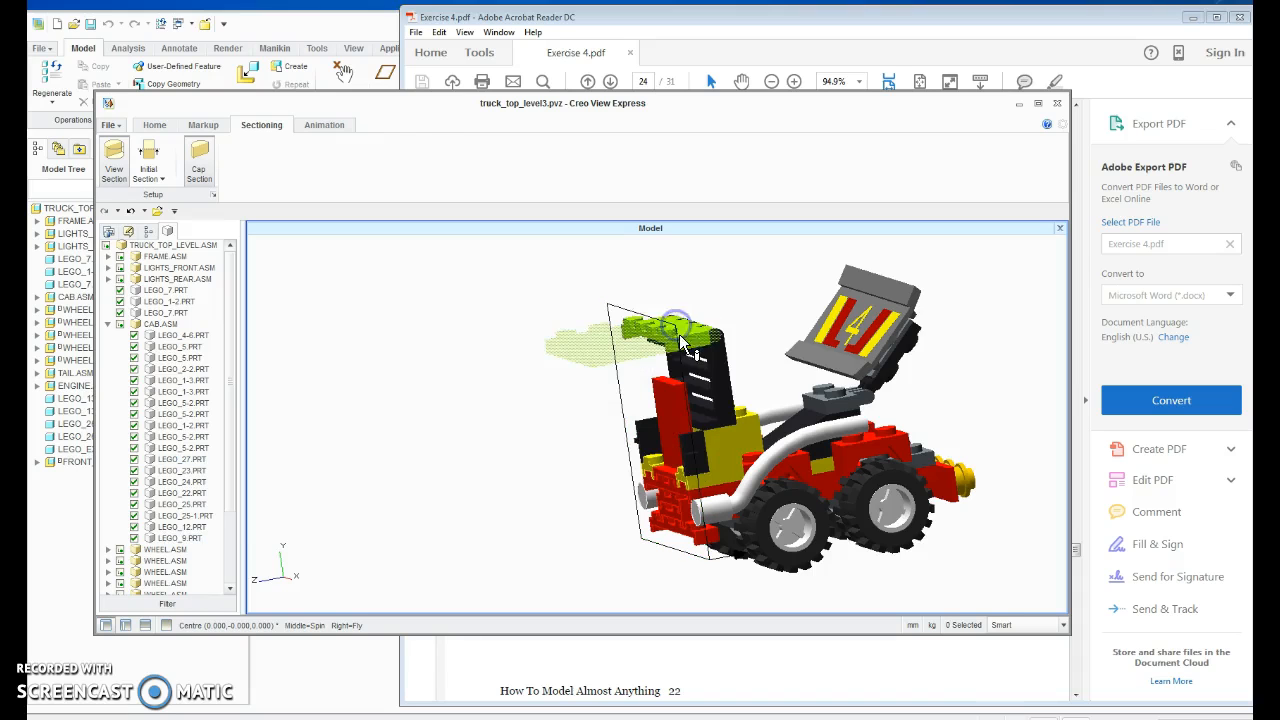
{"action": "left_click", "coordinate": [675, 337]}
{"action": "left_click", "coordinate": [690, 405]}
{"action": "left_click", "coordinate": [300, 135]}
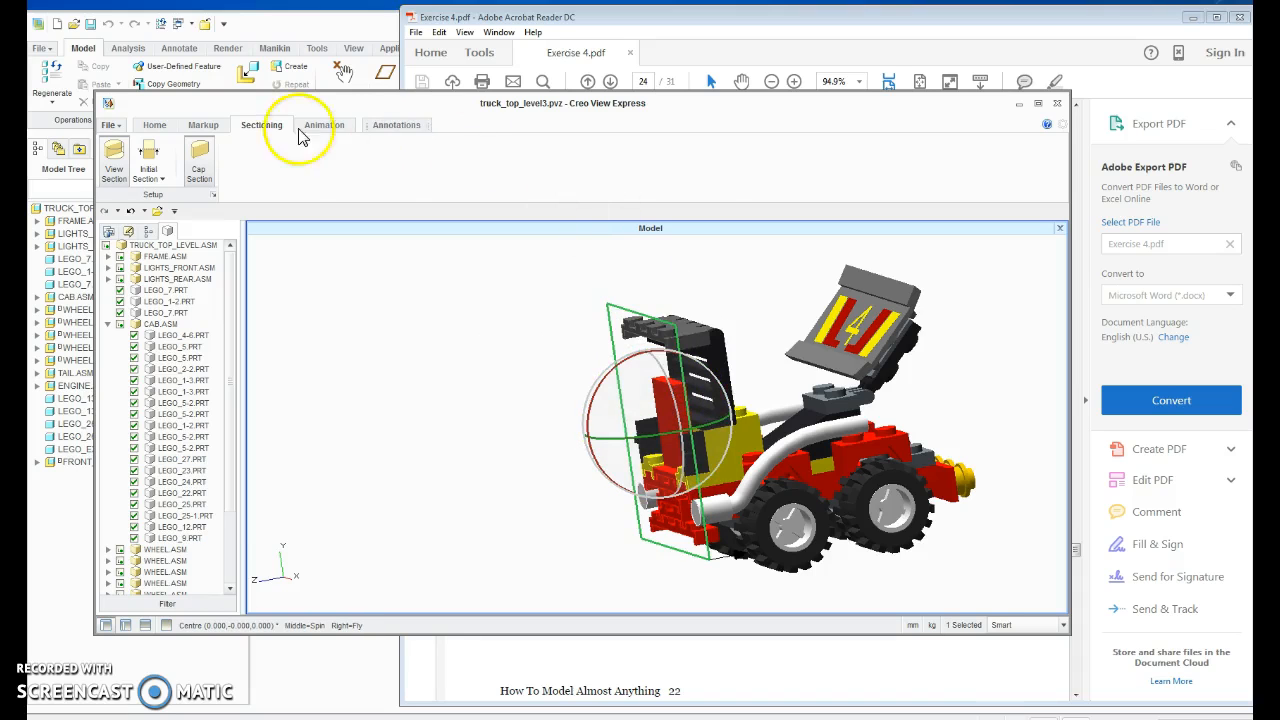
{"action": "left_click", "coordinate": [158, 125]}
{"action": "left_click", "coordinate": [684, 175]}
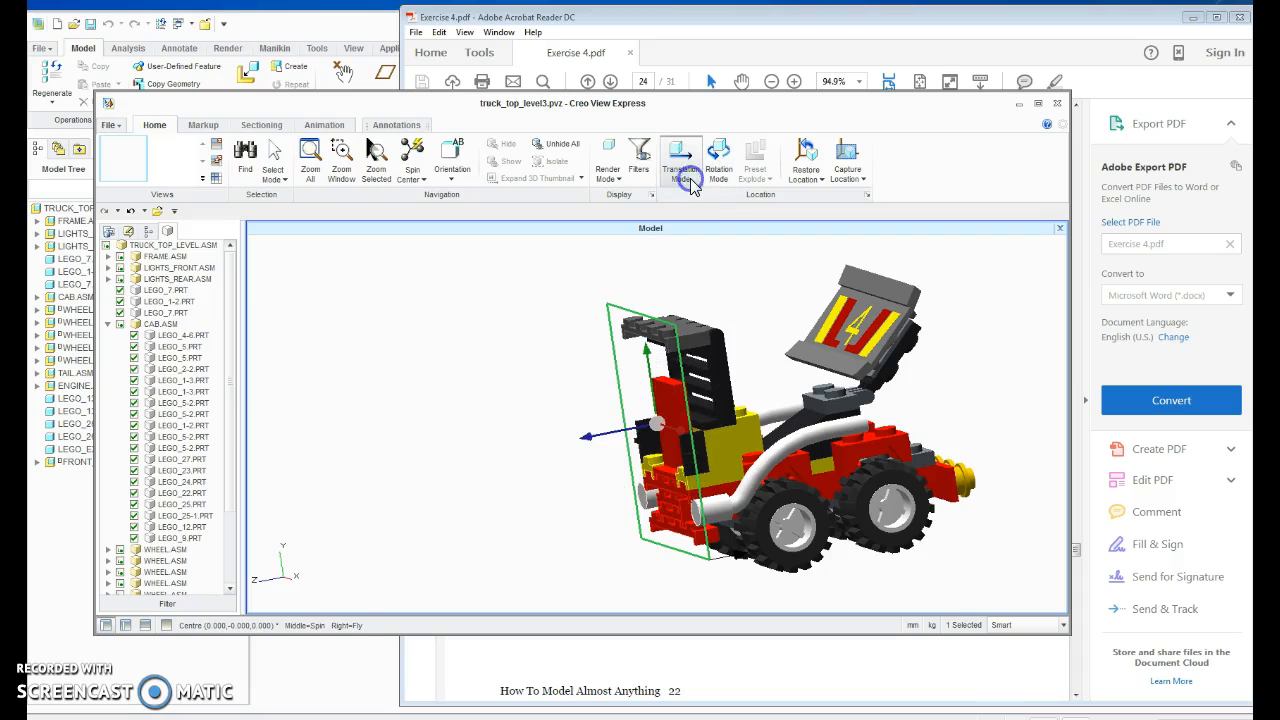
Slide the section plane along the Z axis past the truck's front bumper, to about Z 116.6 mm.
{"action": "left_click", "coordinate": [261, 126]}
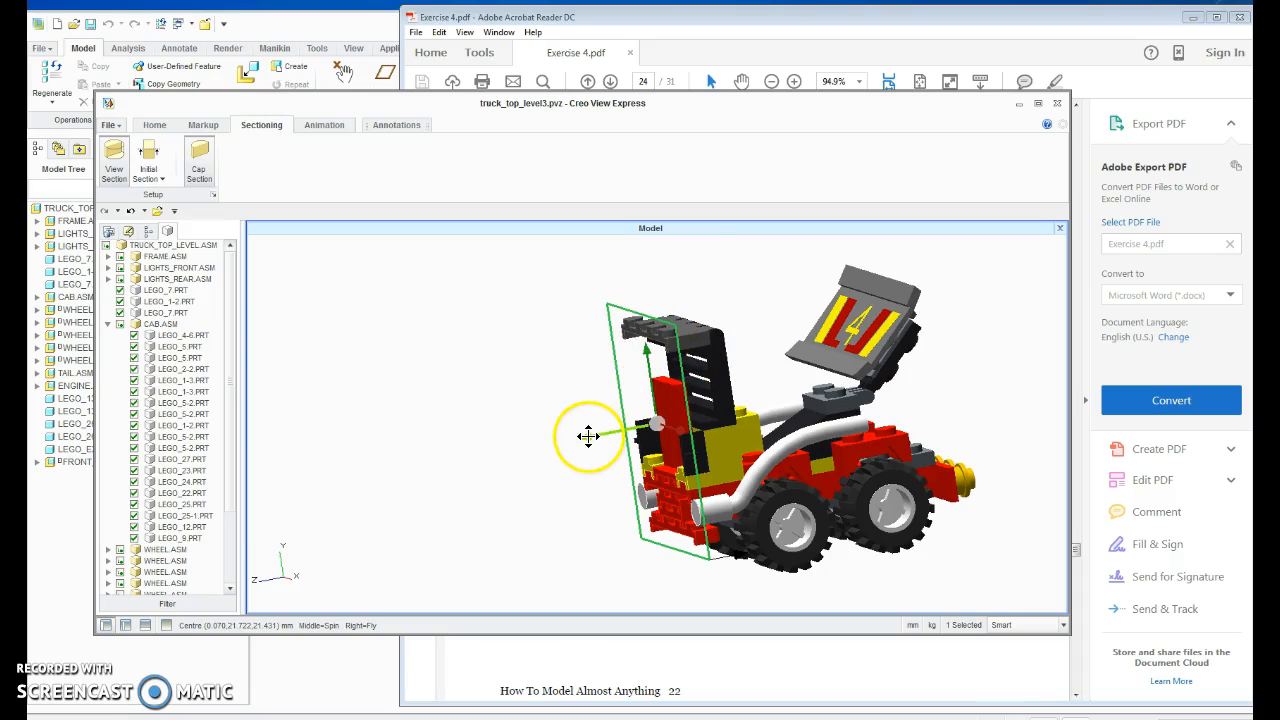
{"action": "left_click_drag", "start_coordinate": [587, 436], "coordinate": [365, 517]}
{"action": "middle_click_drag", "start_coordinate": [365, 517], "coordinate": [420, 498]}
{"action": "middle_click_drag", "start_coordinate": [389, 436], "coordinate": [443, 417]}
{"action": "middle_click_drag", "start_coordinate": [703, 551], "coordinate": [629, 293]}
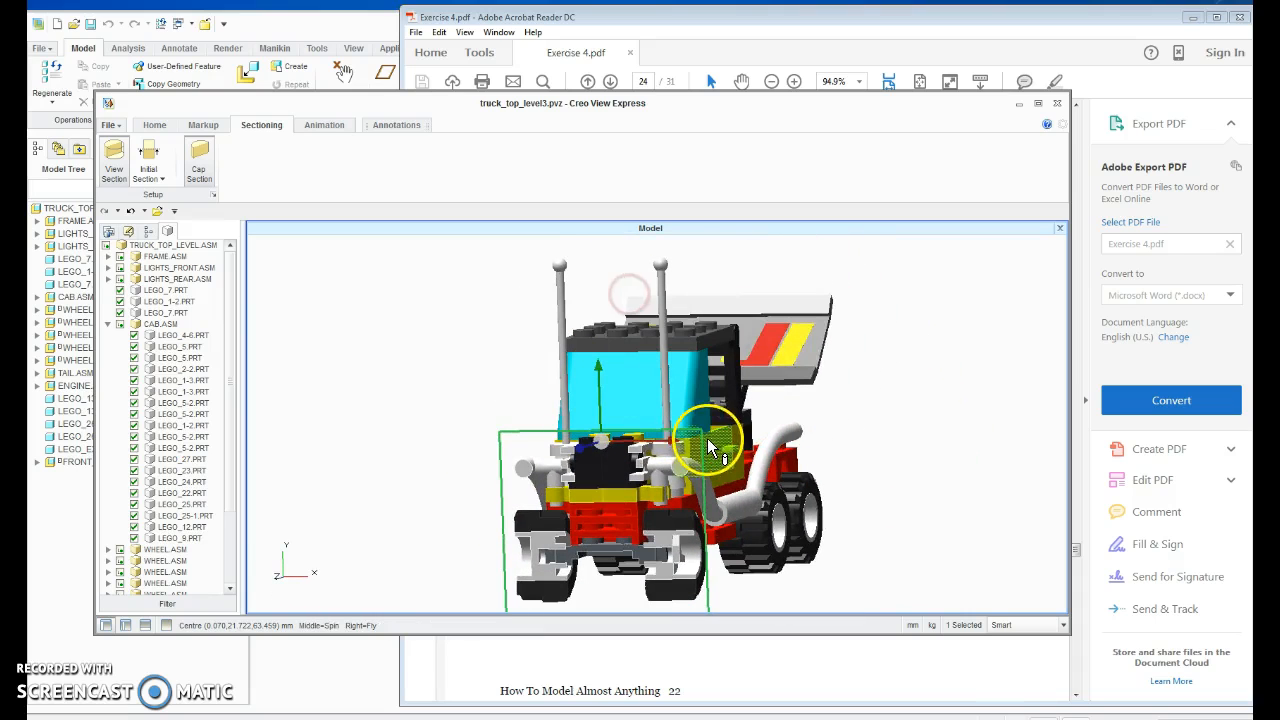
{"action": "left_click_drag", "start_coordinate": [578, 447], "coordinate": [511, 485]}
{"action": "middle_click_drag", "start_coordinate": [928, 478], "coordinate": [877, 477]}
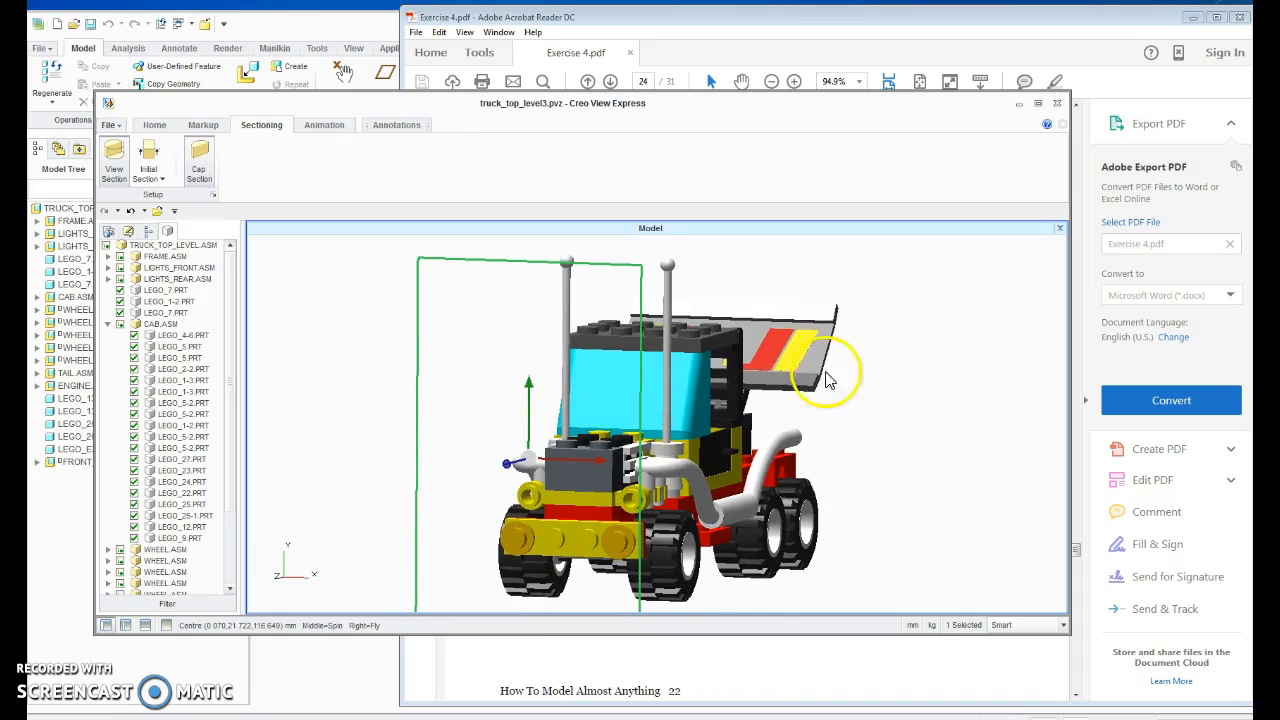
Set the truck's section cut to the X-Axis and slide the plane slightly sideways to about X -1.4 mm.
{"action": "left_click", "coordinate": [156, 178]}
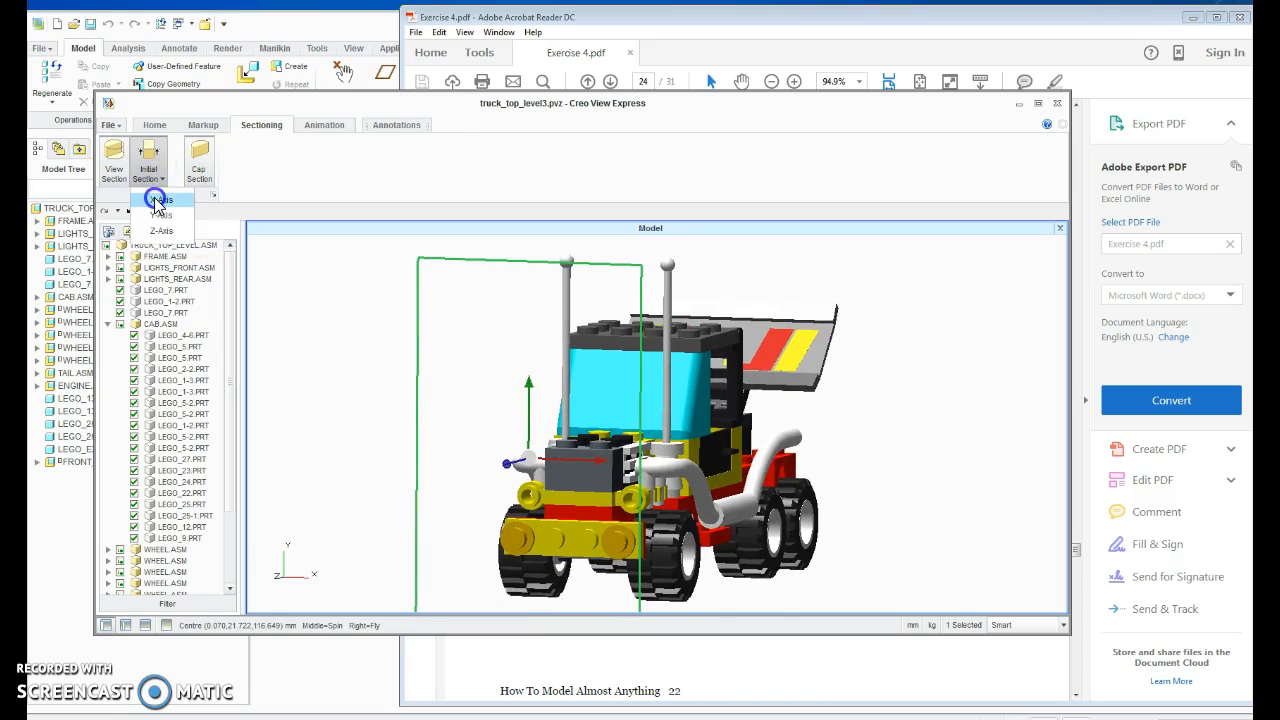
{"action": "left_click", "coordinate": [157, 201]}
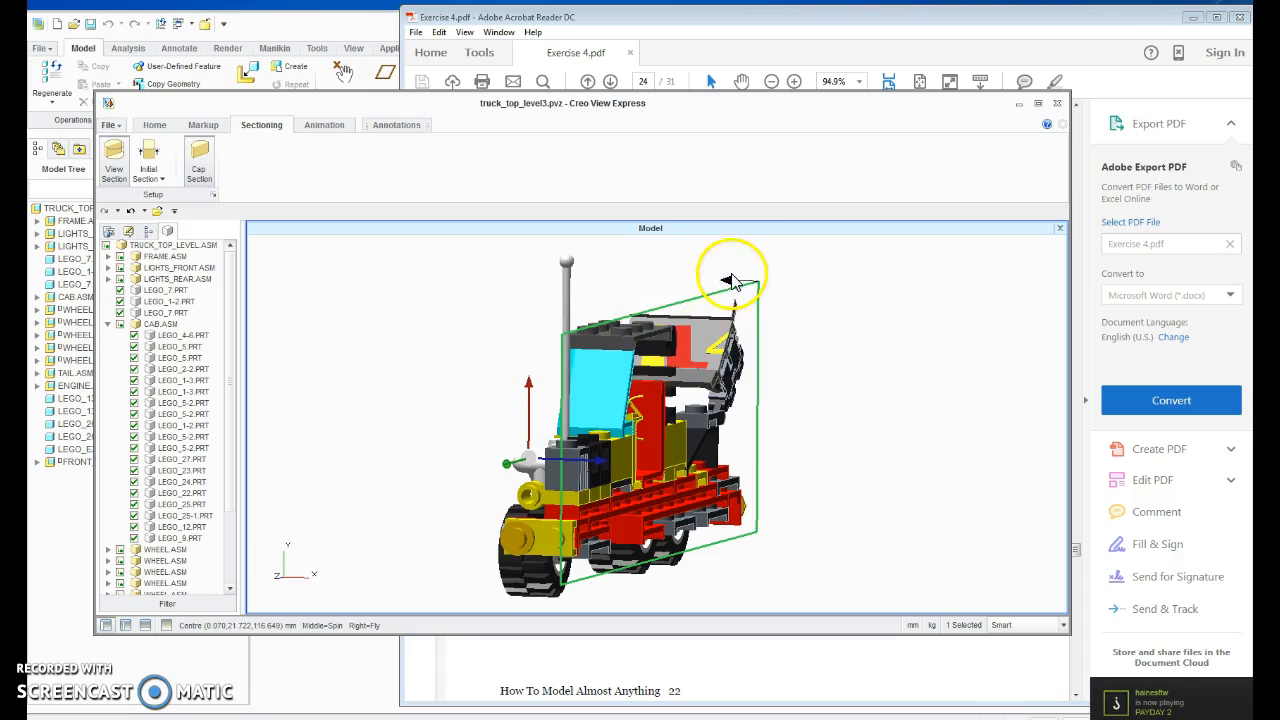
{"action": "mouse_move", "coordinate": [600, 461]}
{"action": "left_mouse_down"}
{"action": "mouse_move", "coordinate": [556, 458]}
{"action": "mouse_move", "coordinate": [664, 465]}
{"action": "mouse_move", "coordinate": [597, 461]}
{"action": "left_mouse_up"}
Change the section cut to the Y-Axis, lower the plane to about Y 18.4 mm, and view the cut truck from above.
{"action": "left_click", "coordinate": [150, 174]}
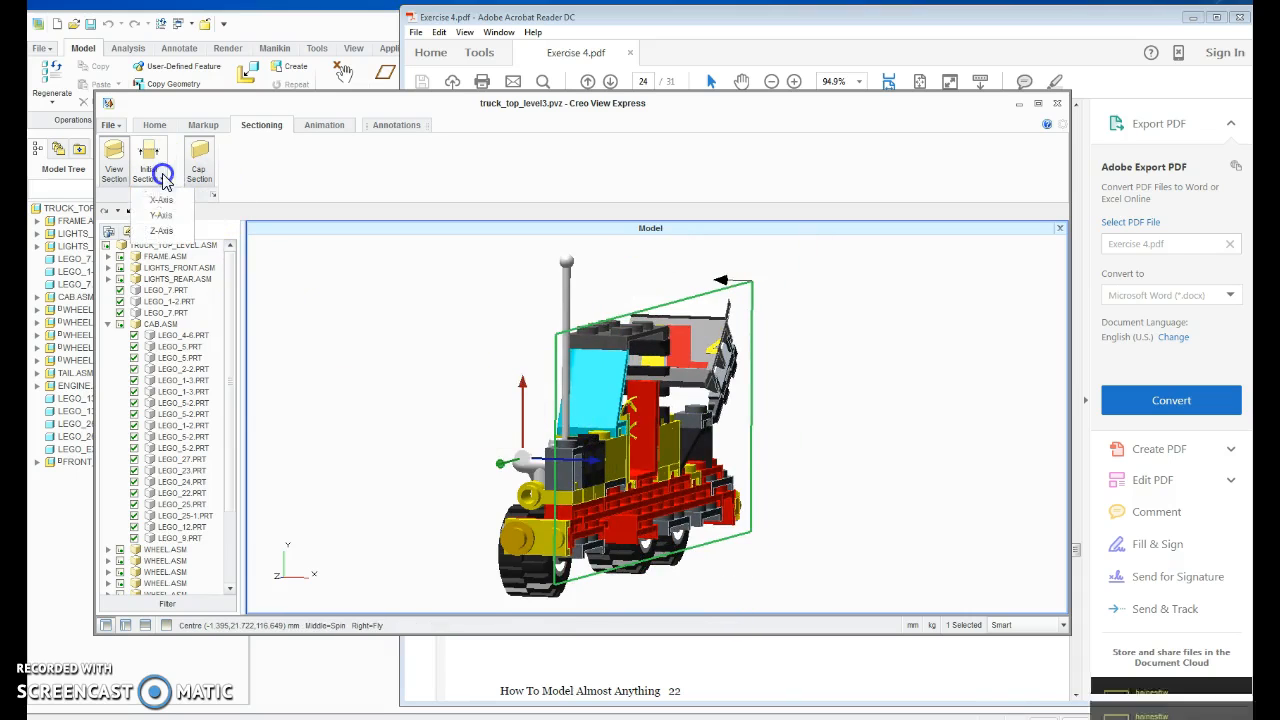
{"action": "left_click", "coordinate": [161, 218]}
{"action": "left_click", "coordinate": [503, 459]}
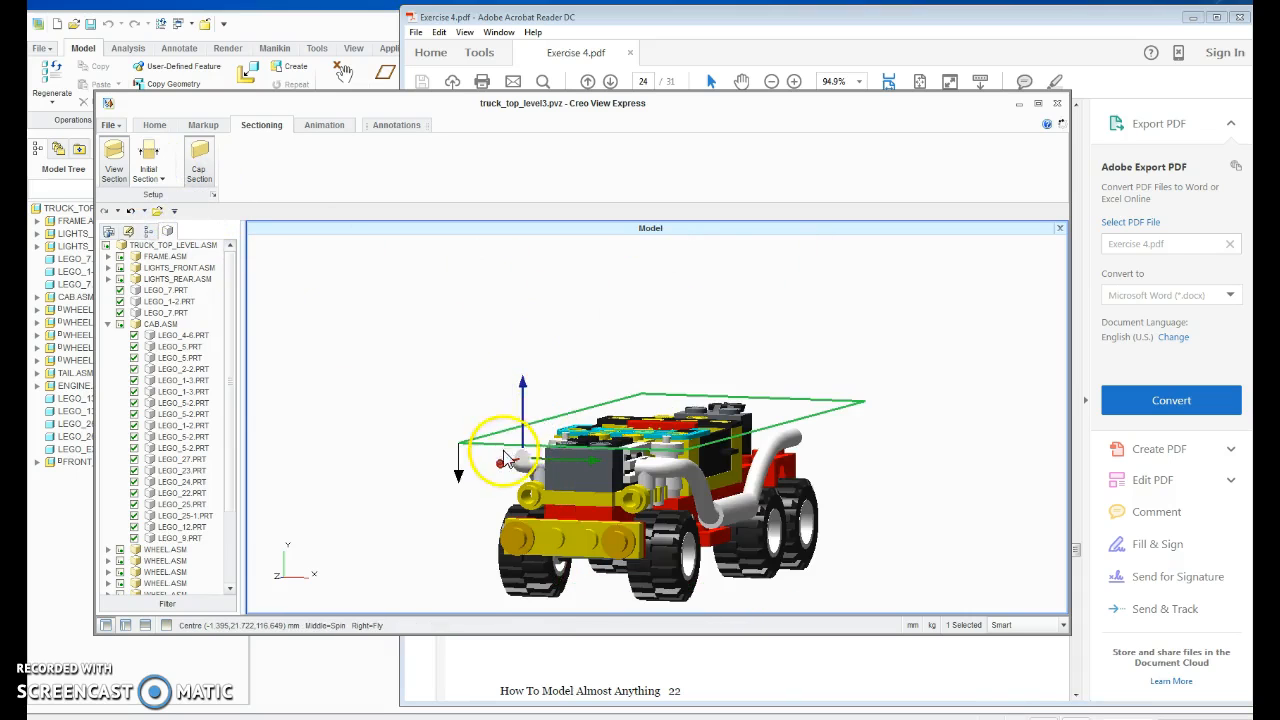
{"action": "left_click_drag", "start_coordinate": [524, 385], "coordinate": [553, 401]}
{"action": "middle_click_drag", "start_coordinate": [622, 390], "coordinate": [730, 455]}
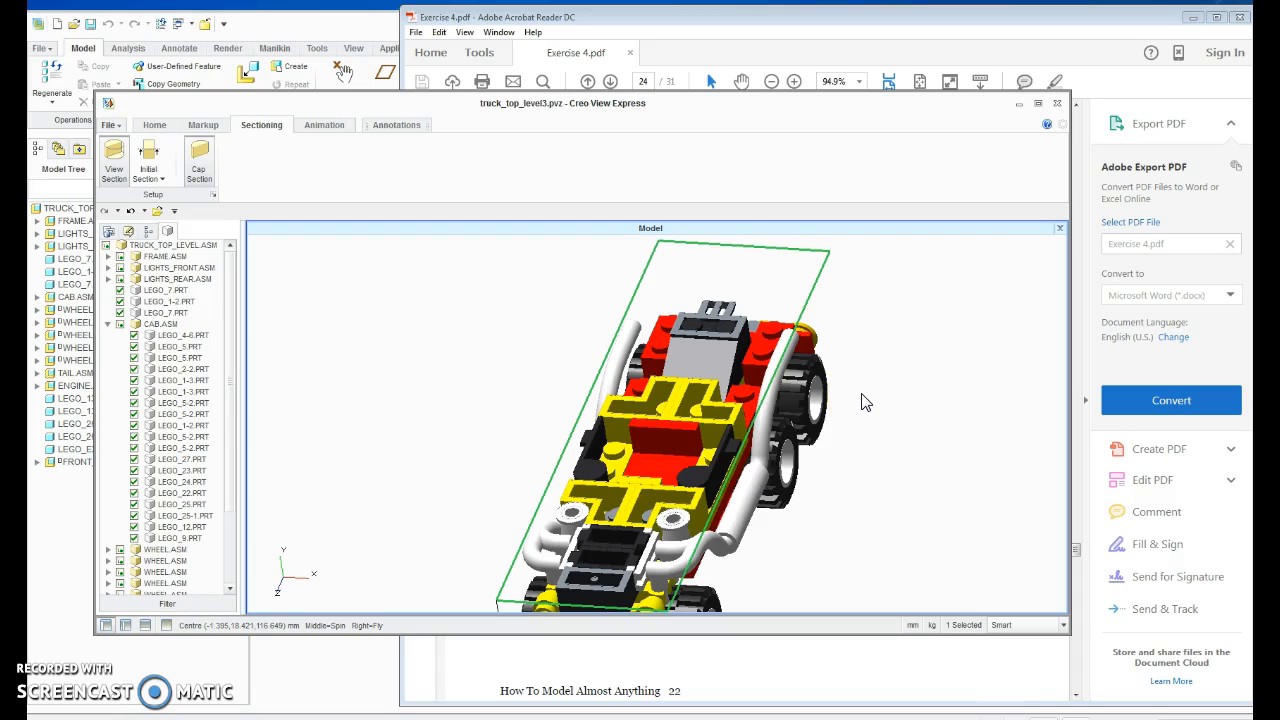
Switch to Adobe Acrobat Reader and skim the remaining Exercise 4 instructions through to the end of the document.
{"action": "left_click", "coordinate": [840, 653]}
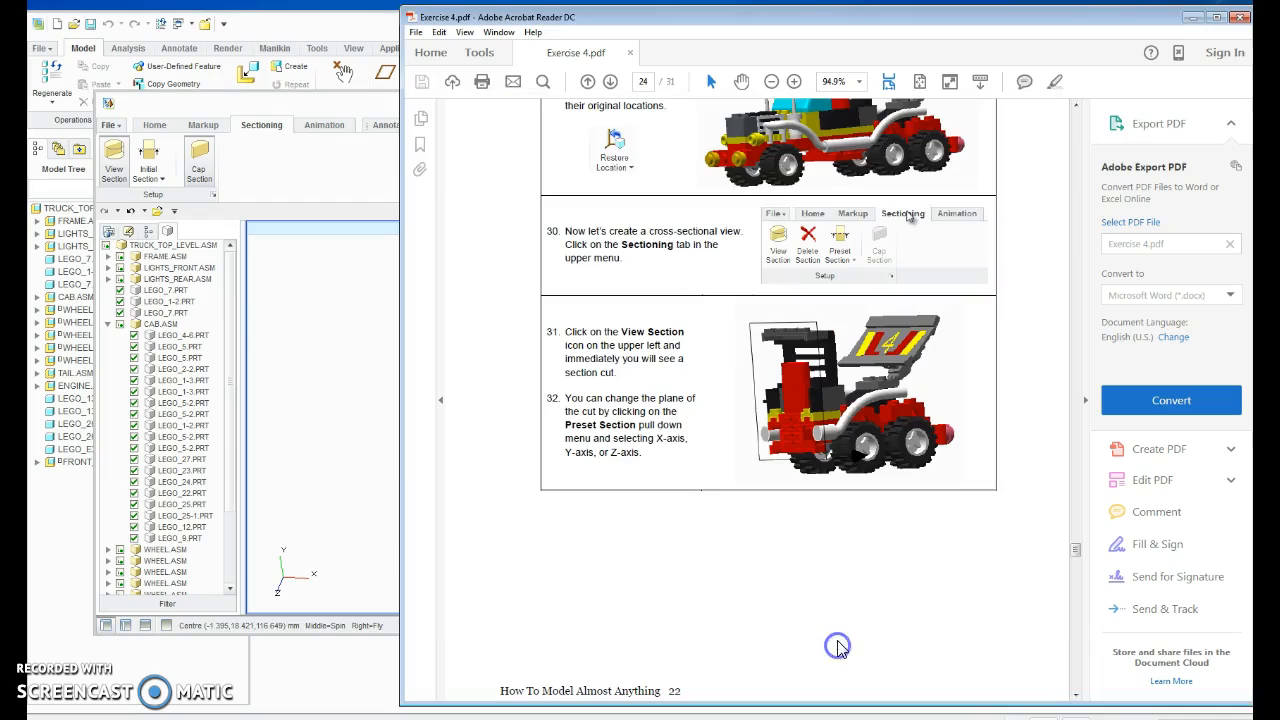
{"action": "left_click_drag", "start_coordinate": [1076, 549], "coordinate": [1076, 665]}
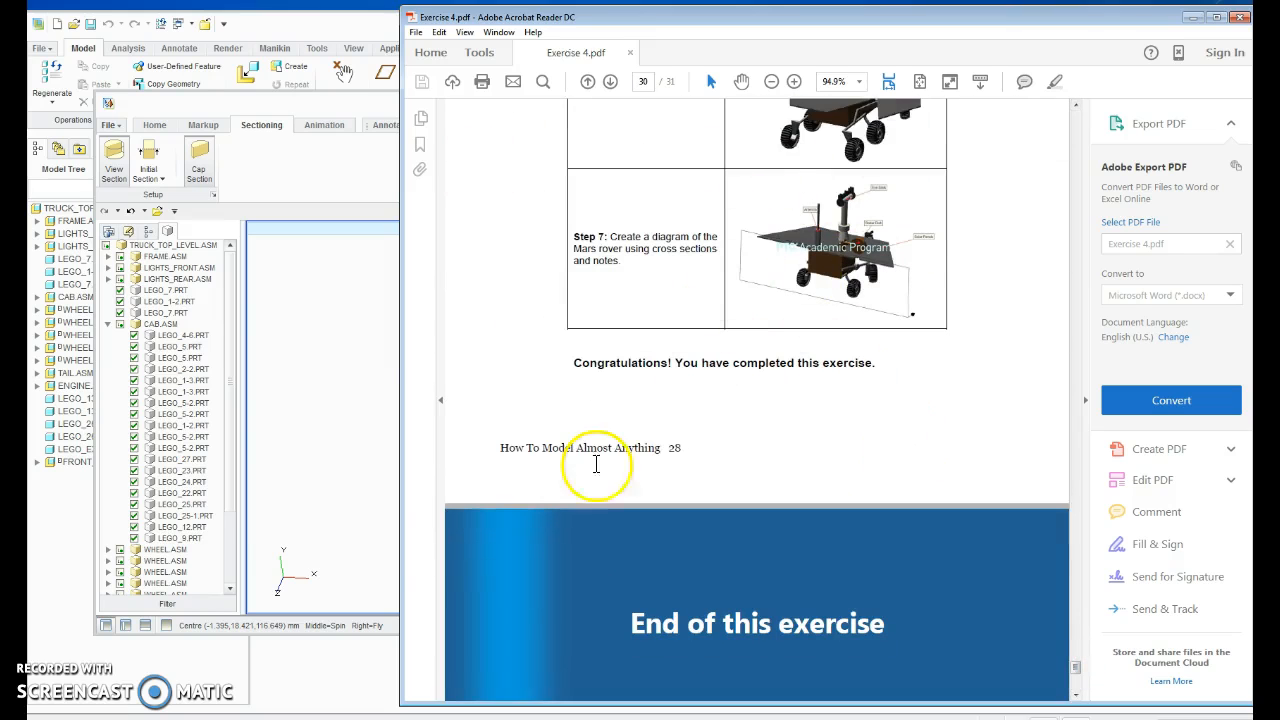